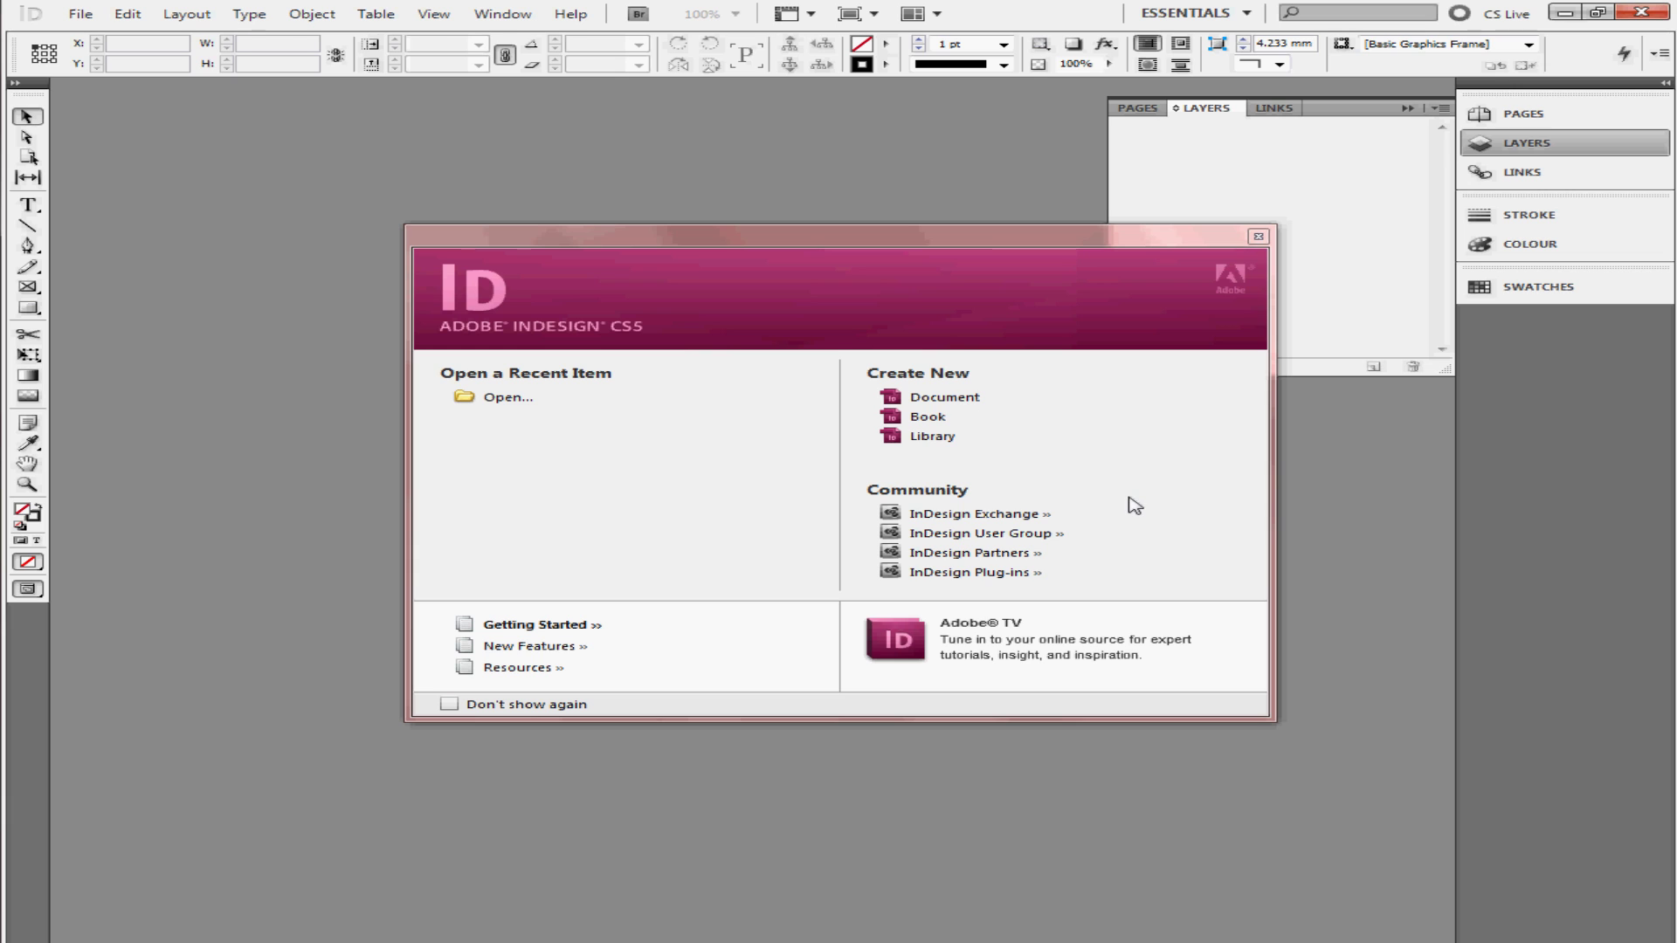
Start a new Web-intent document with 5 pages and clear the height for a new value
click(963, 404)
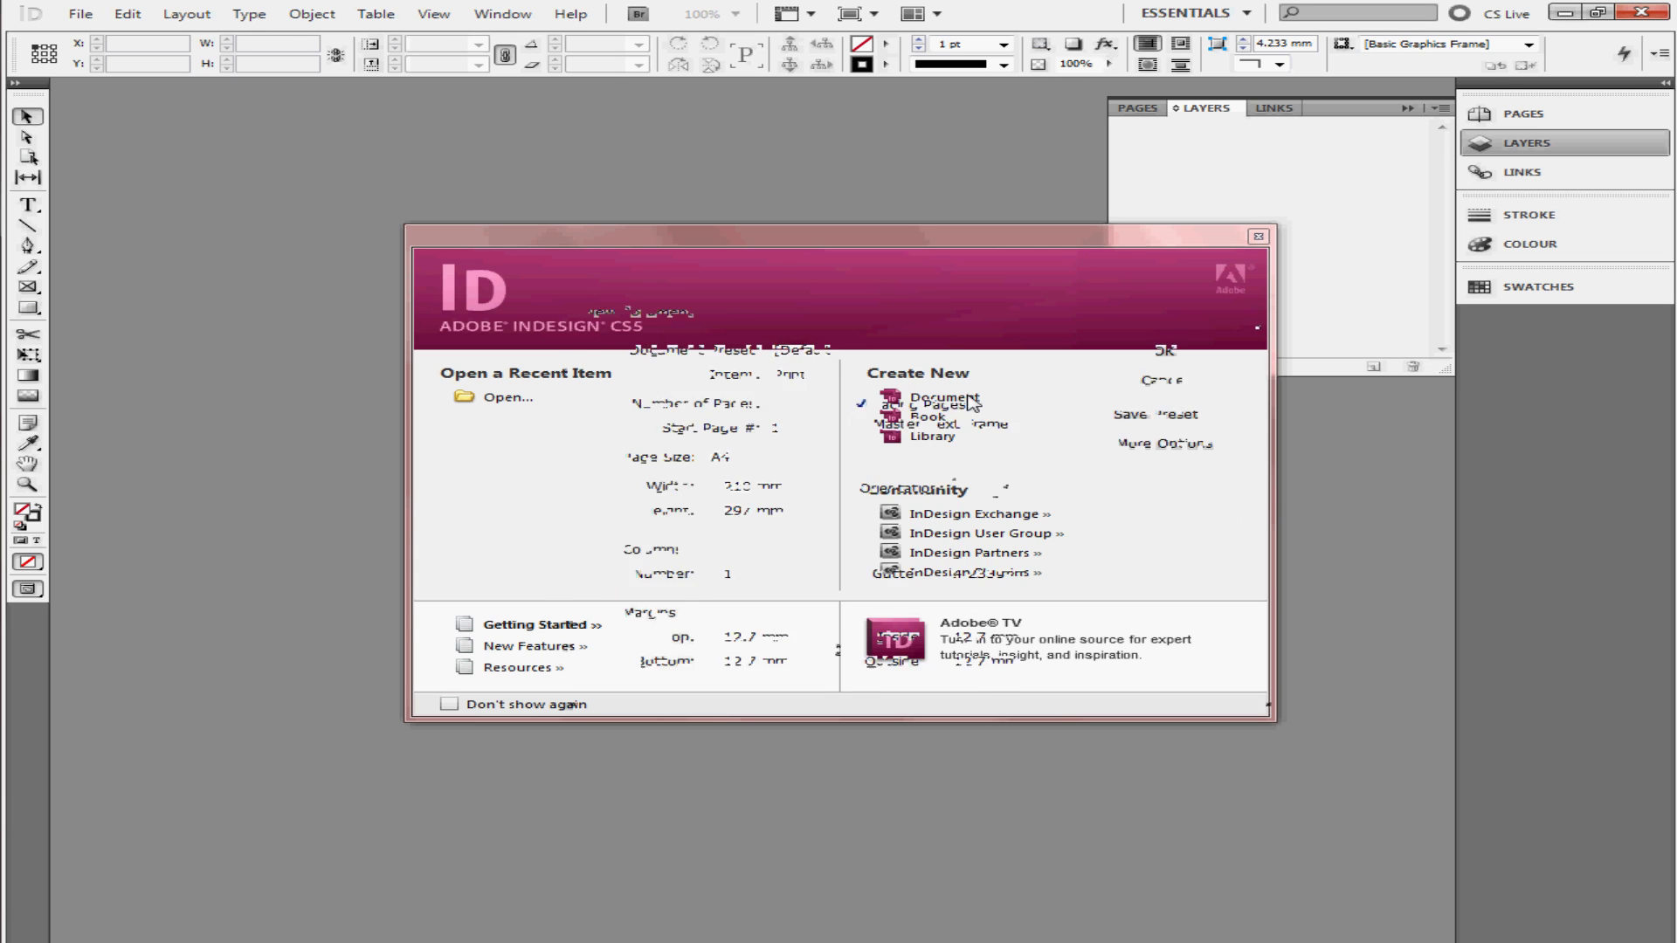
click(878, 375)
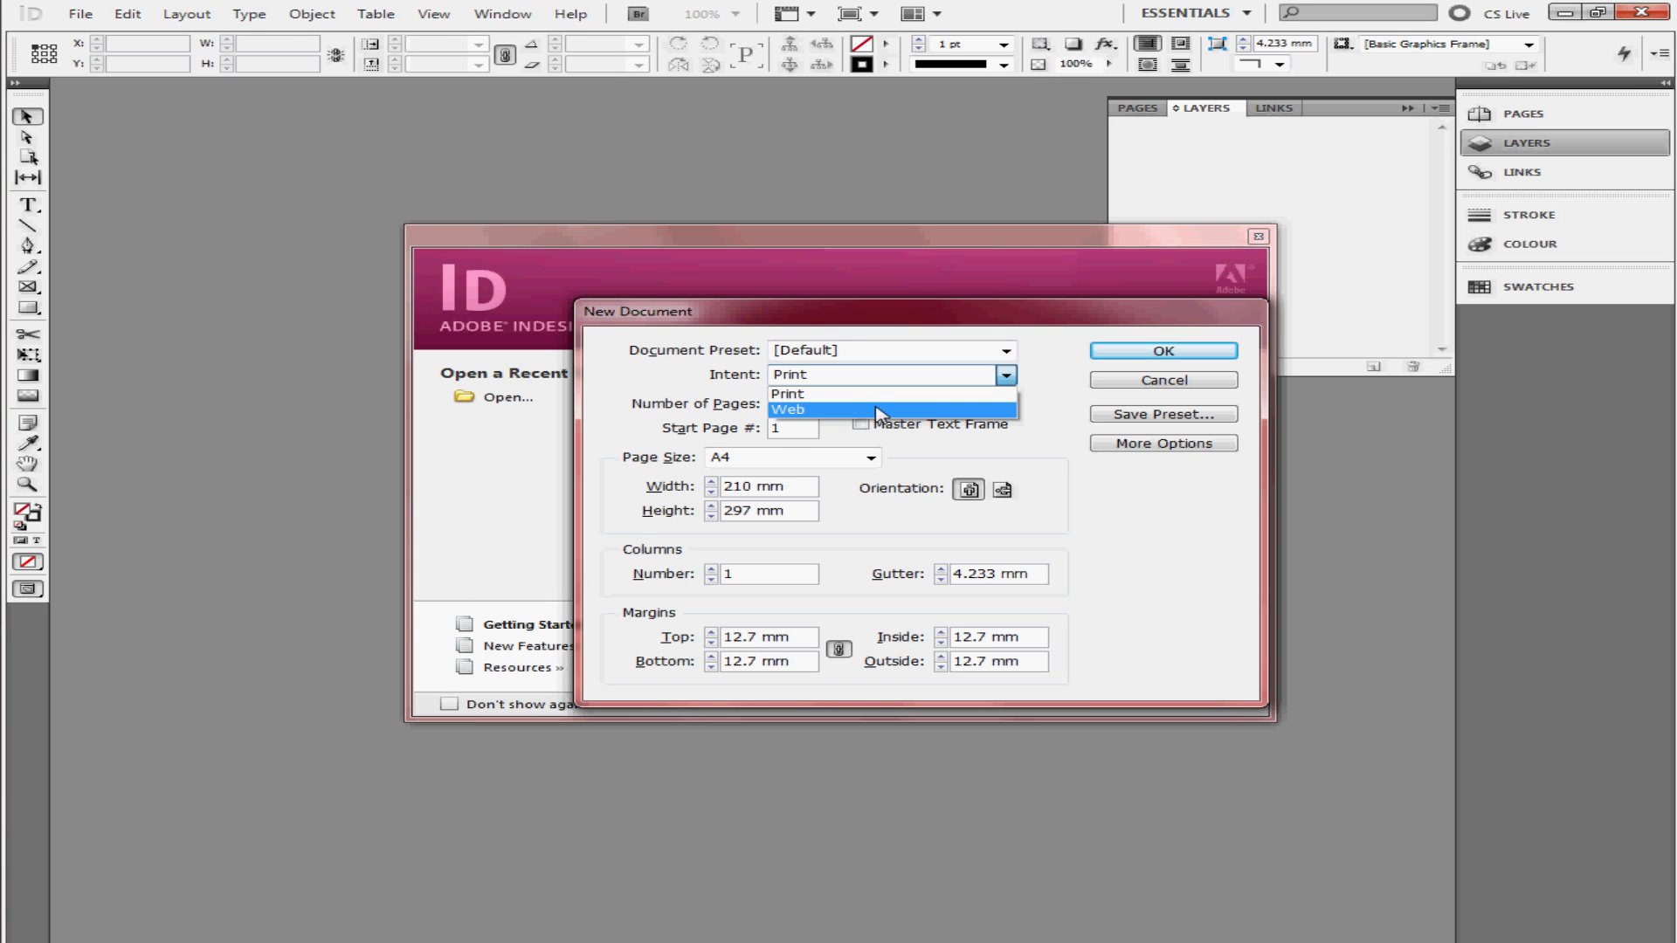
click(878, 411)
key(Tab)
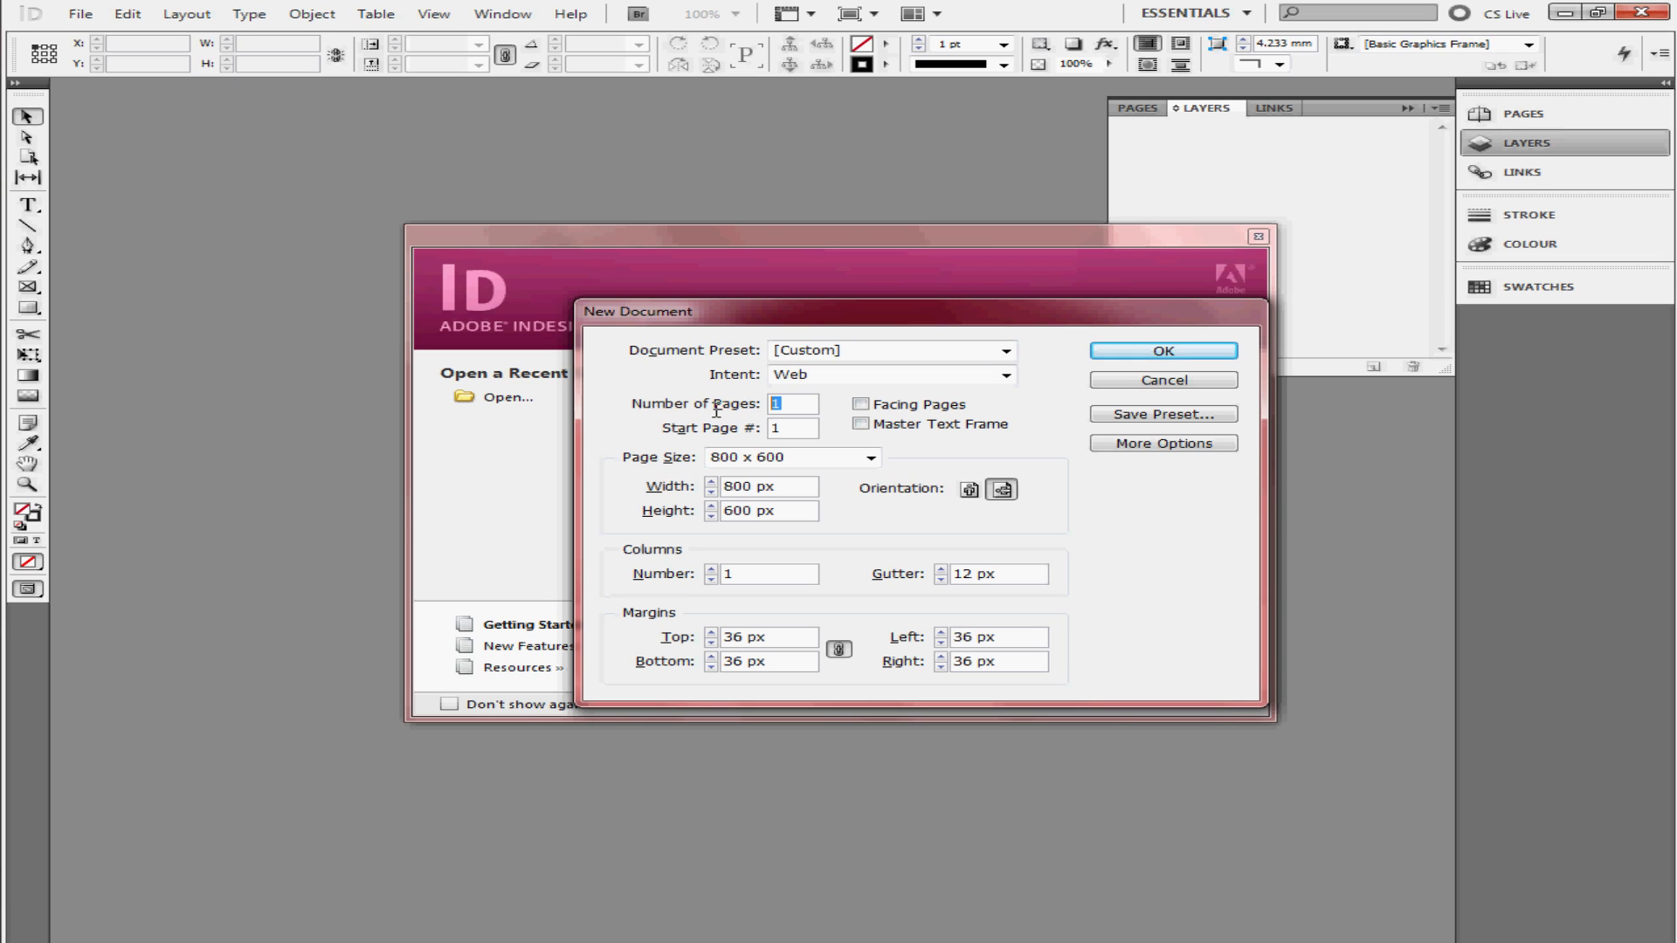
text(5)
click(754, 511)
key(BackSpace)
key(BackSpace)
Finish the height at 622 px, create the document, and zoom out to see the pages
text(22)
click(1134, 353)
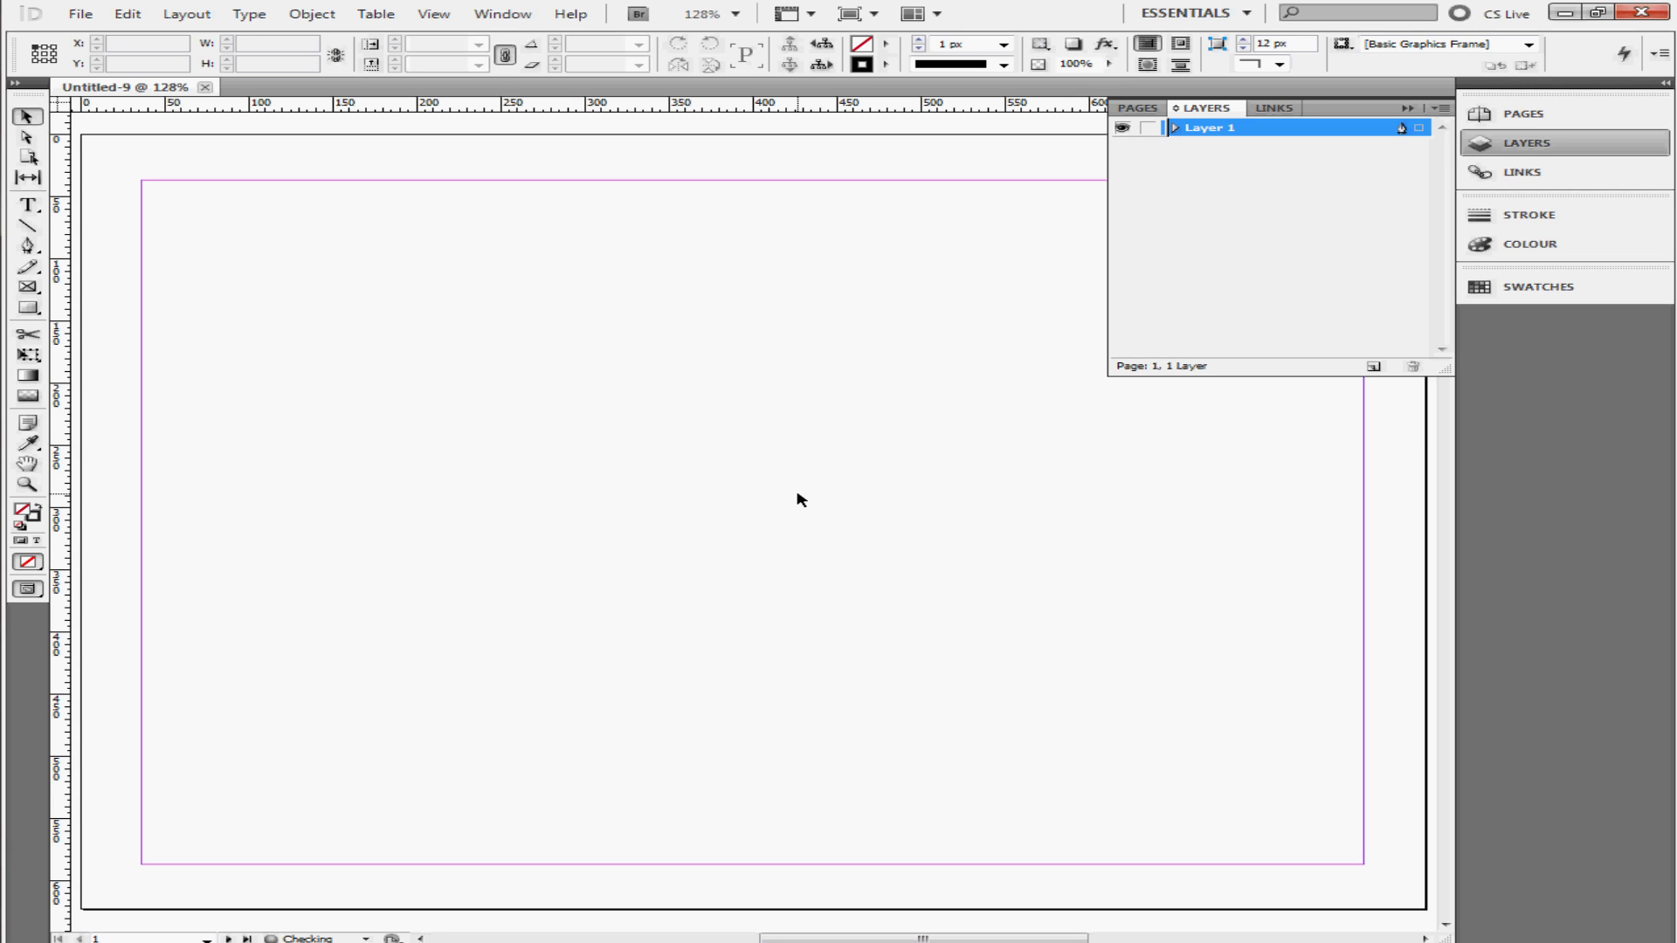
key(ctrl+1)
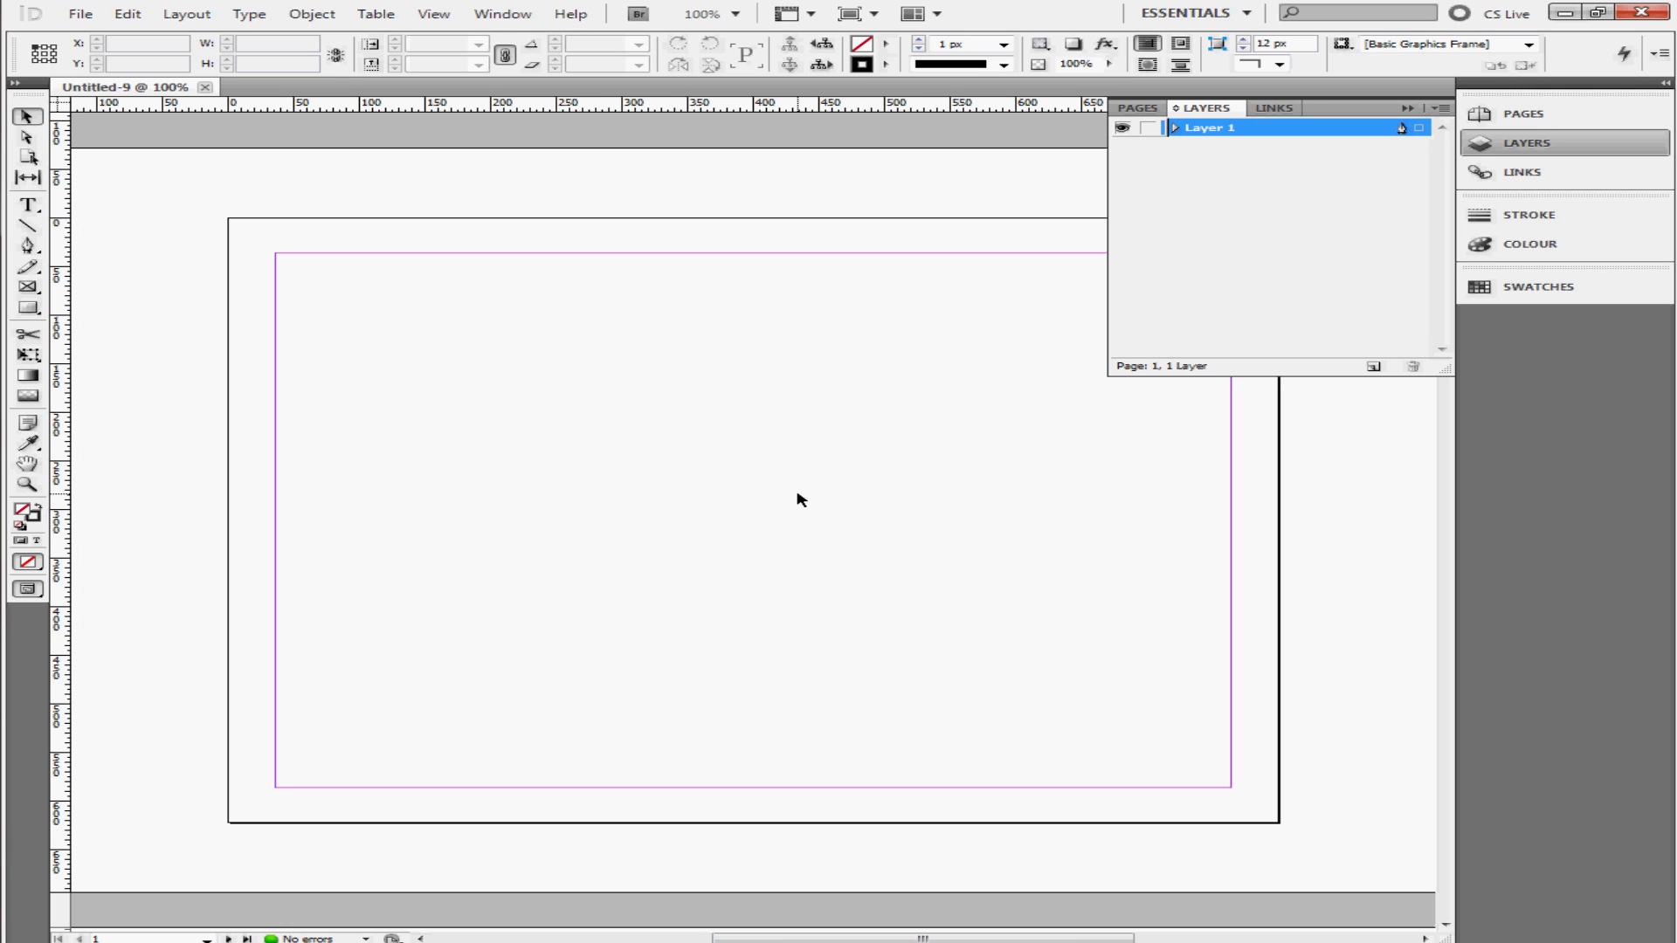
key(ctrl+minus)
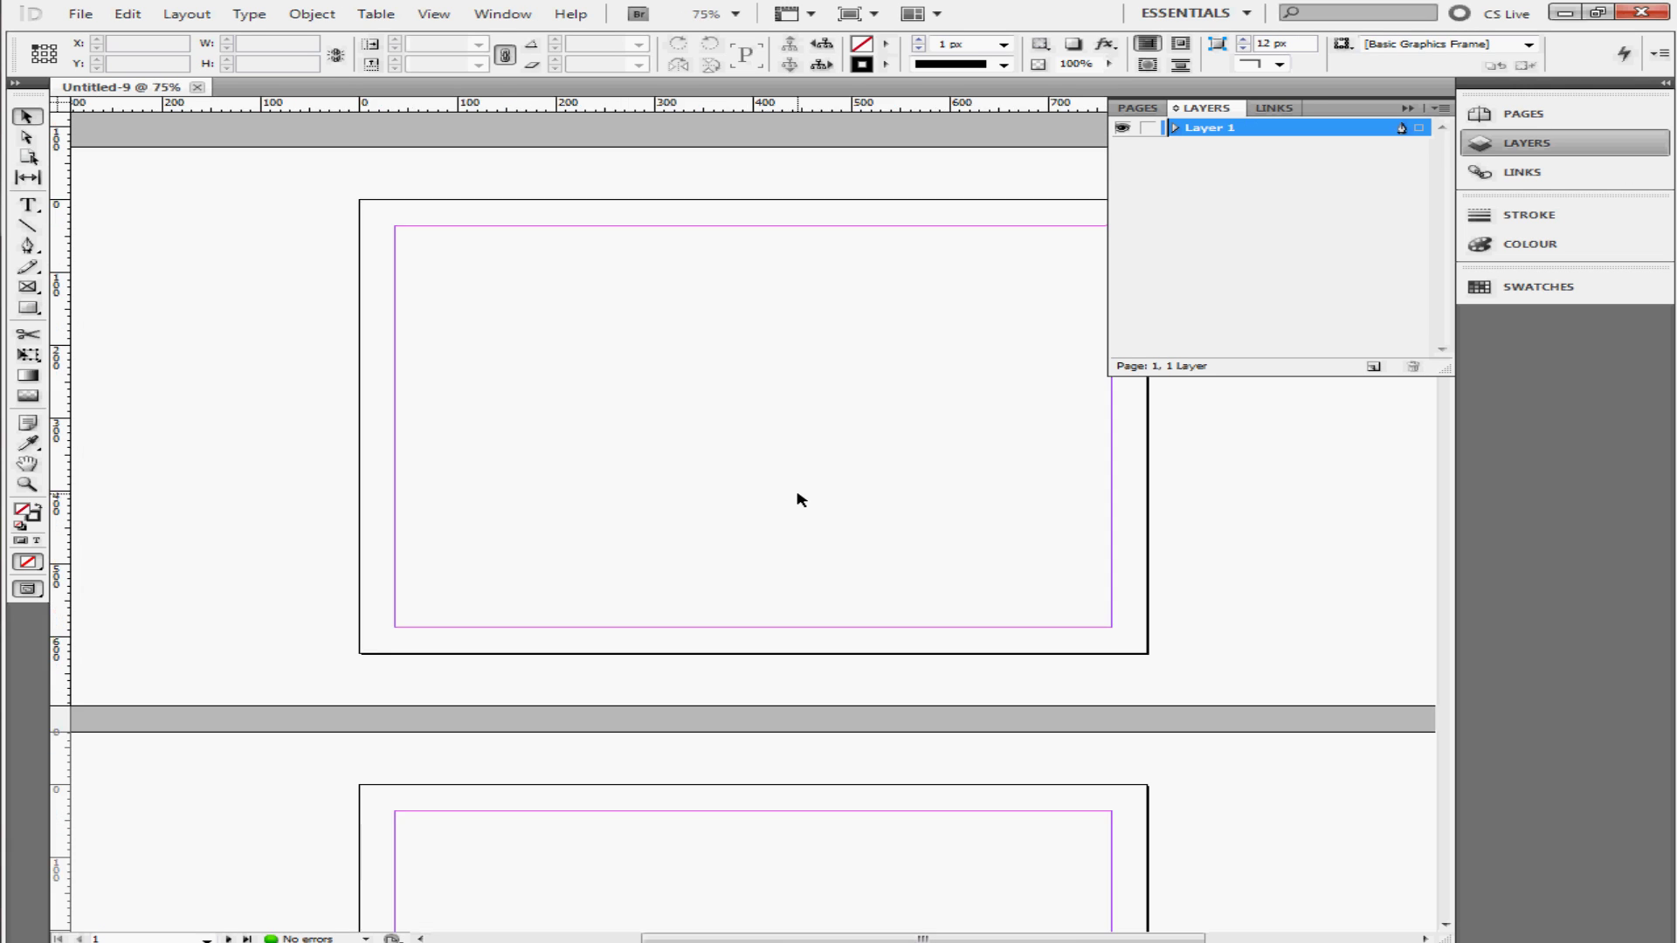
Rename Layer 1 to Graphix and bring up the Place file browser
double_click(1217, 130)
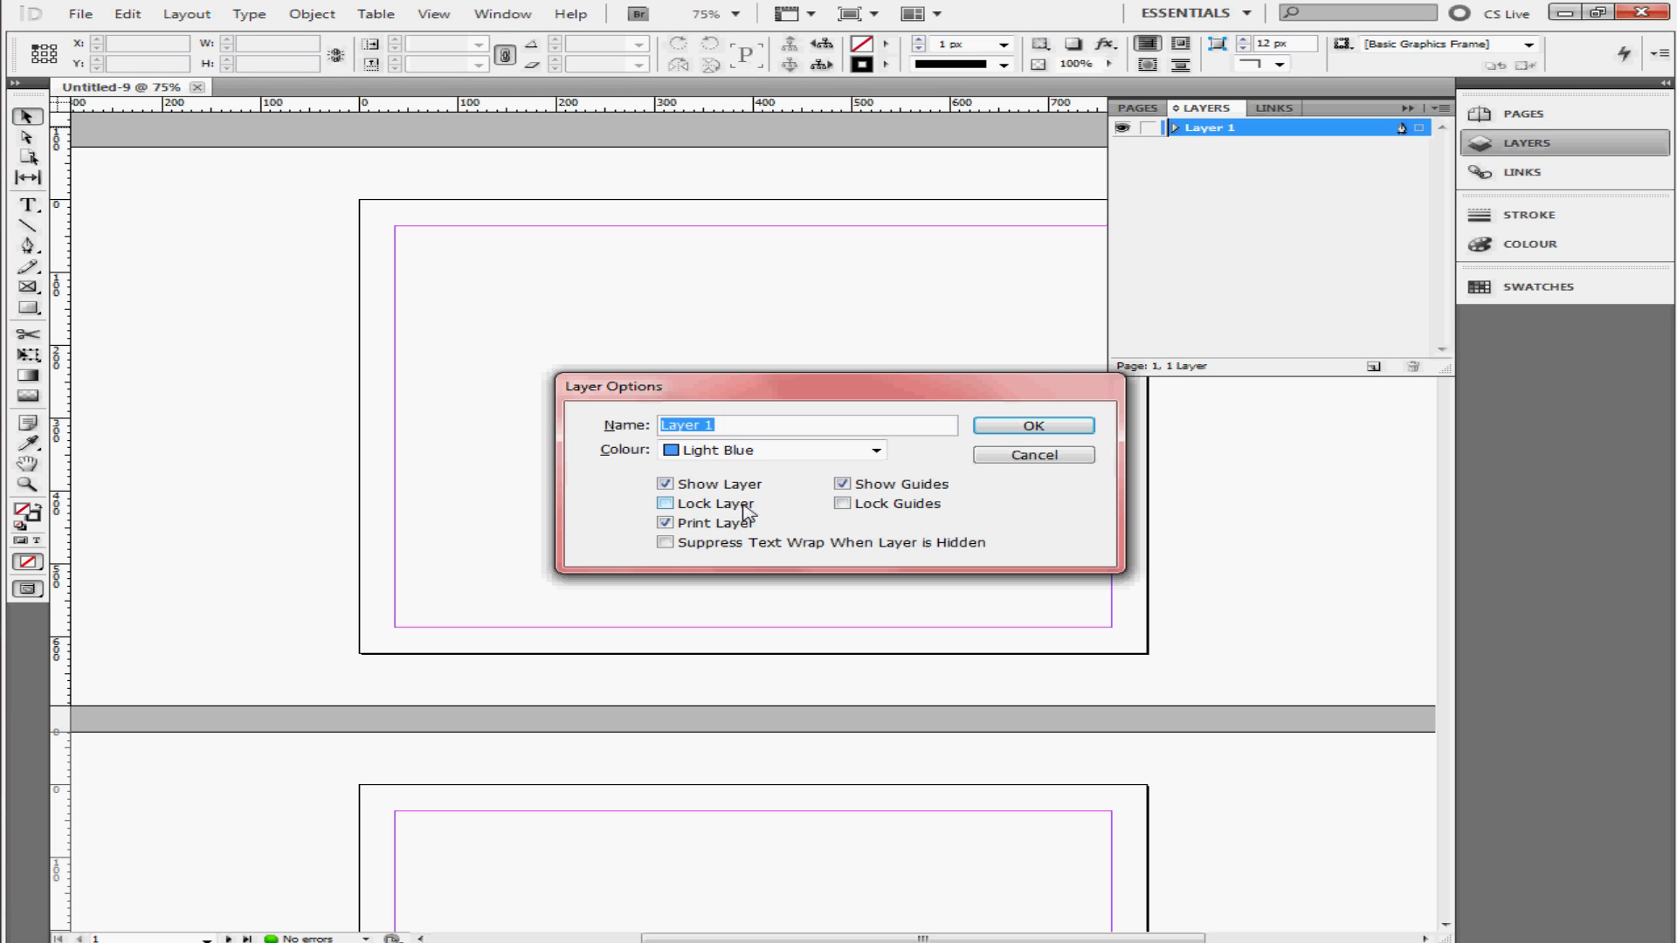
text(Graphix)
key(Return)
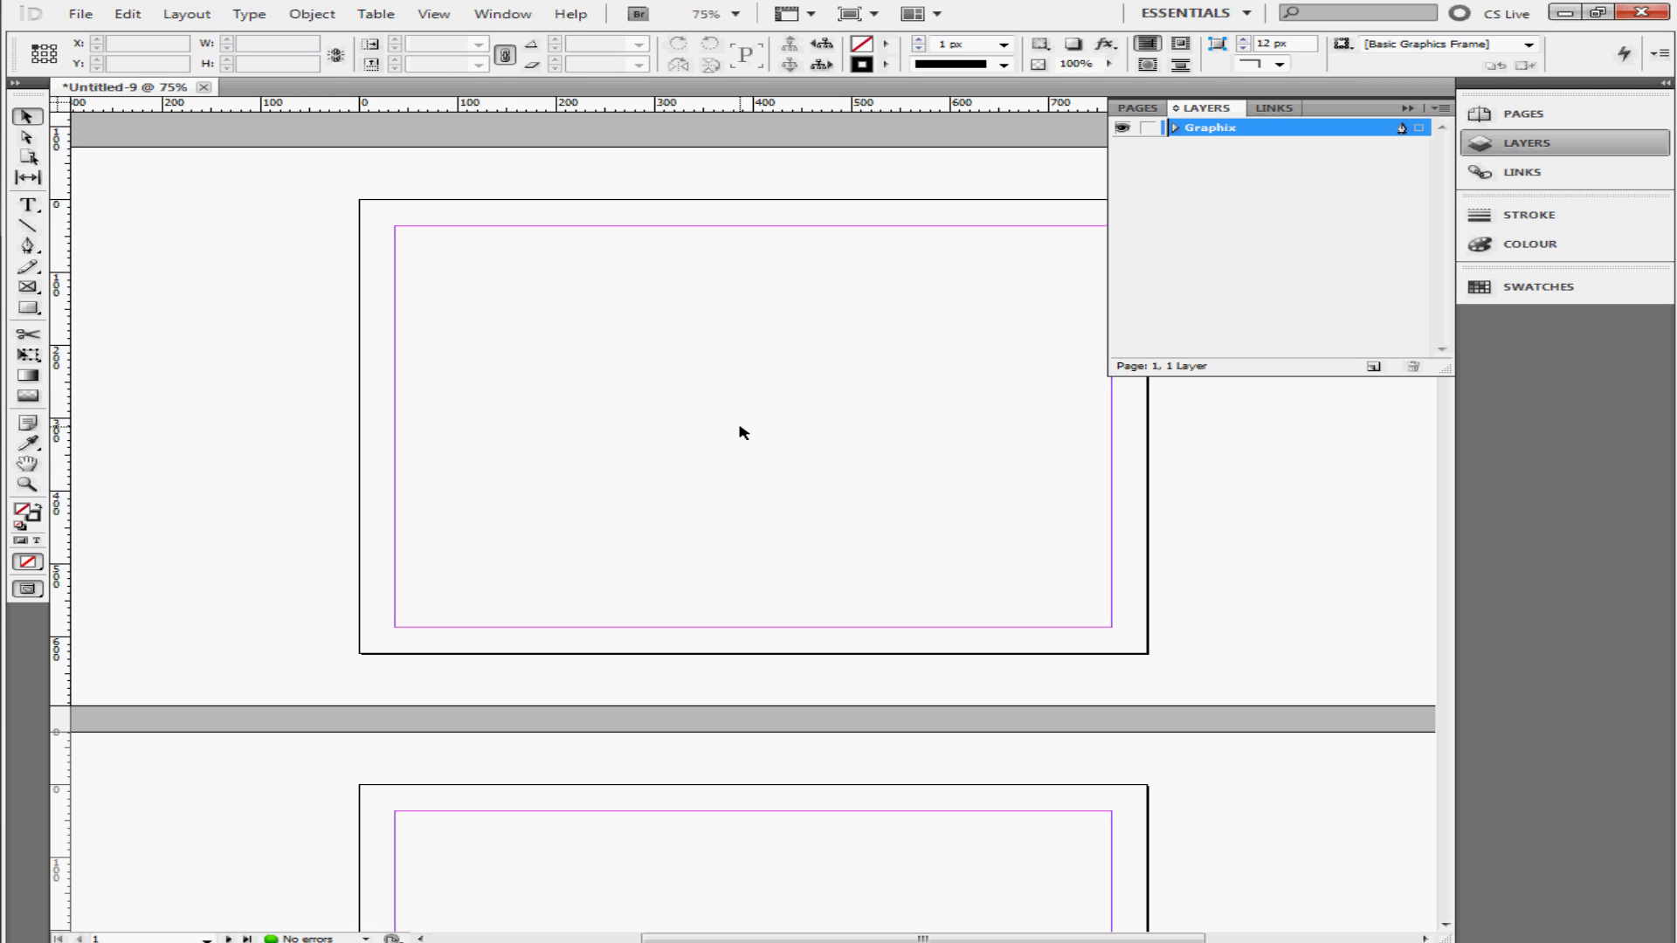
key(ctrl+d)
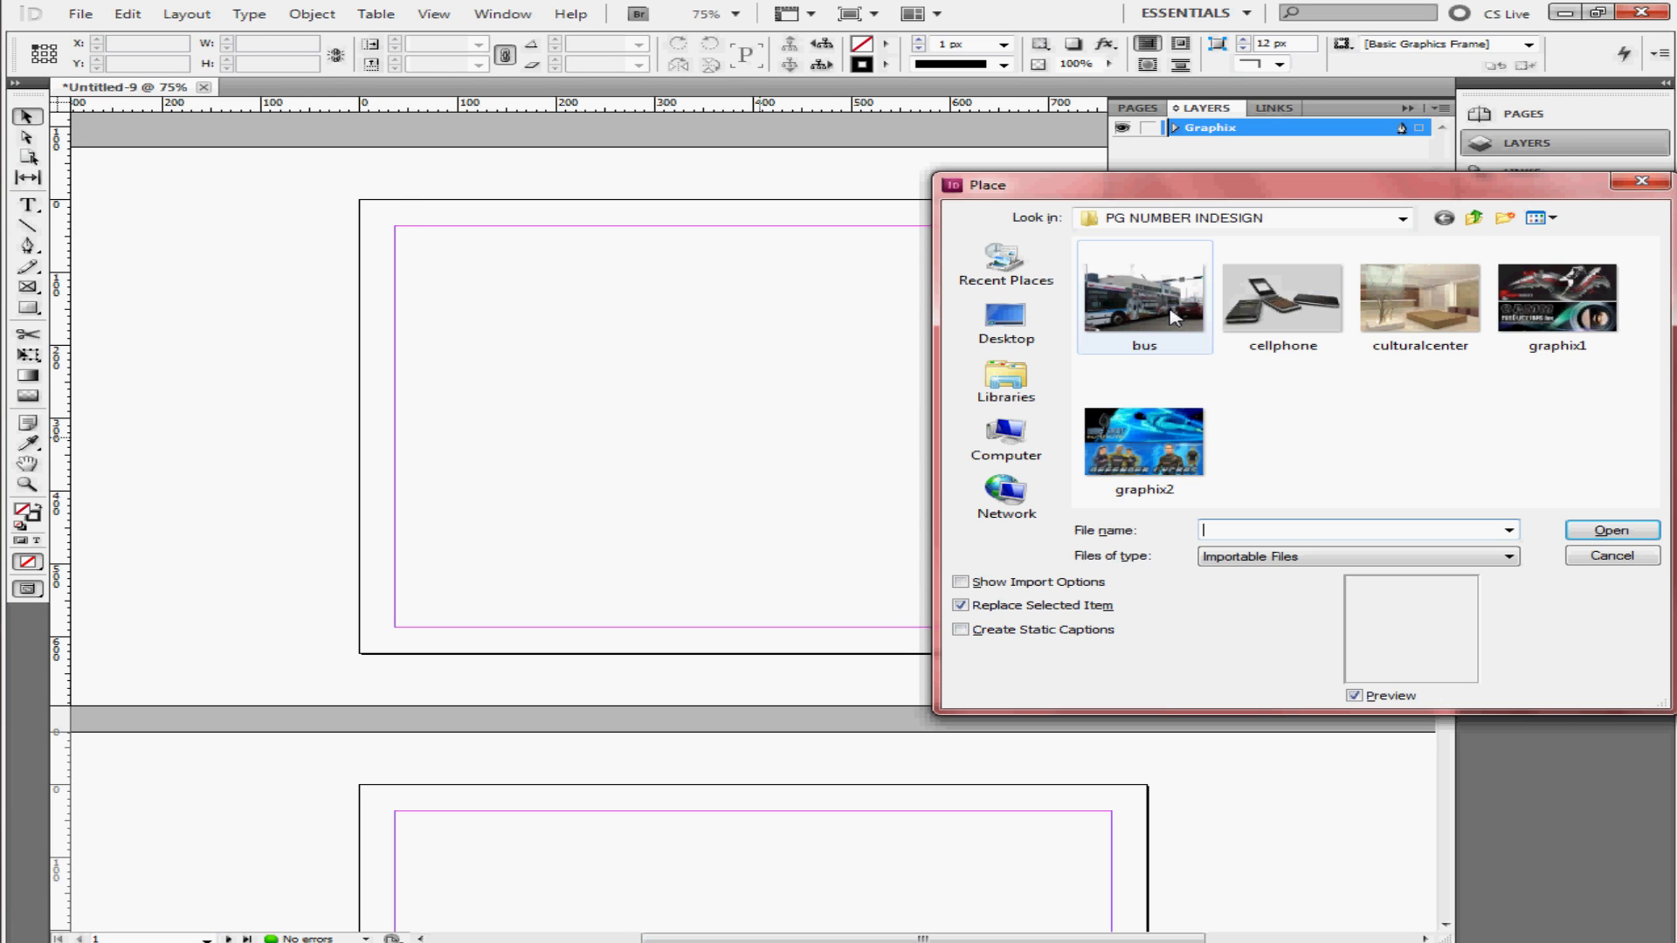
Place the bus photo in a frame filling page 1
double_click(1173, 316)
click(365, 204)
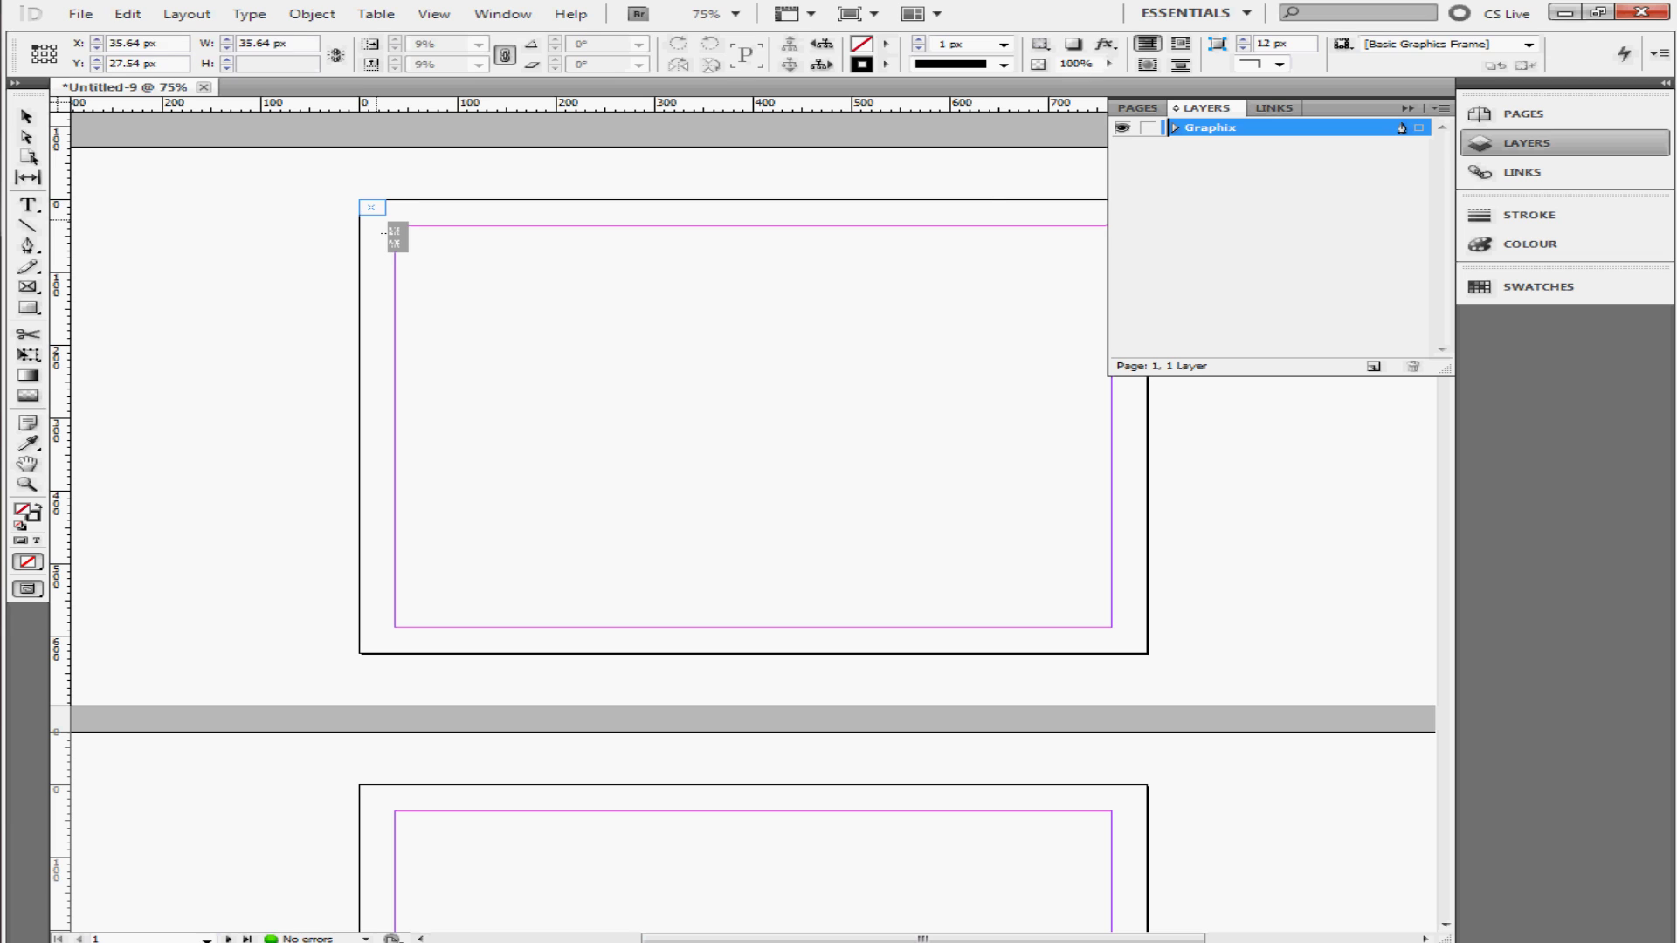
drag(381, 231, 1140, 651)
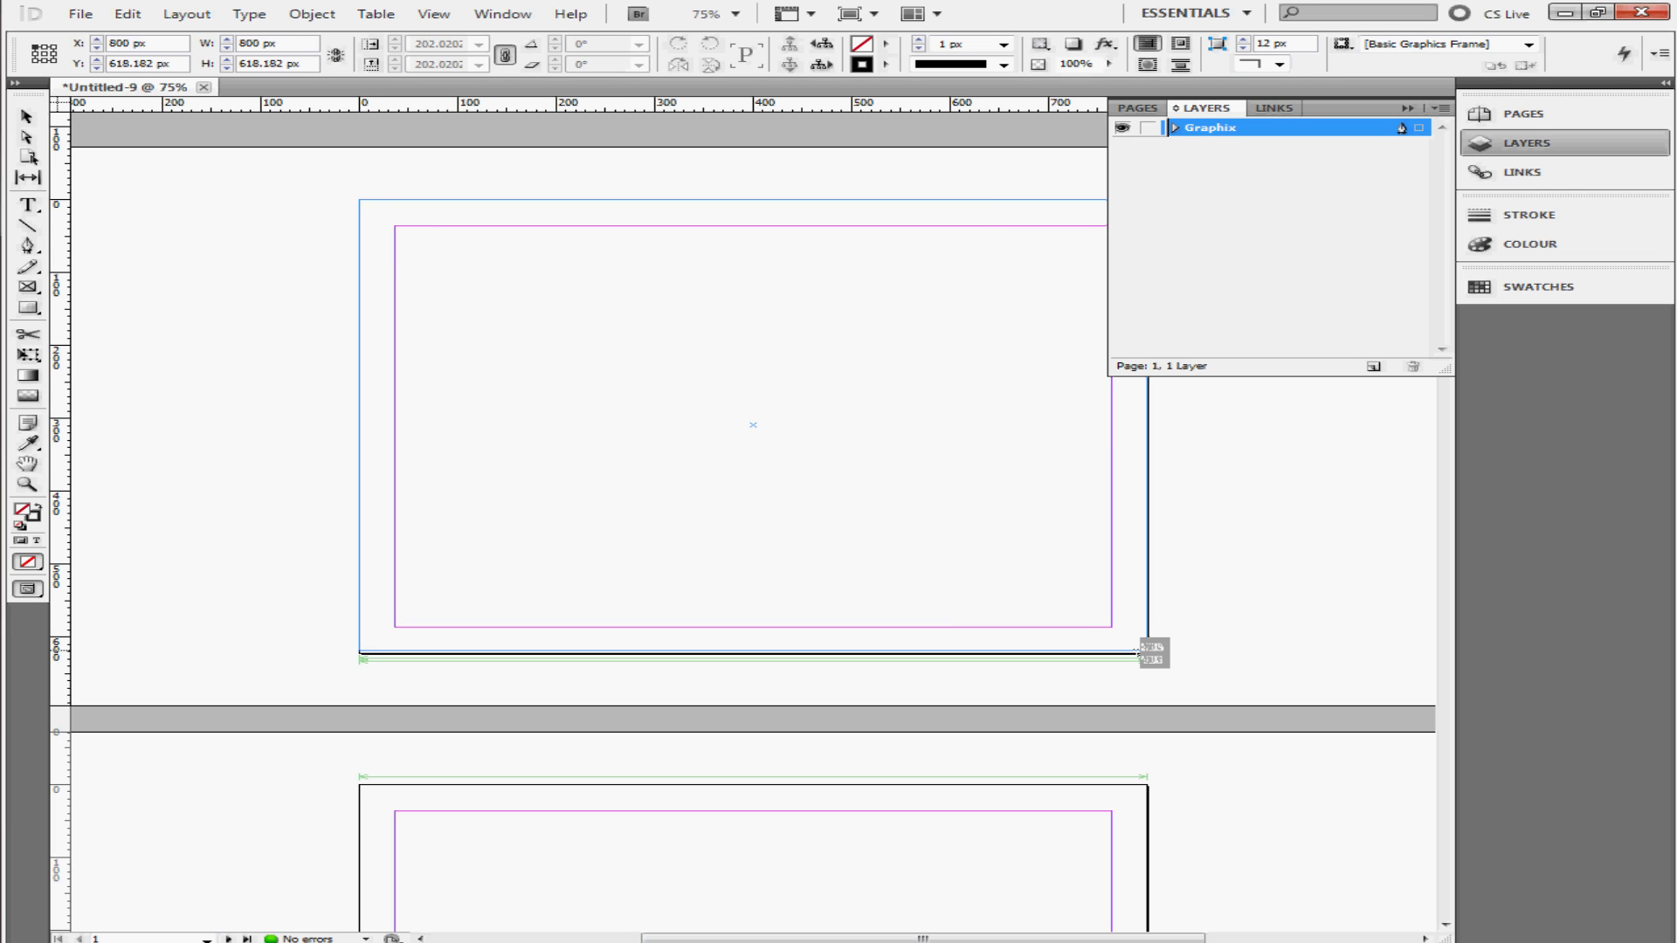
drag(1140, 651, 1141, 652)
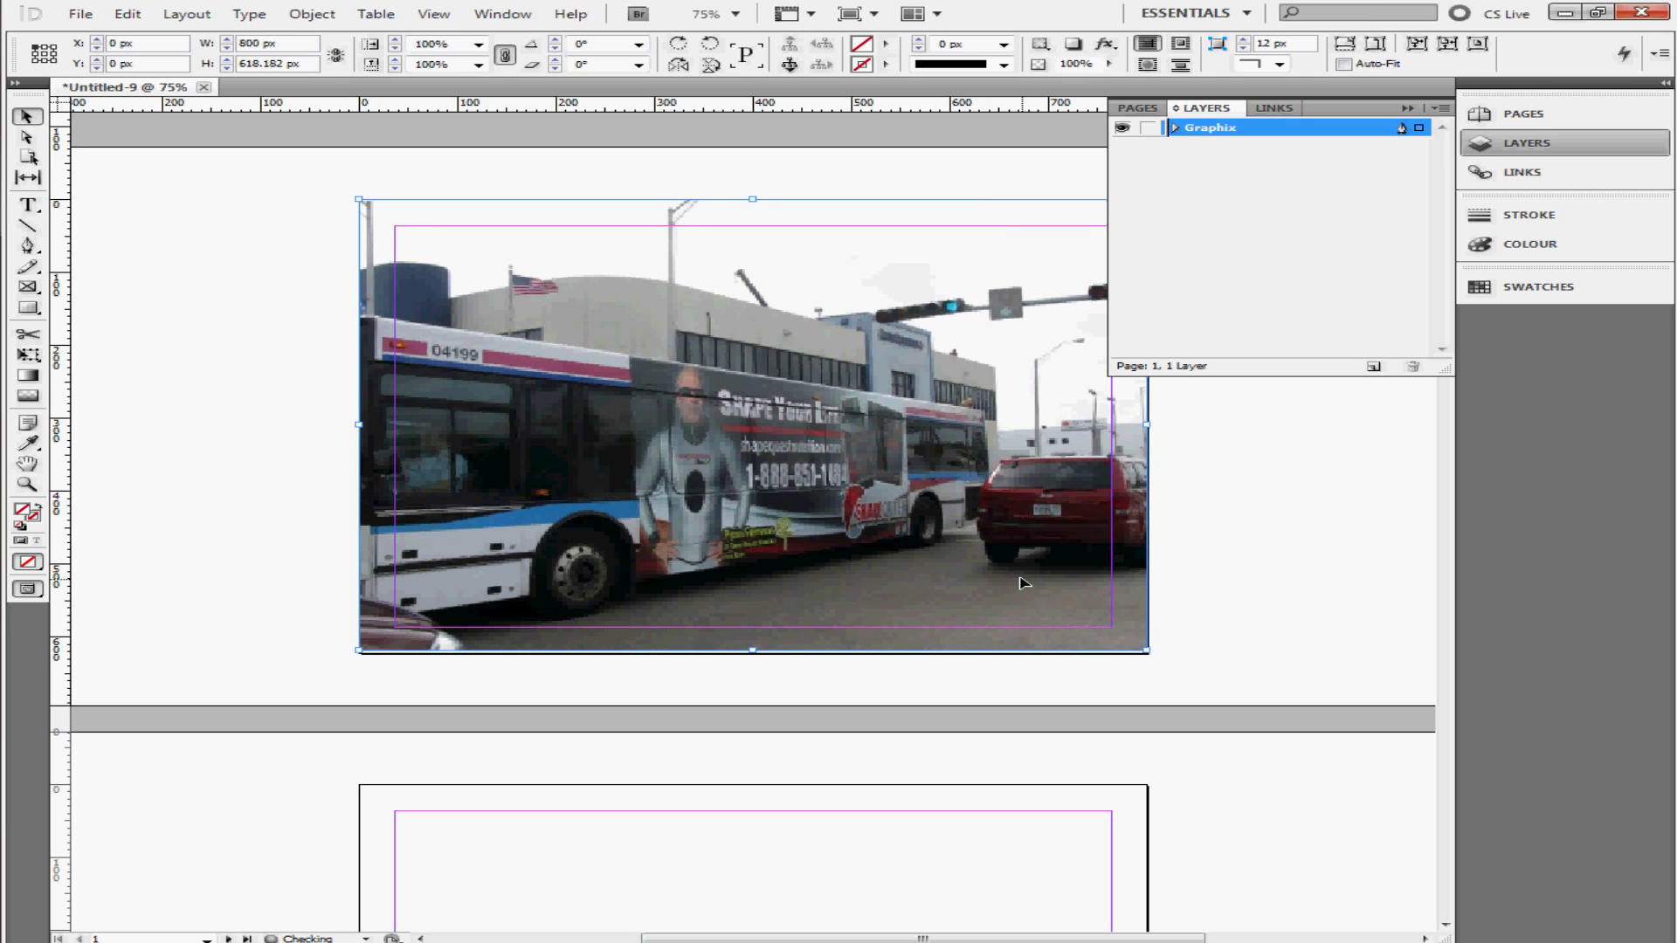
scroll(935, 476, down, 2)
scroll(935, 476, down, 6)
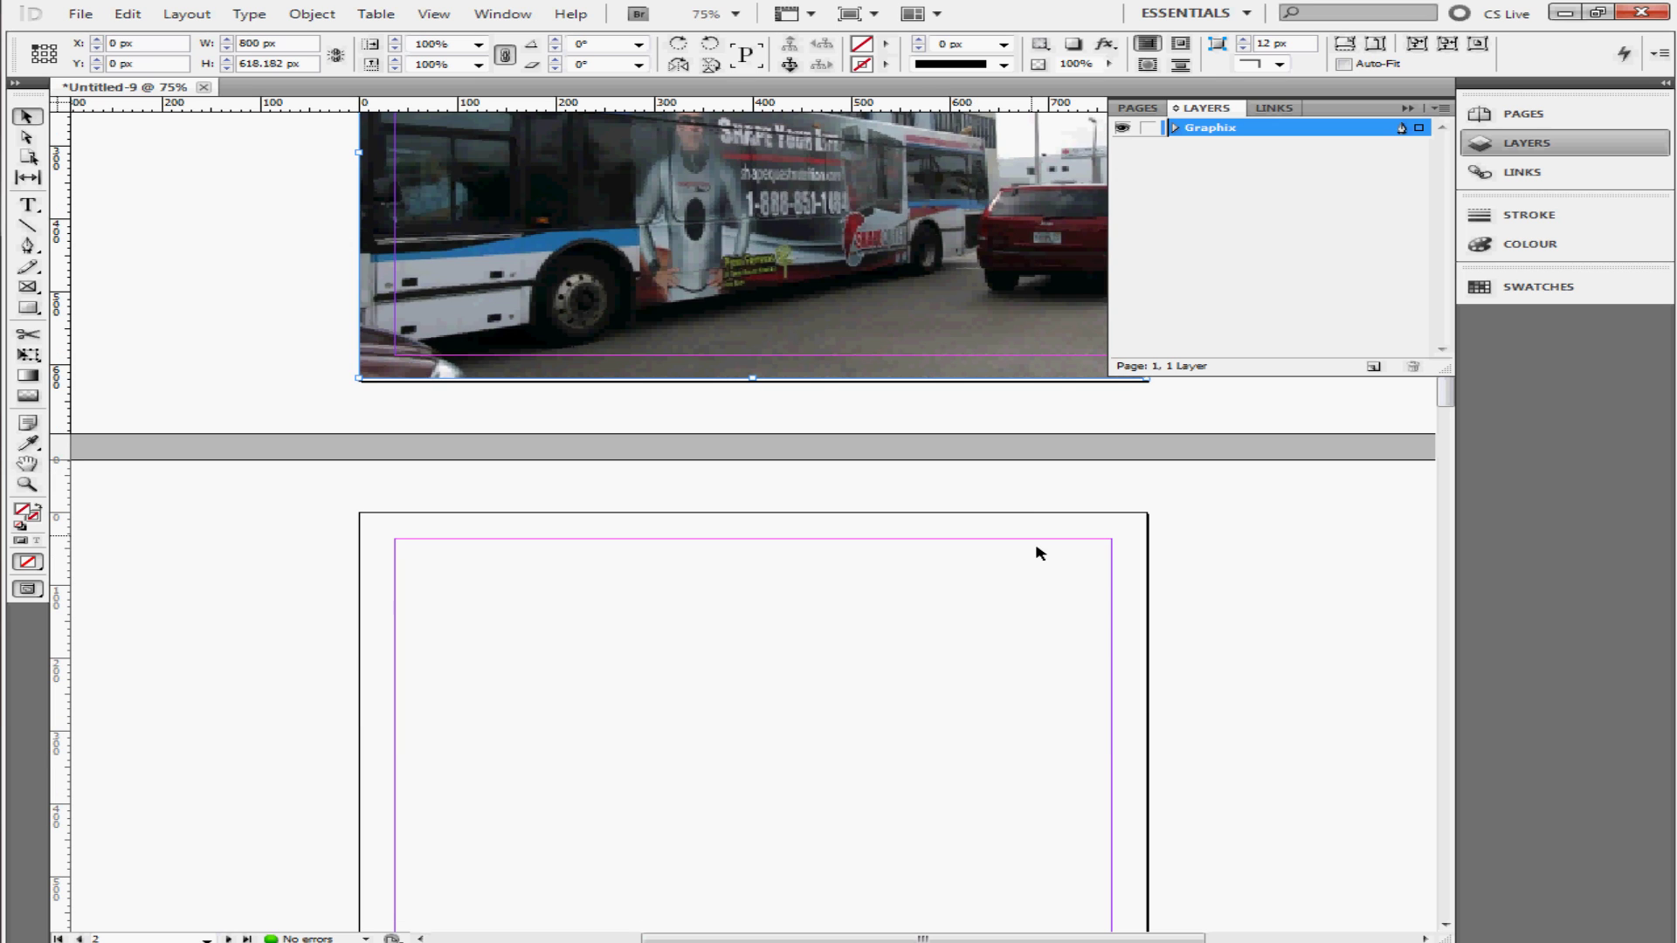
scroll(1011, 516, down, 4)
click(849, 577)
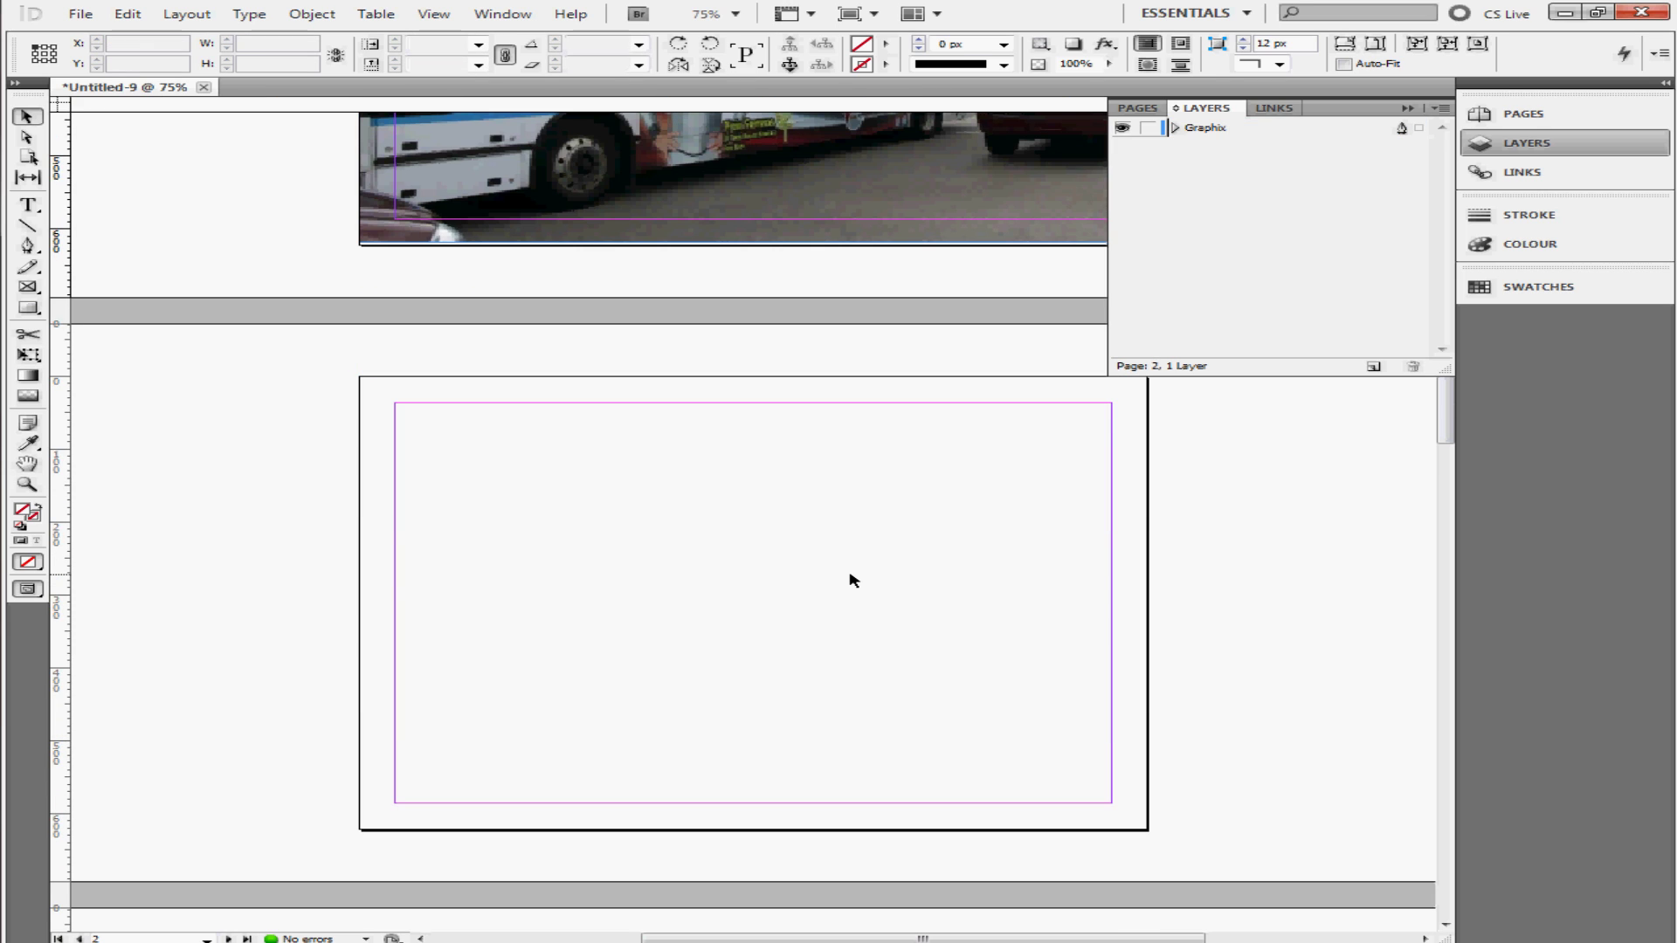
Place the cellphone image in a frame filling page 2
key(ctrl+d)
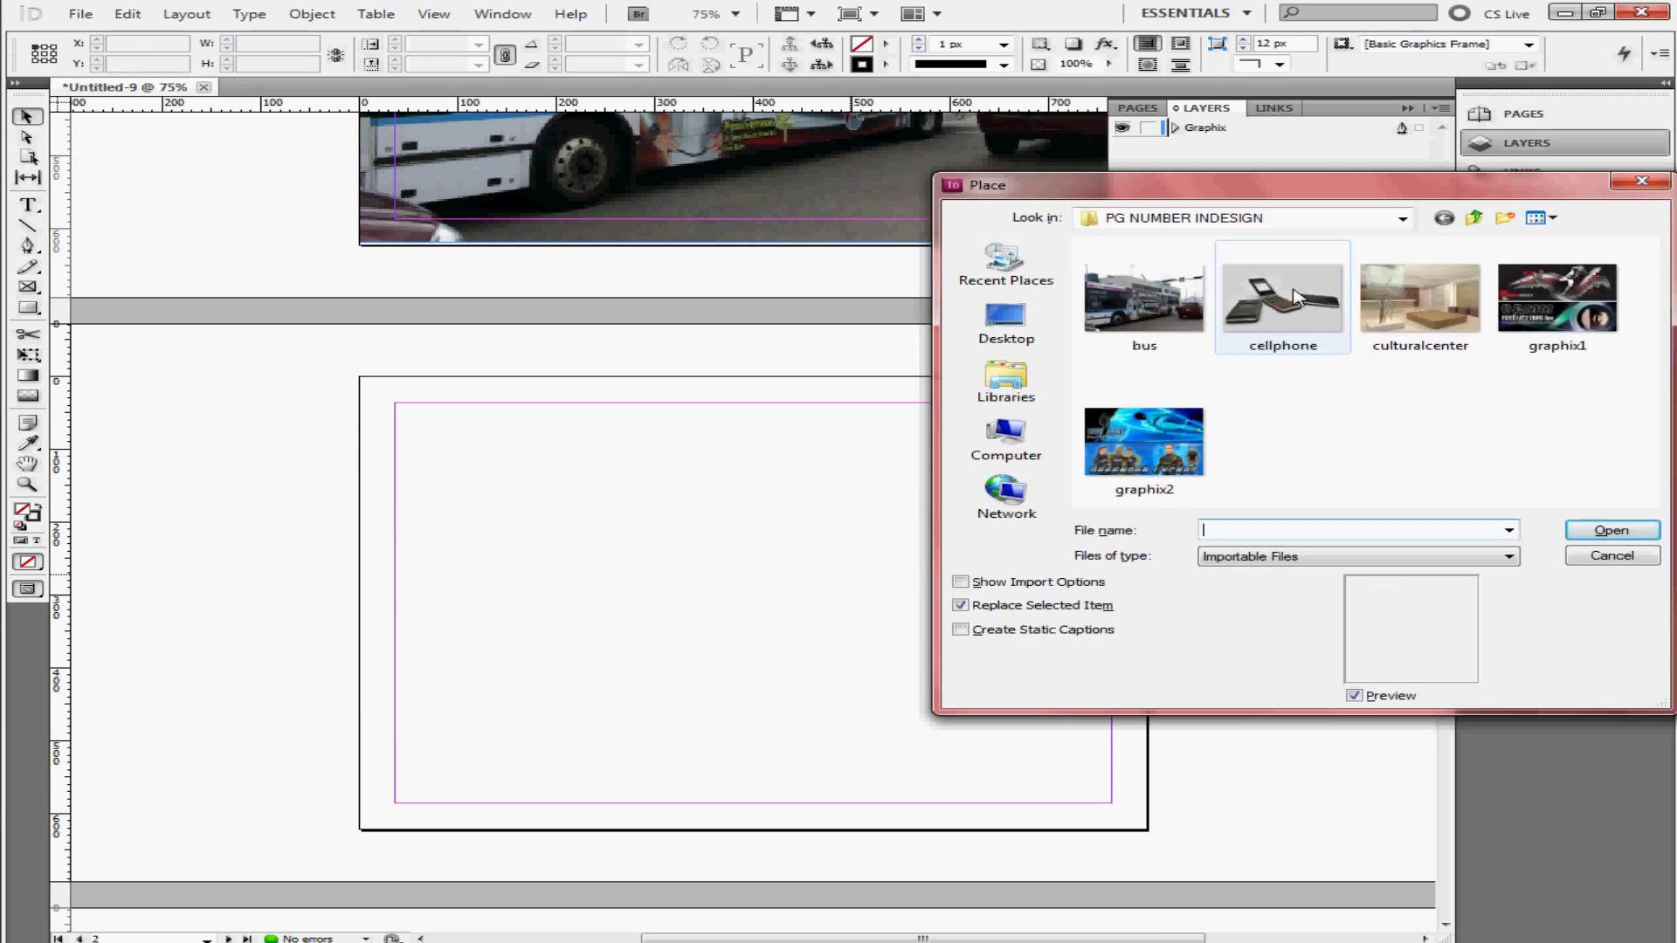
double_click(1295, 297)
drag(353, 382, 1146, 828)
scroll(927, 655, down, 3)
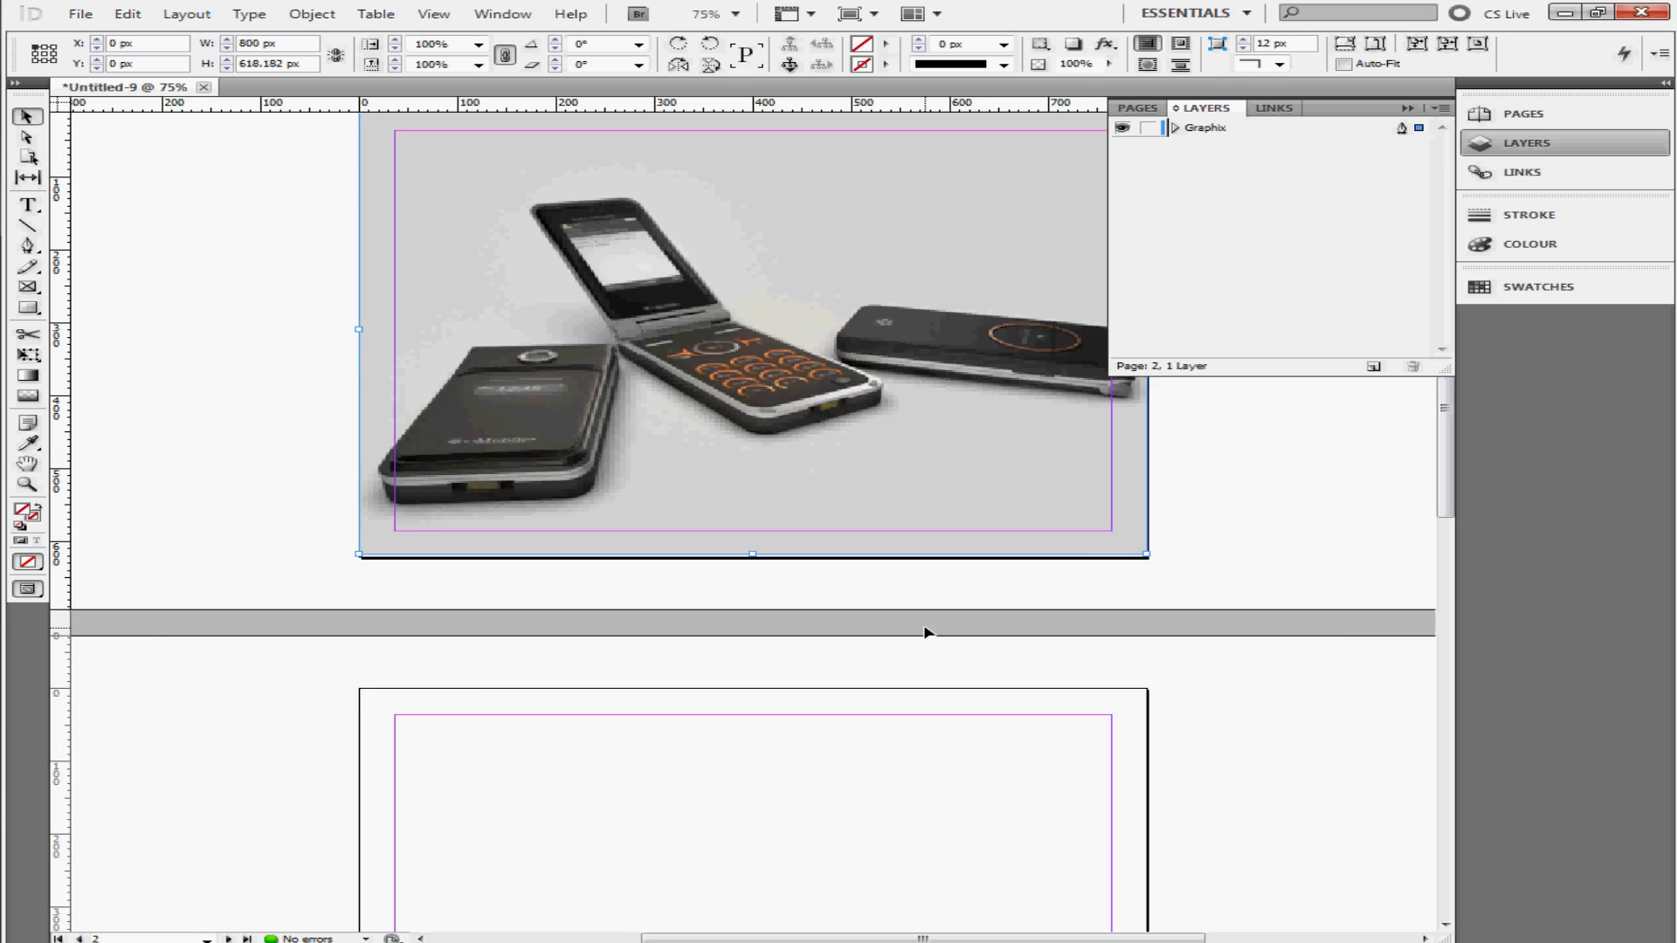
scroll(926, 632, down, 1)
scroll(923, 632, down, 2)
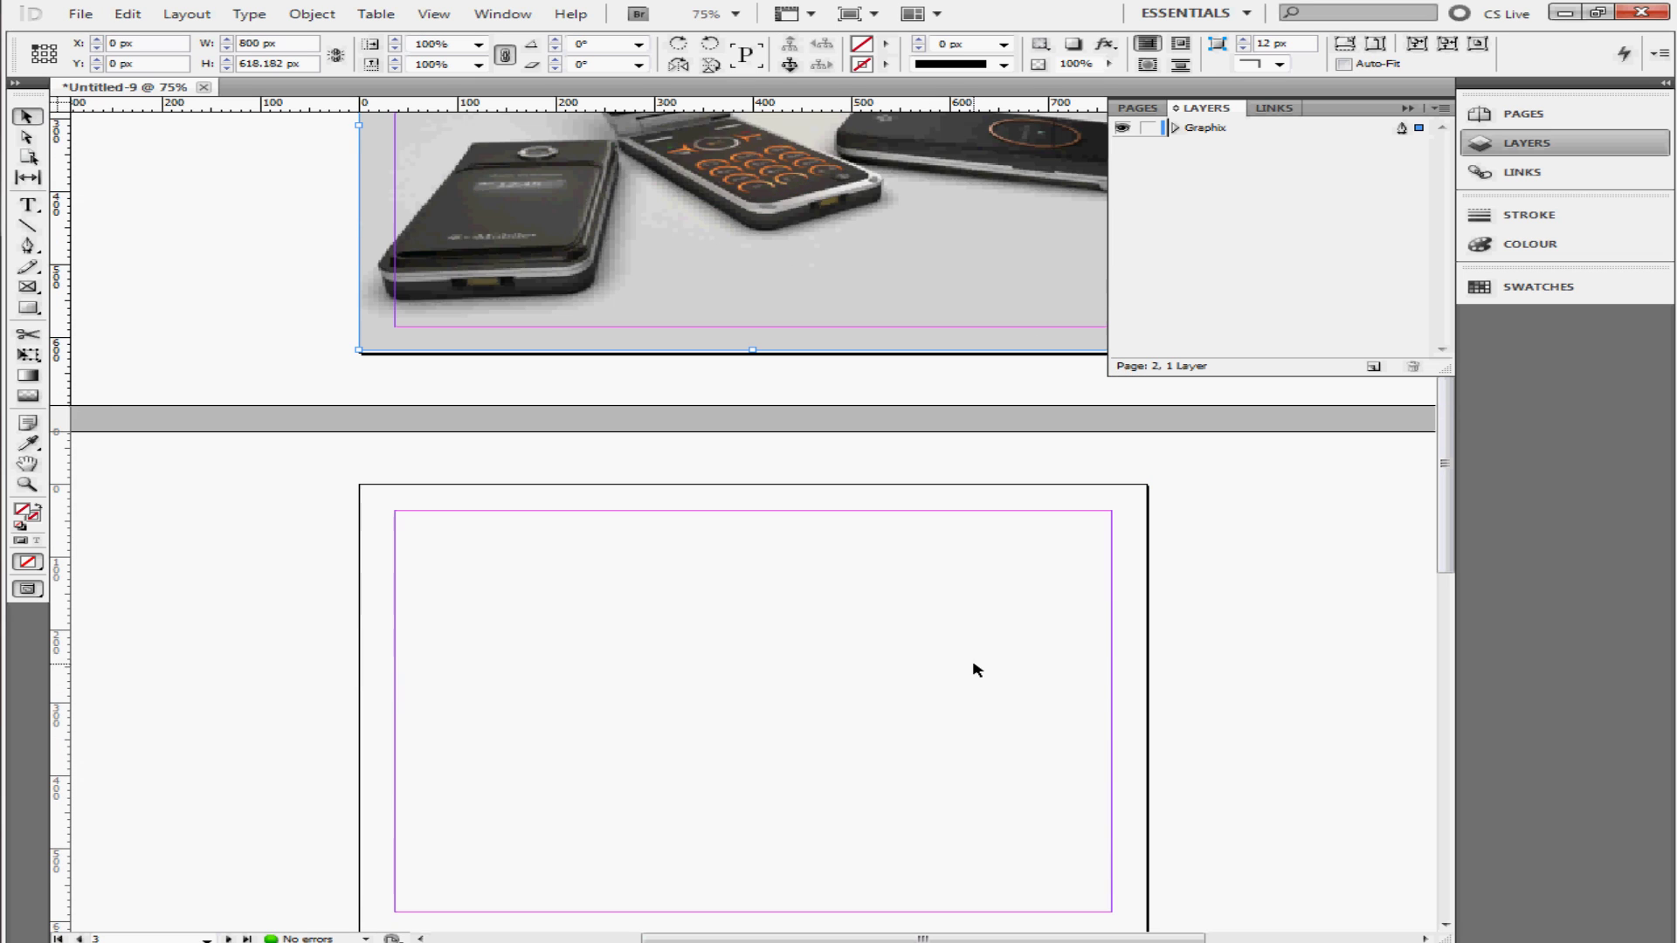
scroll(976, 670, down, 4)
click(809, 535)
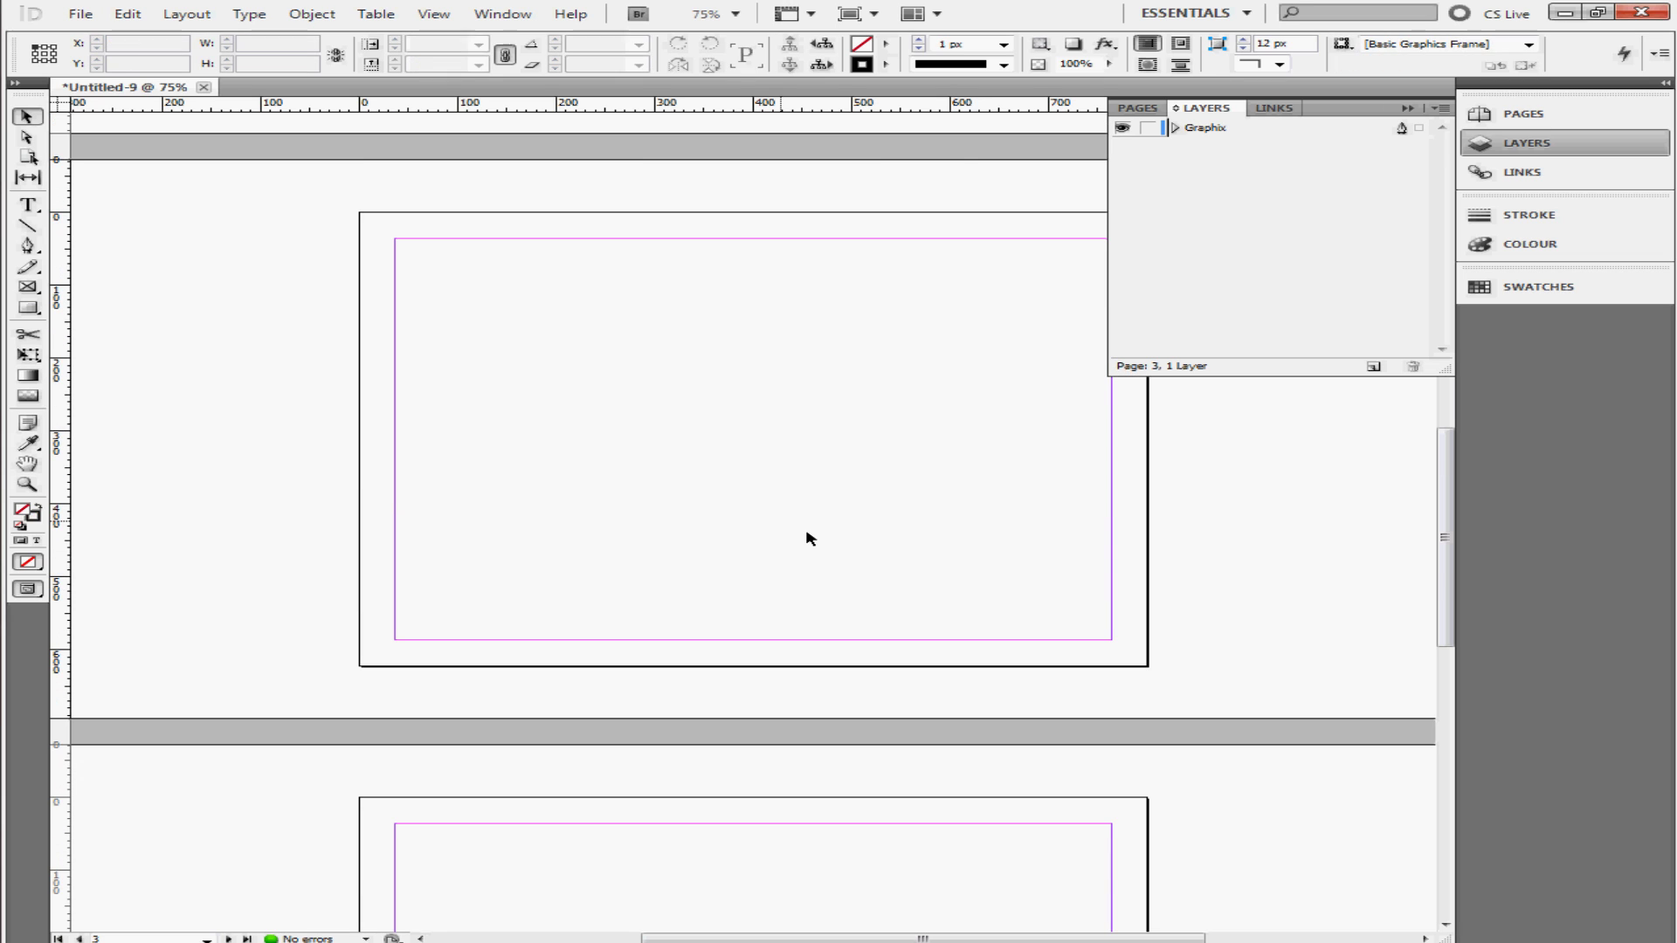
Place the culturalcenter image in a frame filling page 3
key(ctrl+d)
double_click(1421, 299)
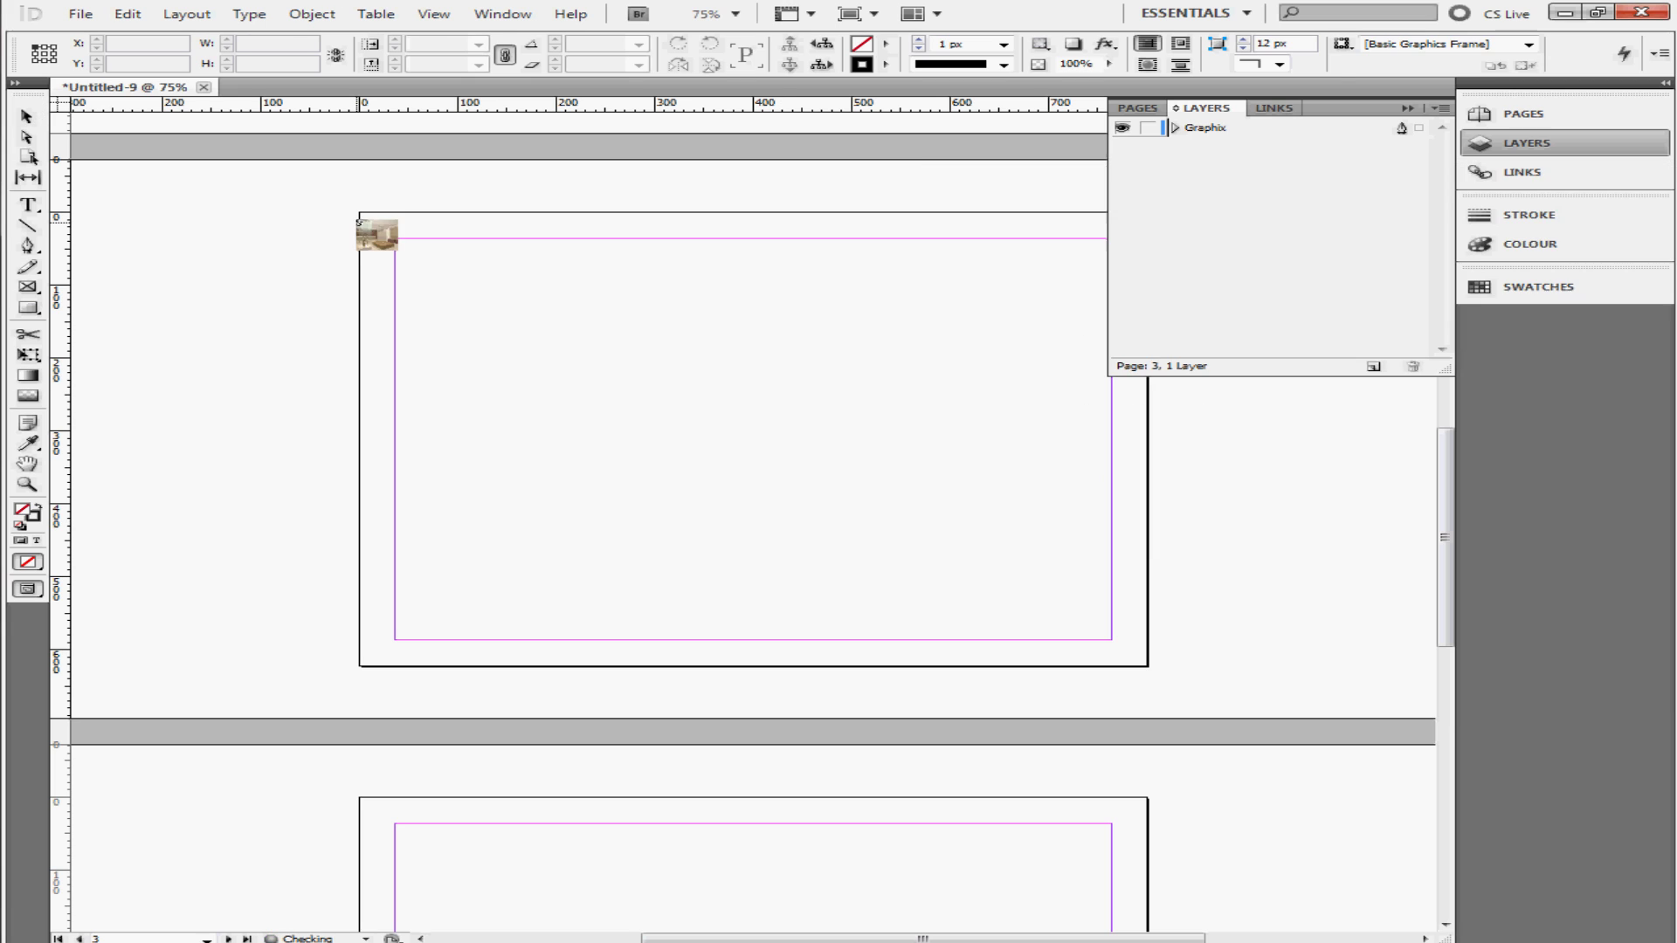
drag(358, 222, 1140, 666)
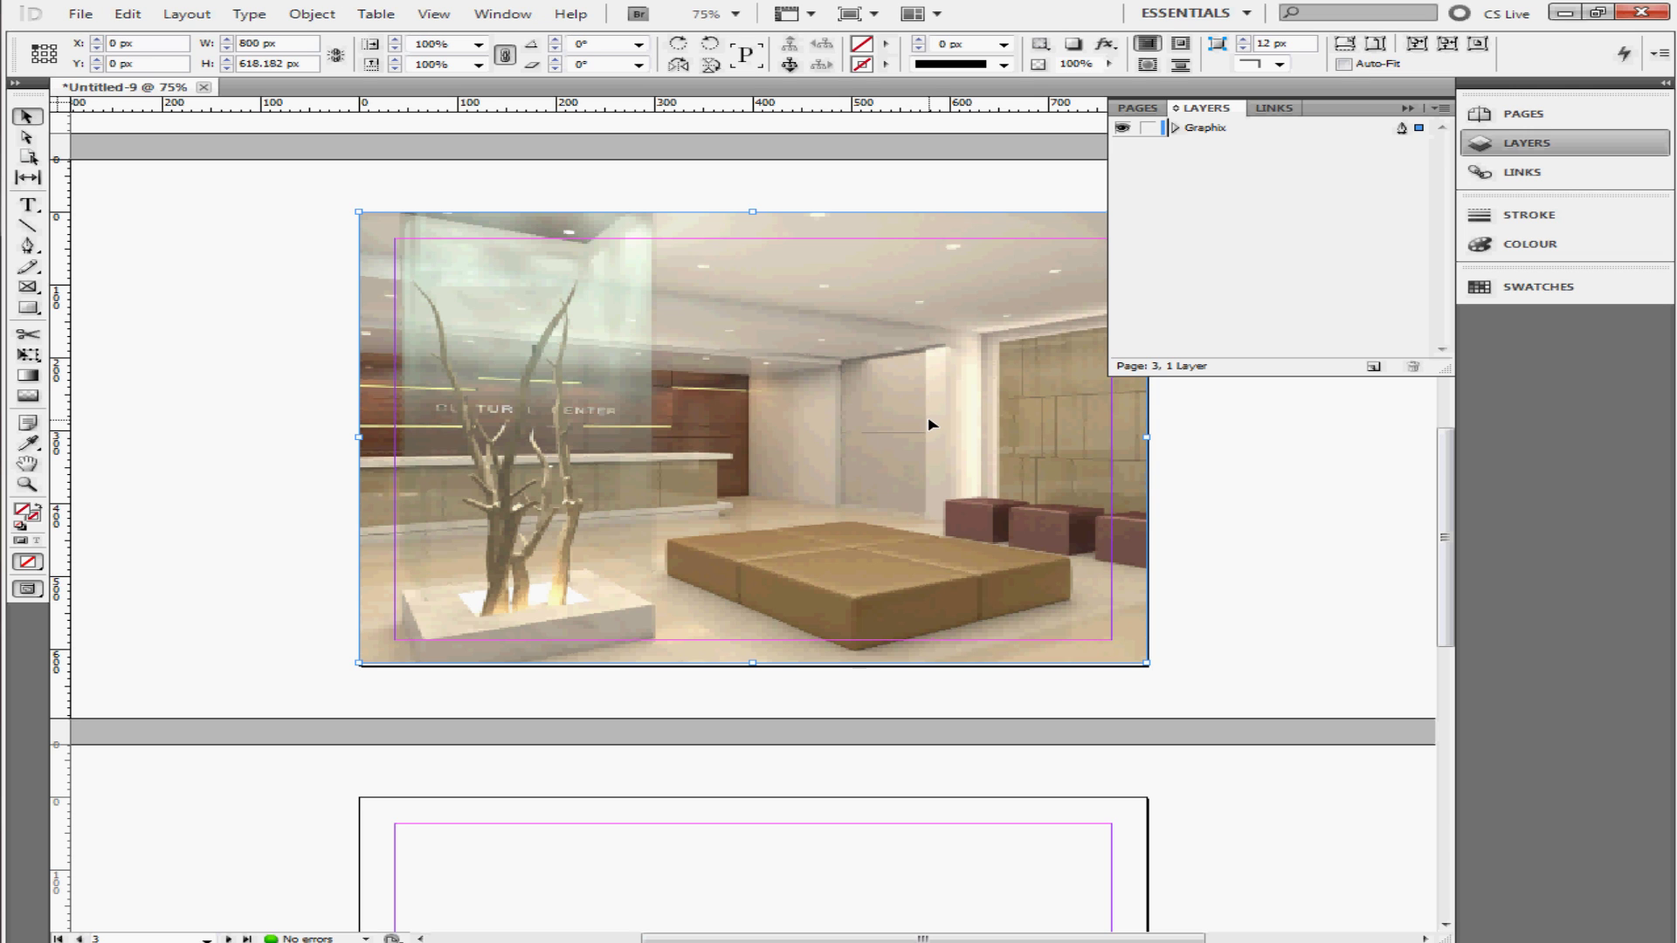
scroll(871, 450, down, 5)
scroll(786, 419, down, 2)
click(722, 400)
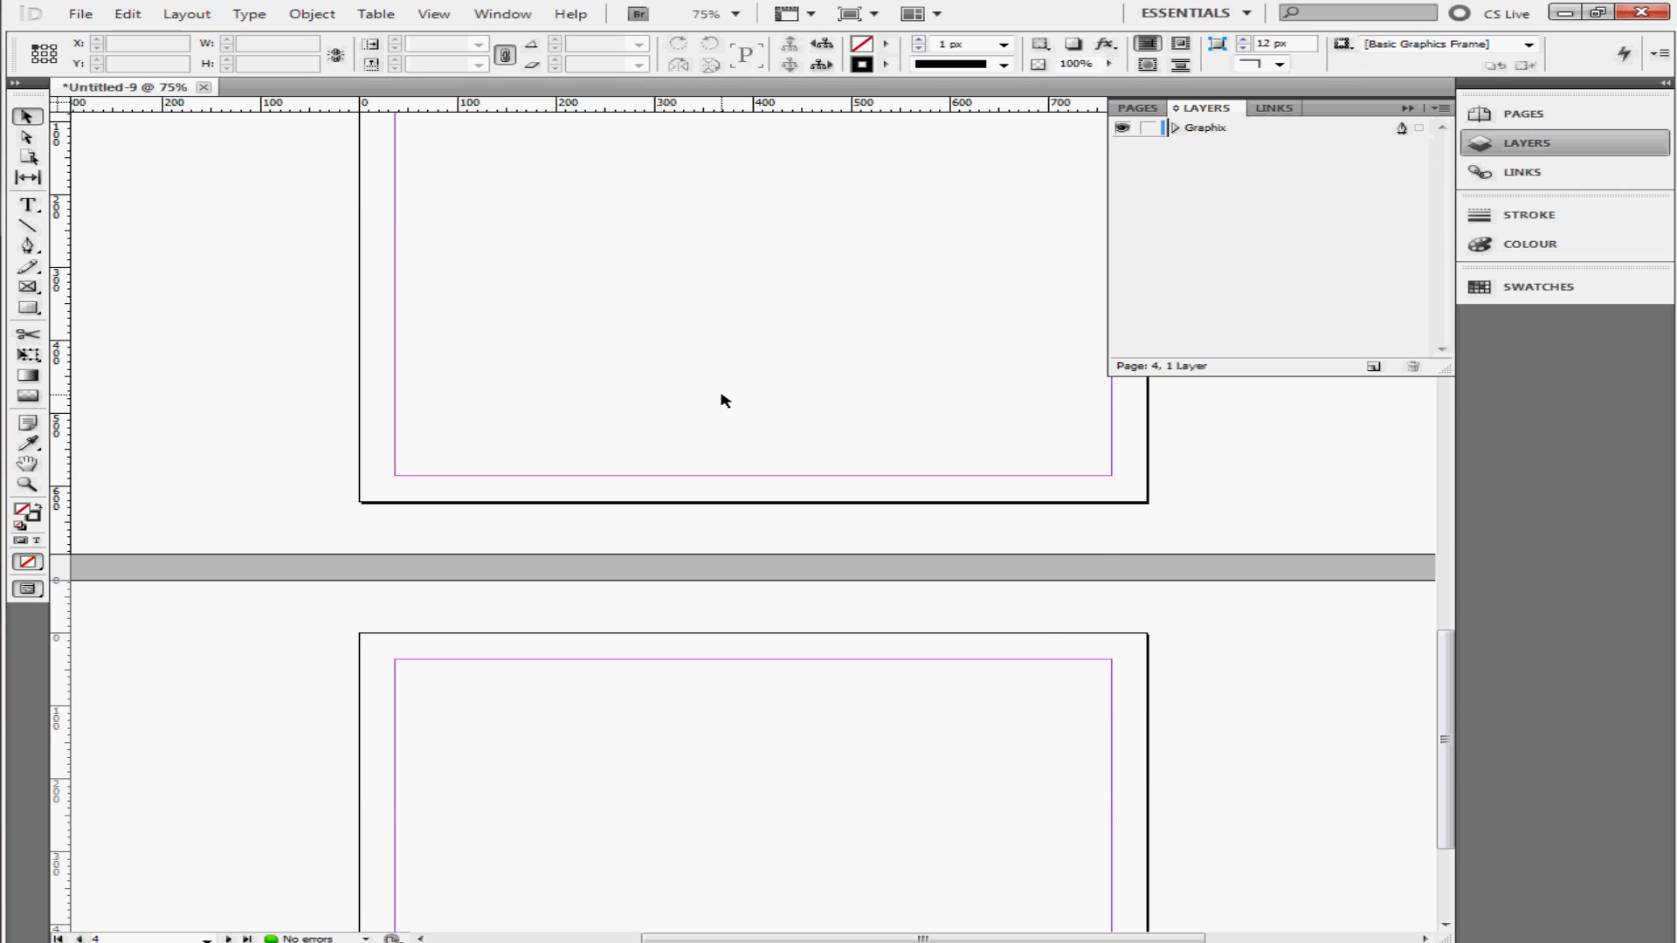
Place the graphix1 image in a frame filling page 4
key(ctrl+d)
double_click(1535, 315)
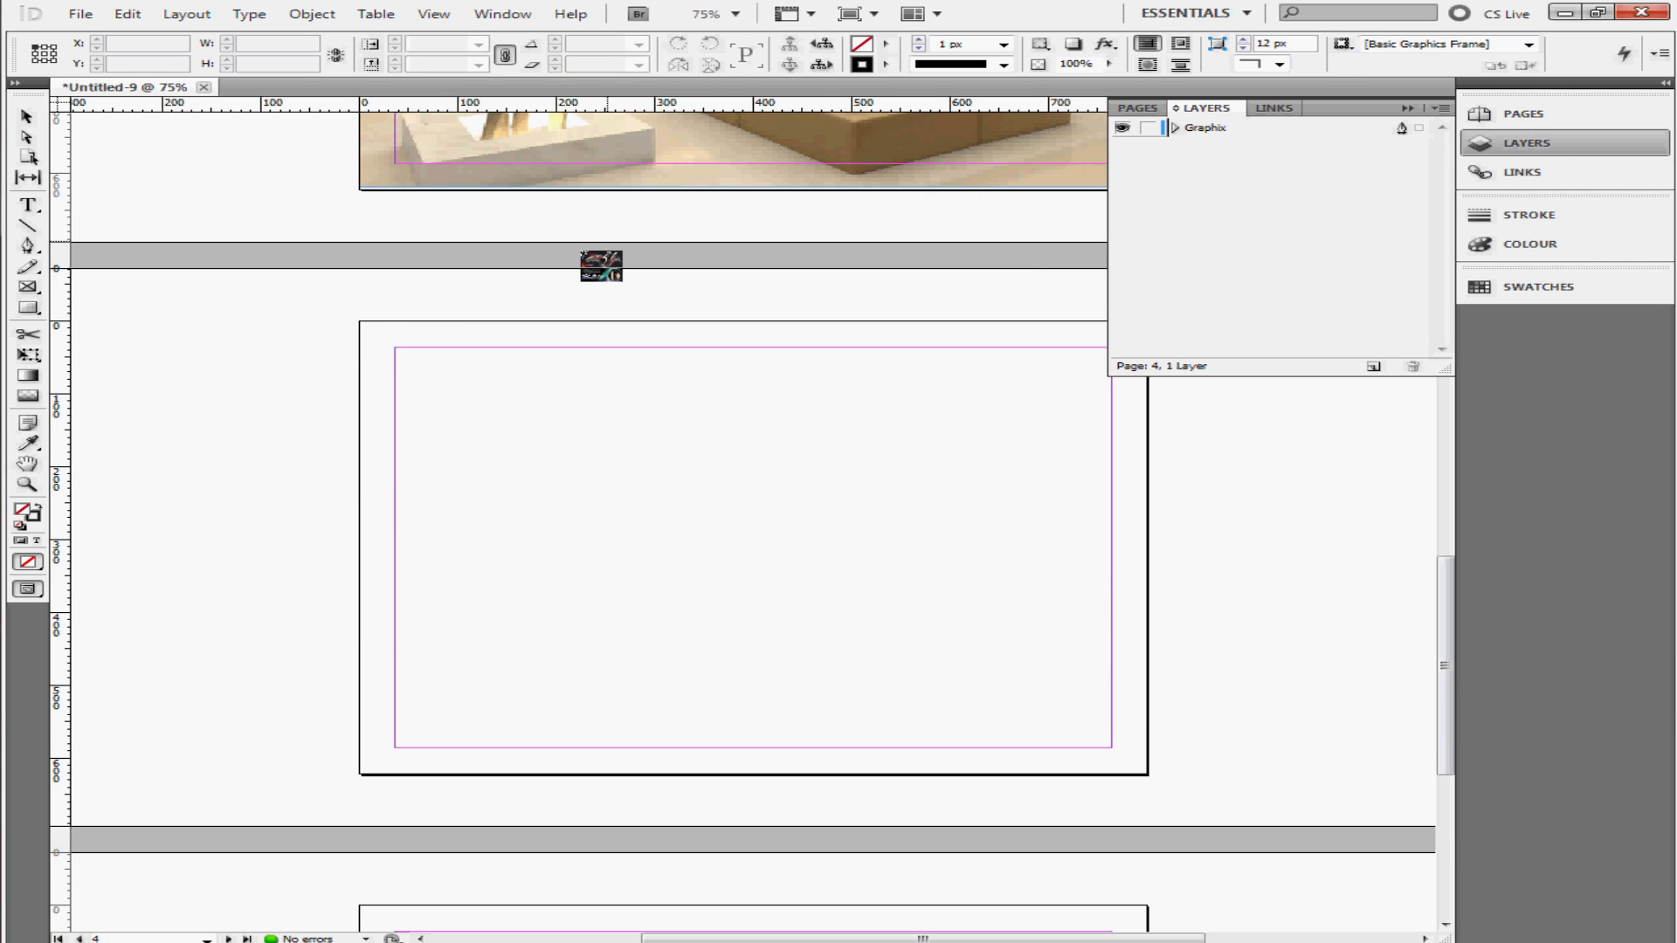
drag(359, 321, 1139, 773)
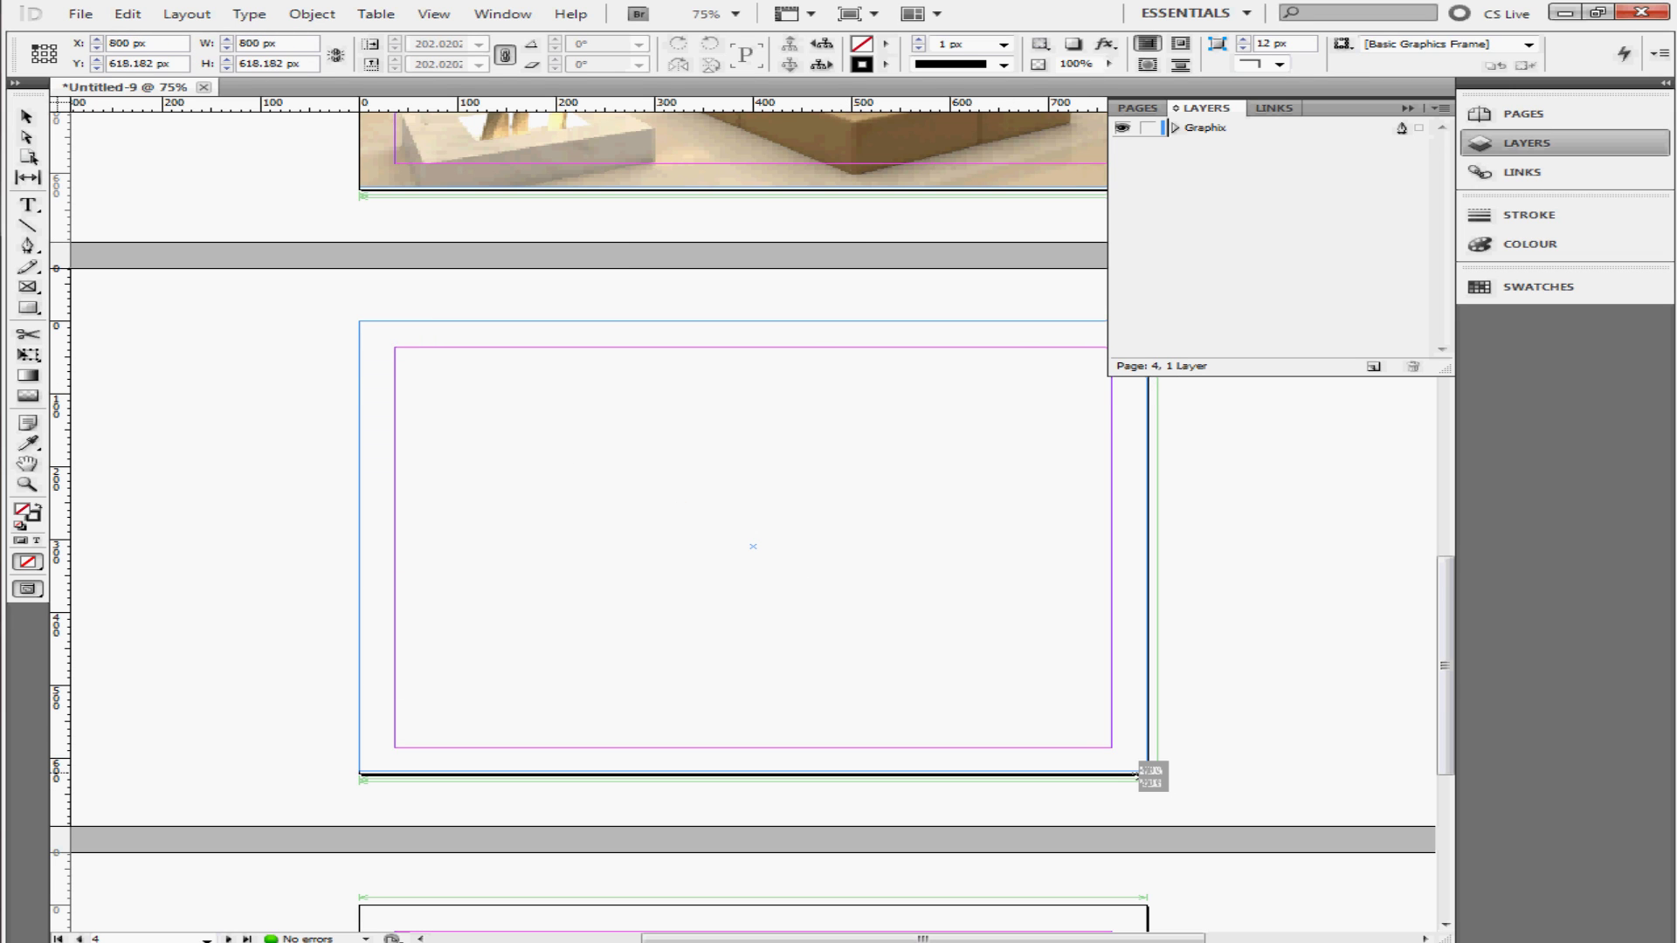
scroll(1087, 767, down, 5)
click(729, 589)
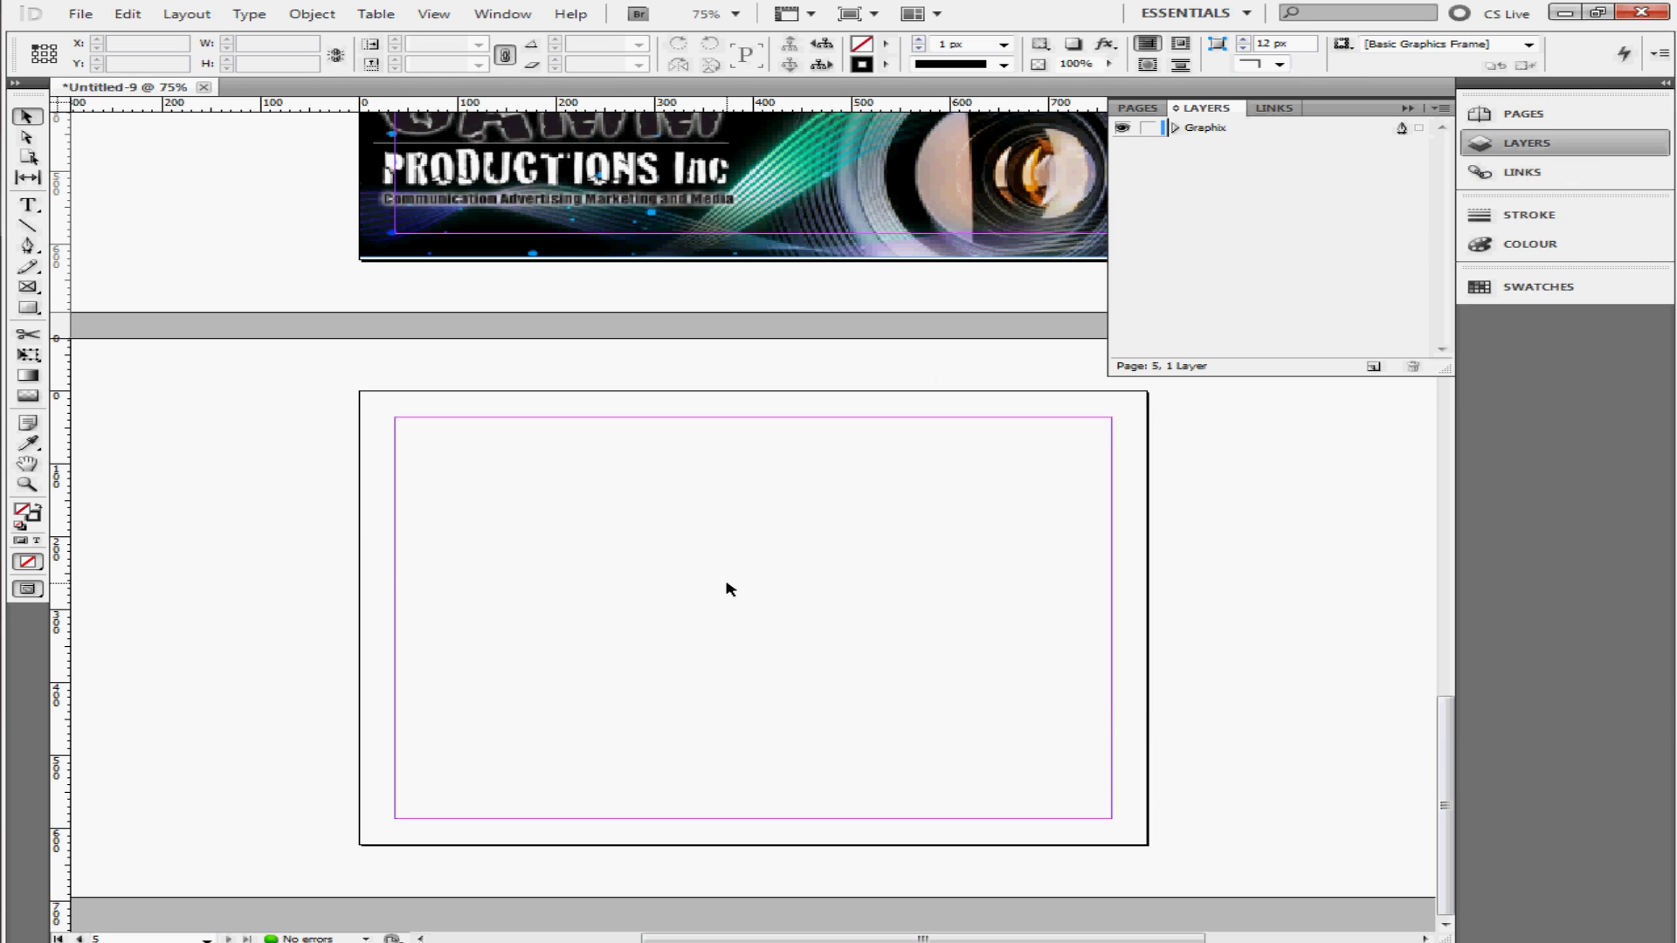
Place the graphix2 image in a frame filling page 5
key(ctrl+d)
double_click(1138, 446)
click(358, 391)
drag(358, 394, 1141, 846)
scroll(838, 646, up, 20)
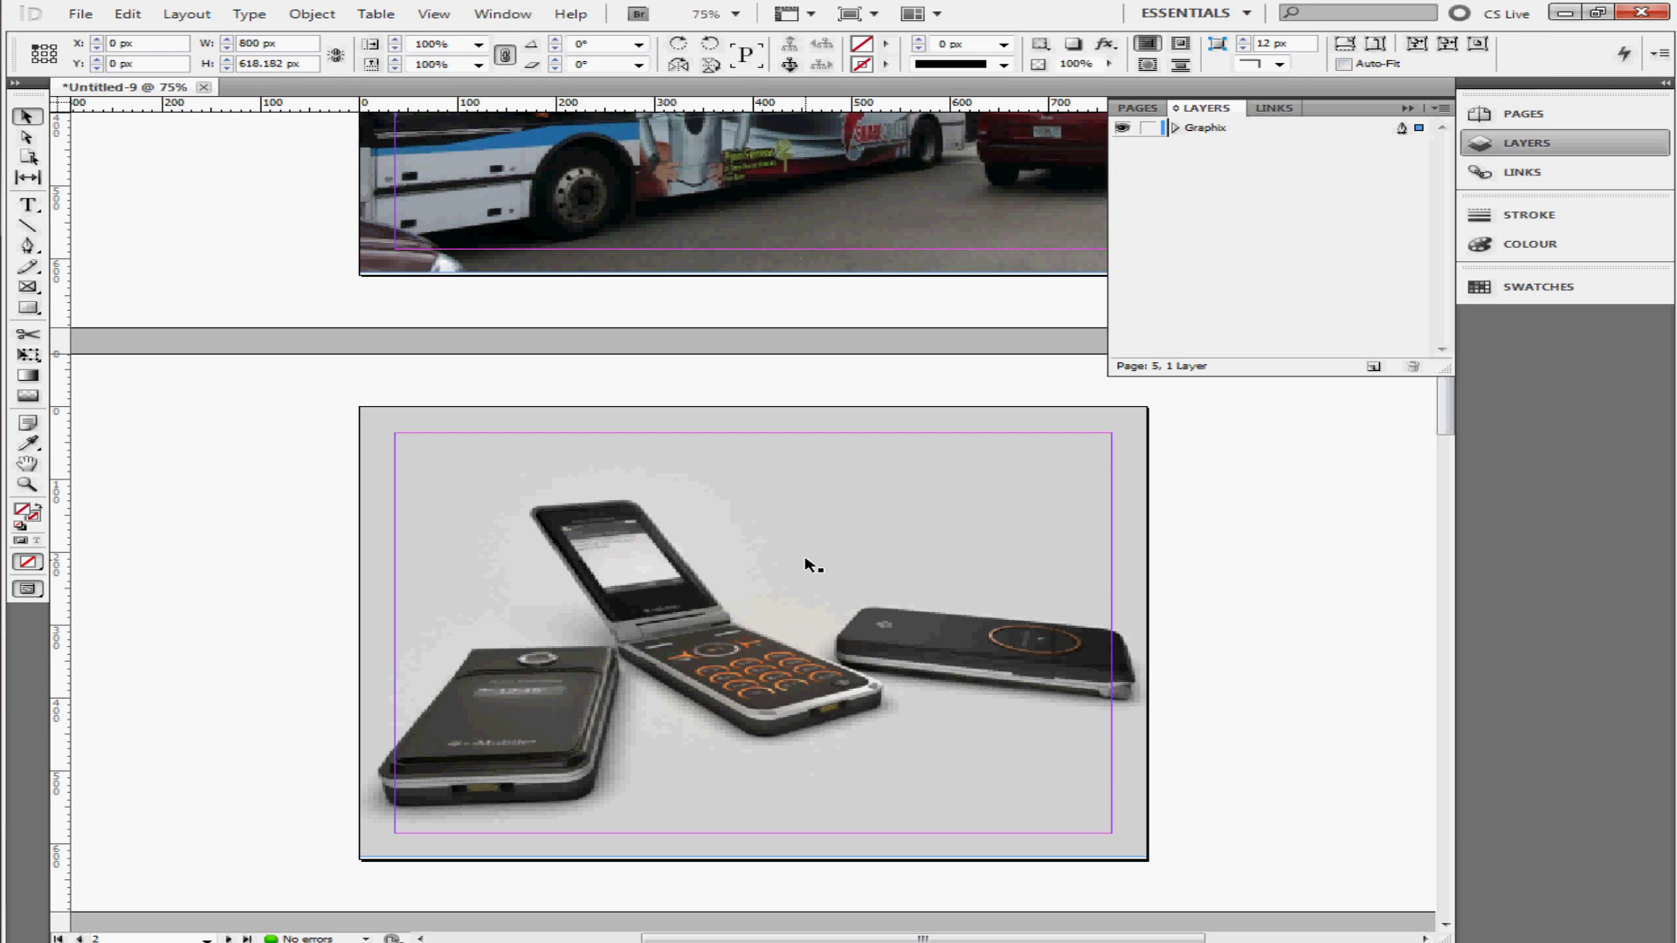
Add a new layer above Graphix and name it Page Numbers
scroll(809, 489, up, 5)
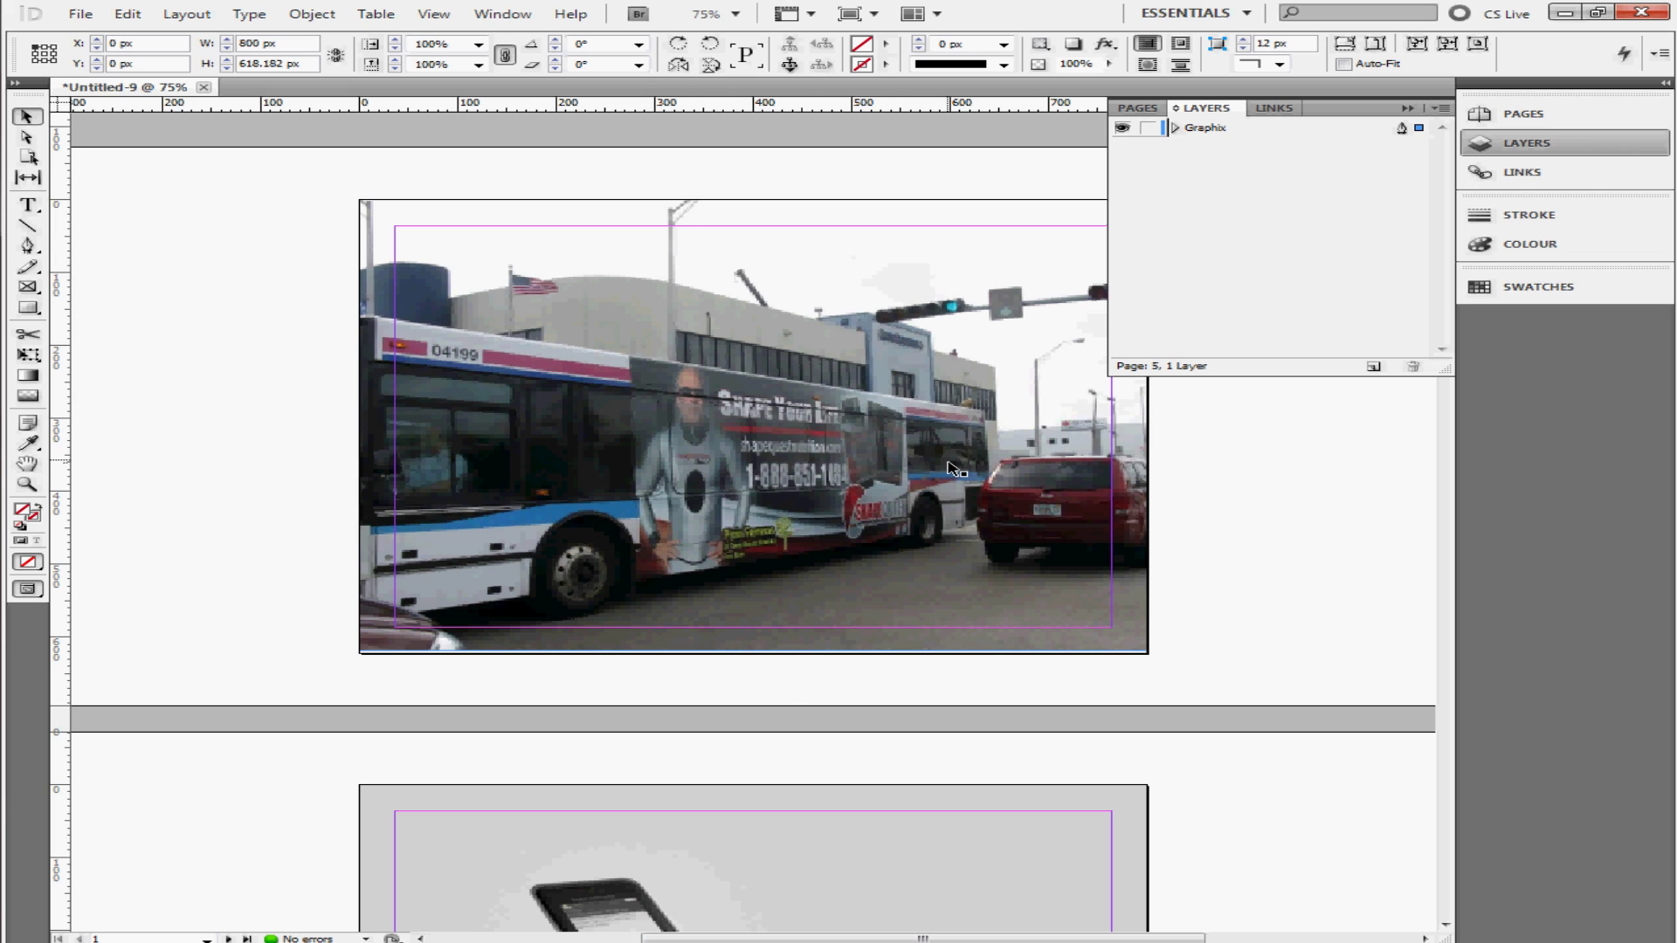
click(1209, 129)
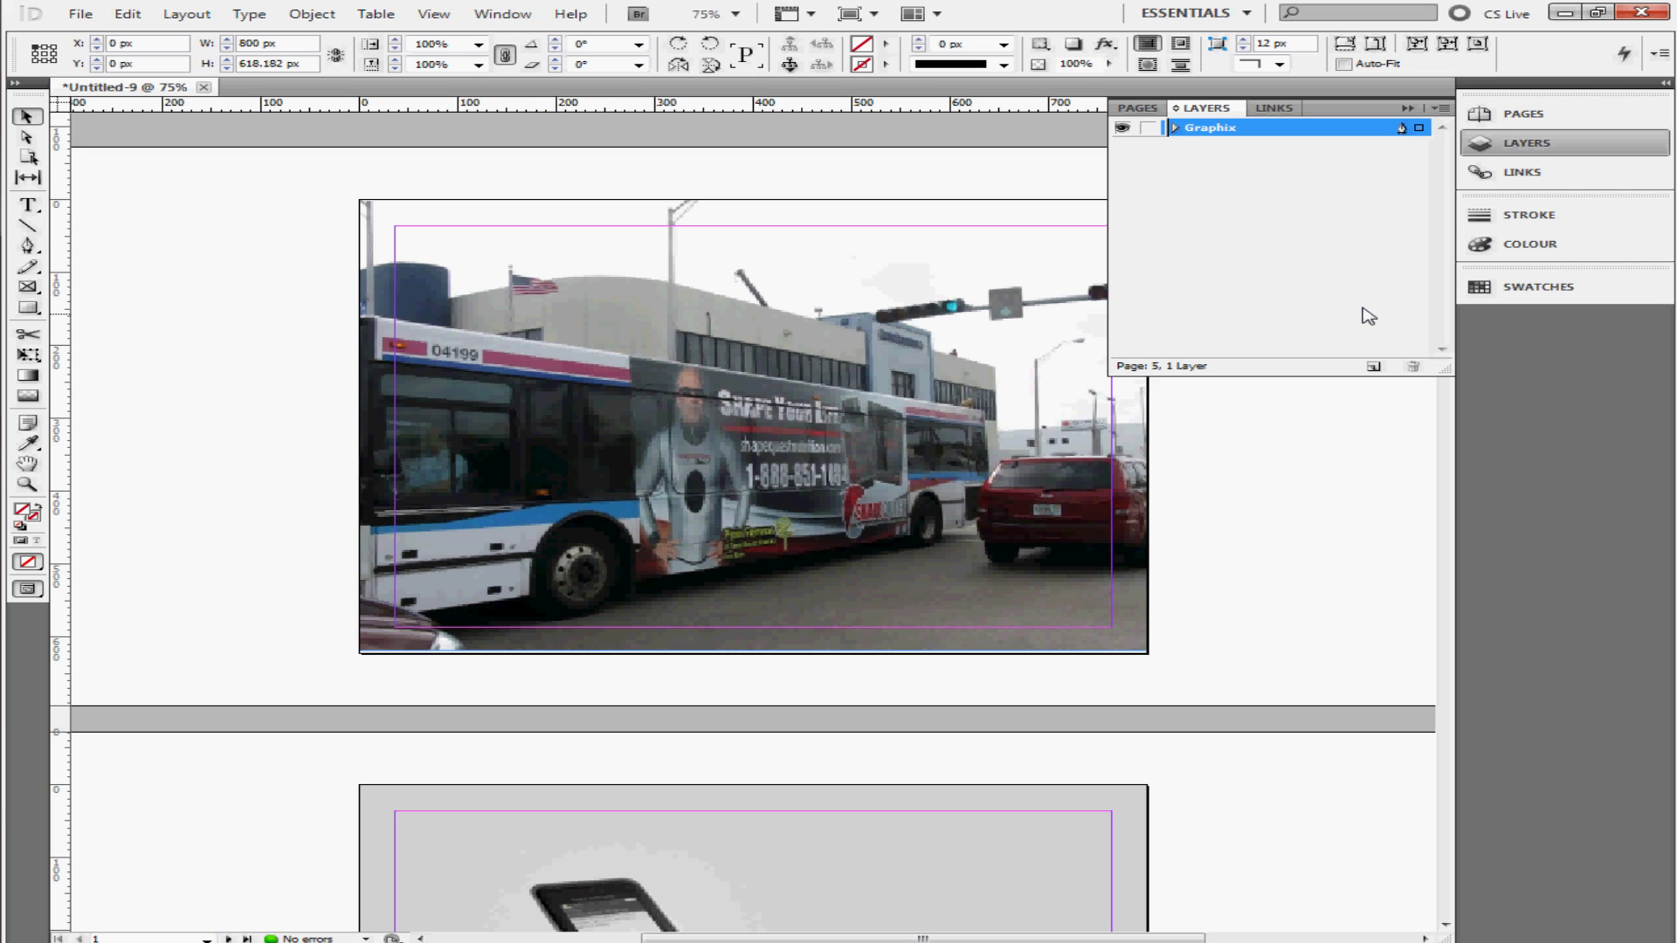
click(1374, 368)
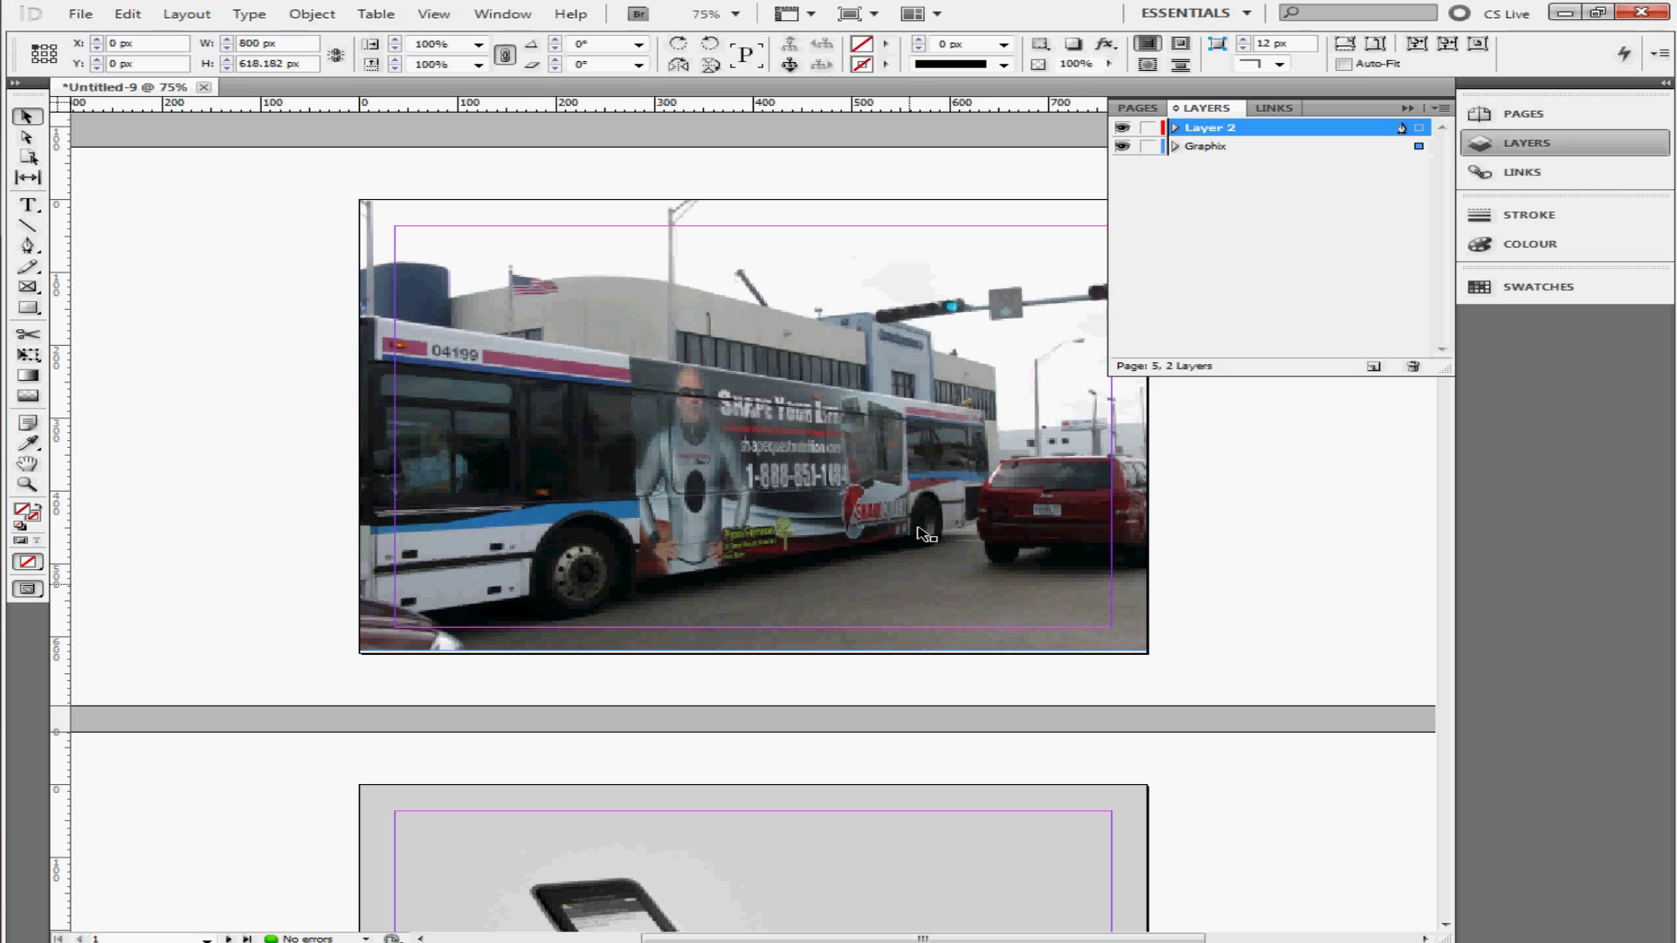
double_click(1227, 131)
text(Pa)
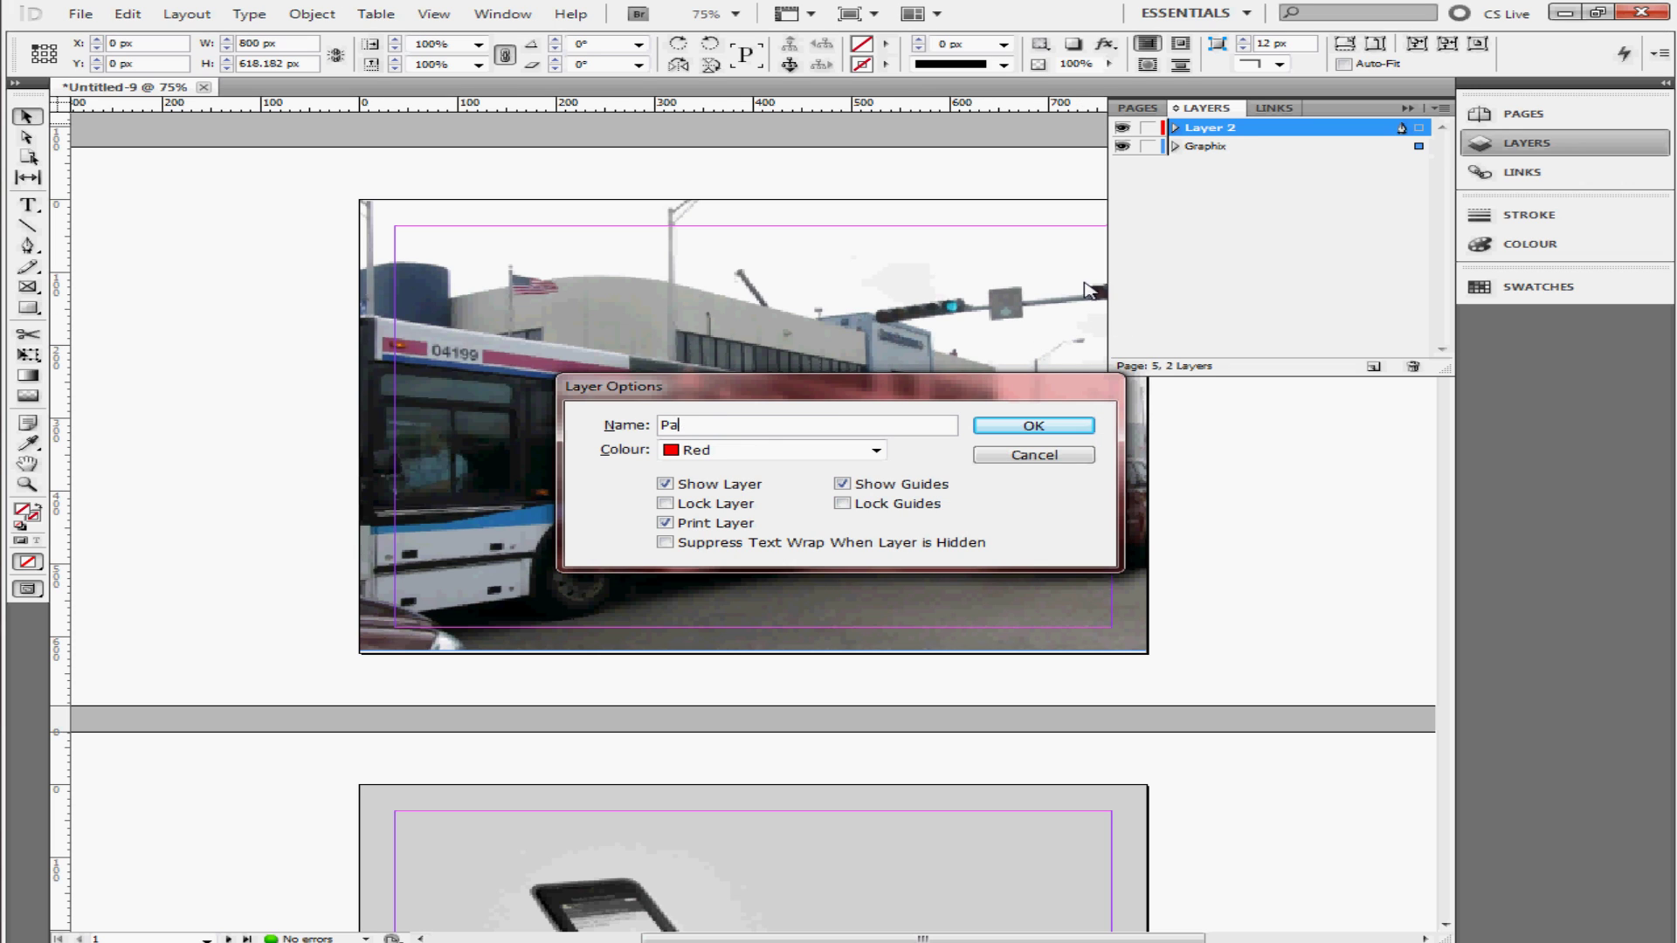
text(ge Numbers)
key(Return)
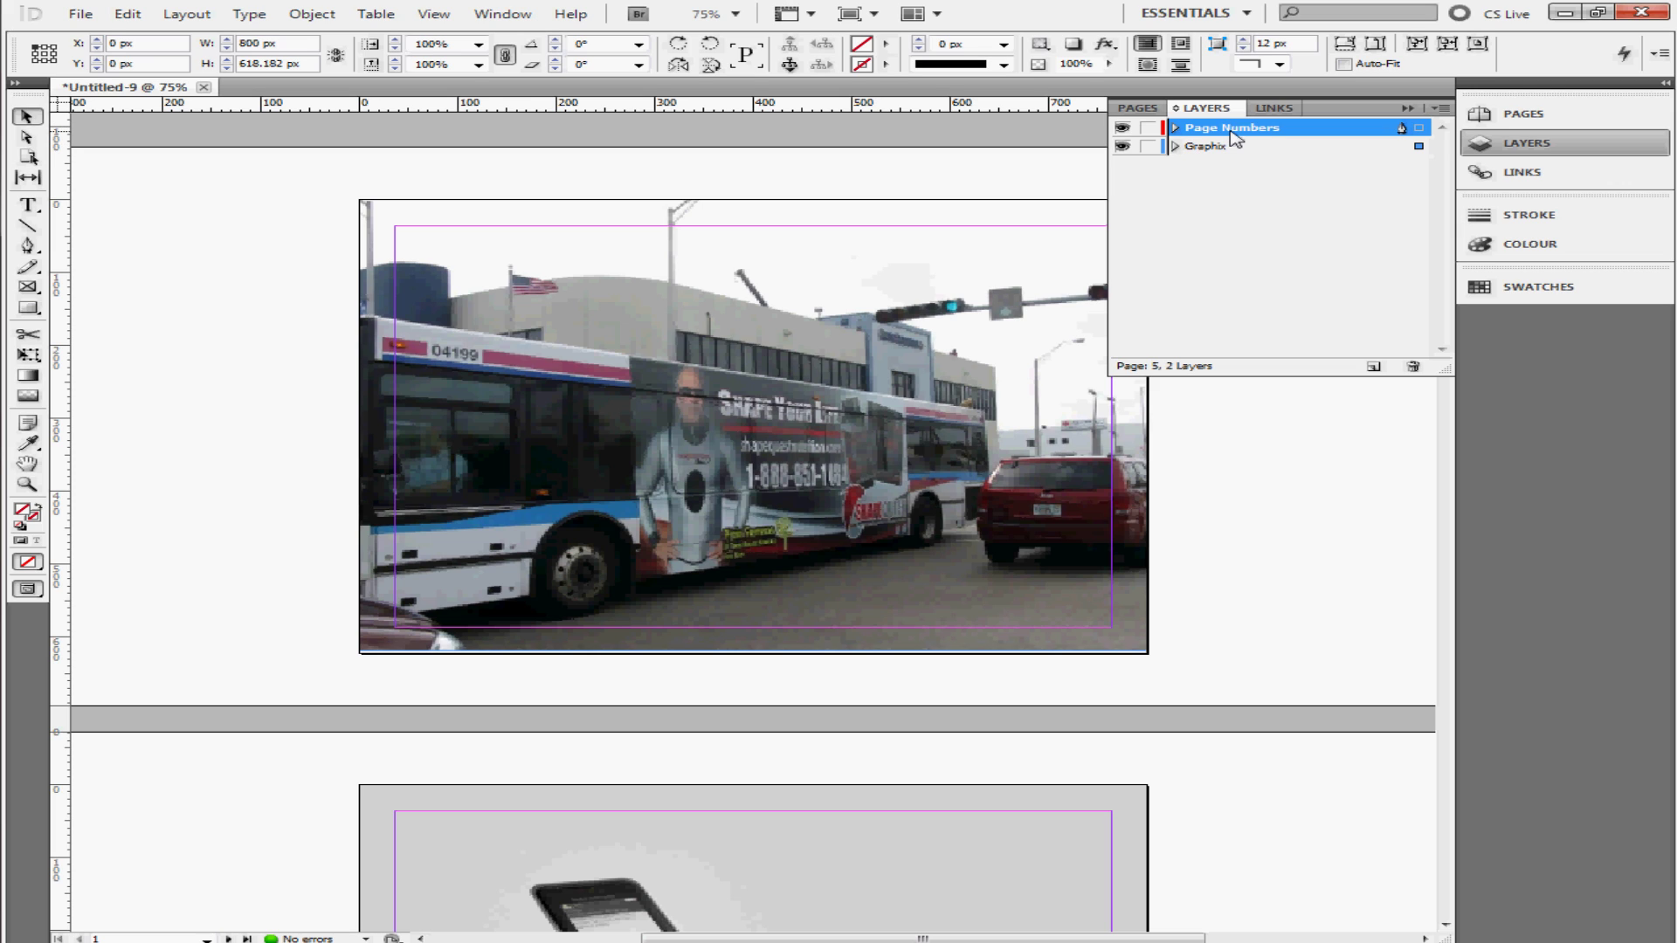
Move the Page Numbers layer below Graphix and back on top, then show the Pages panel
drag(1247, 133, 1214, 152)
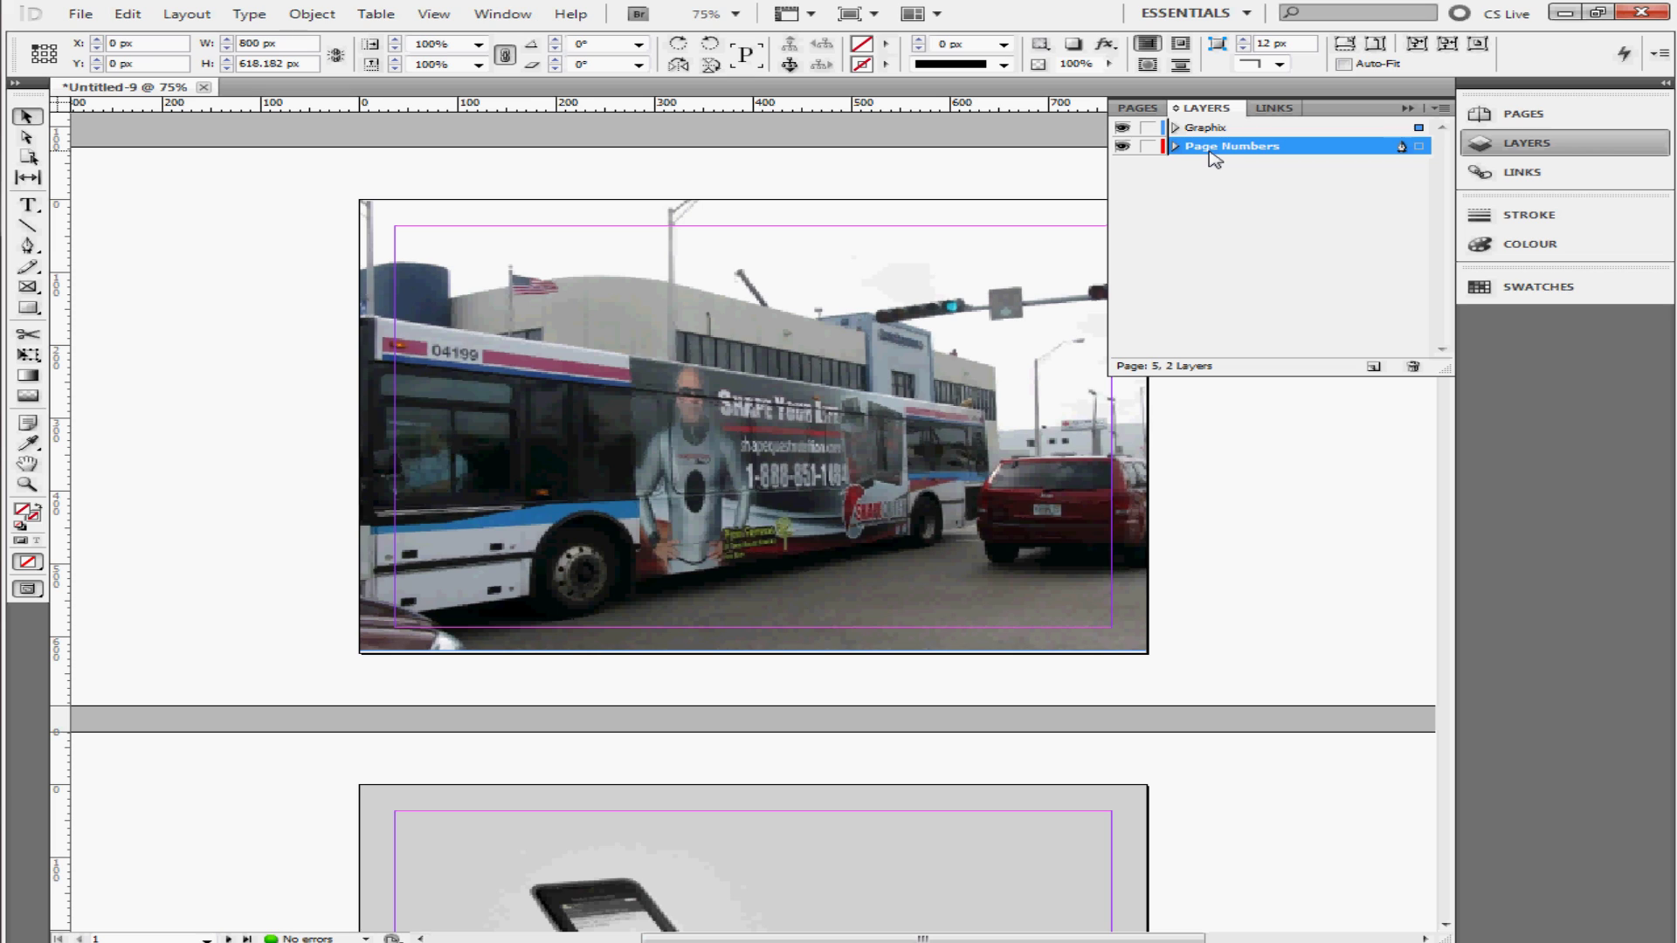
drag(1232, 155, 1258, 129)
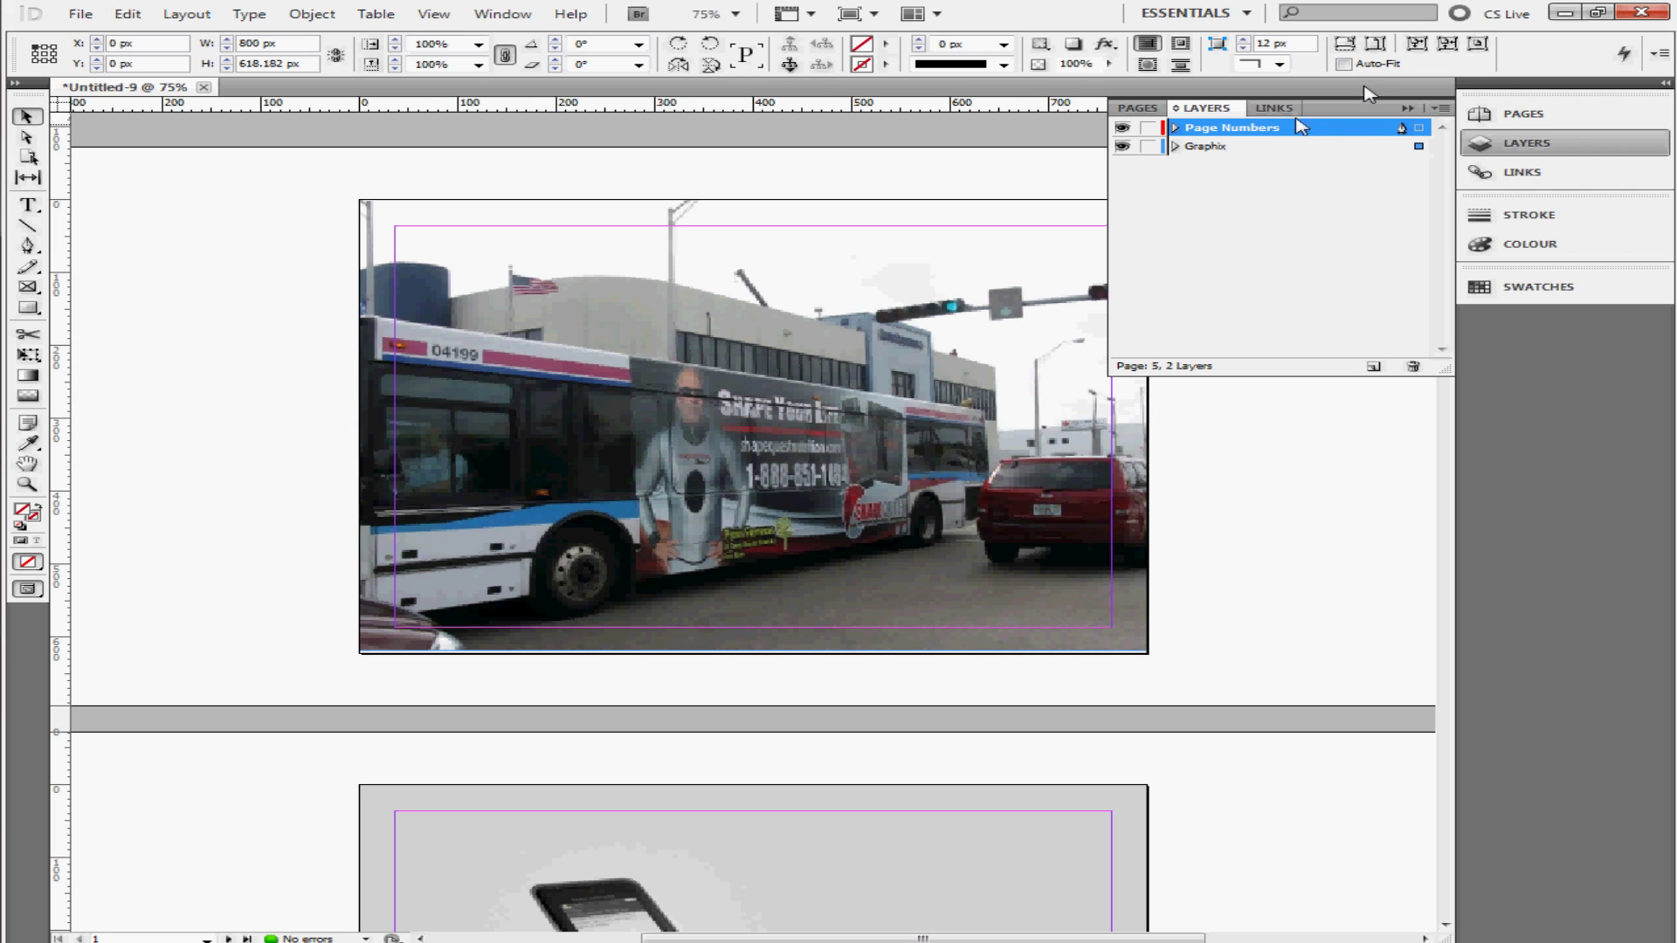
click(1138, 108)
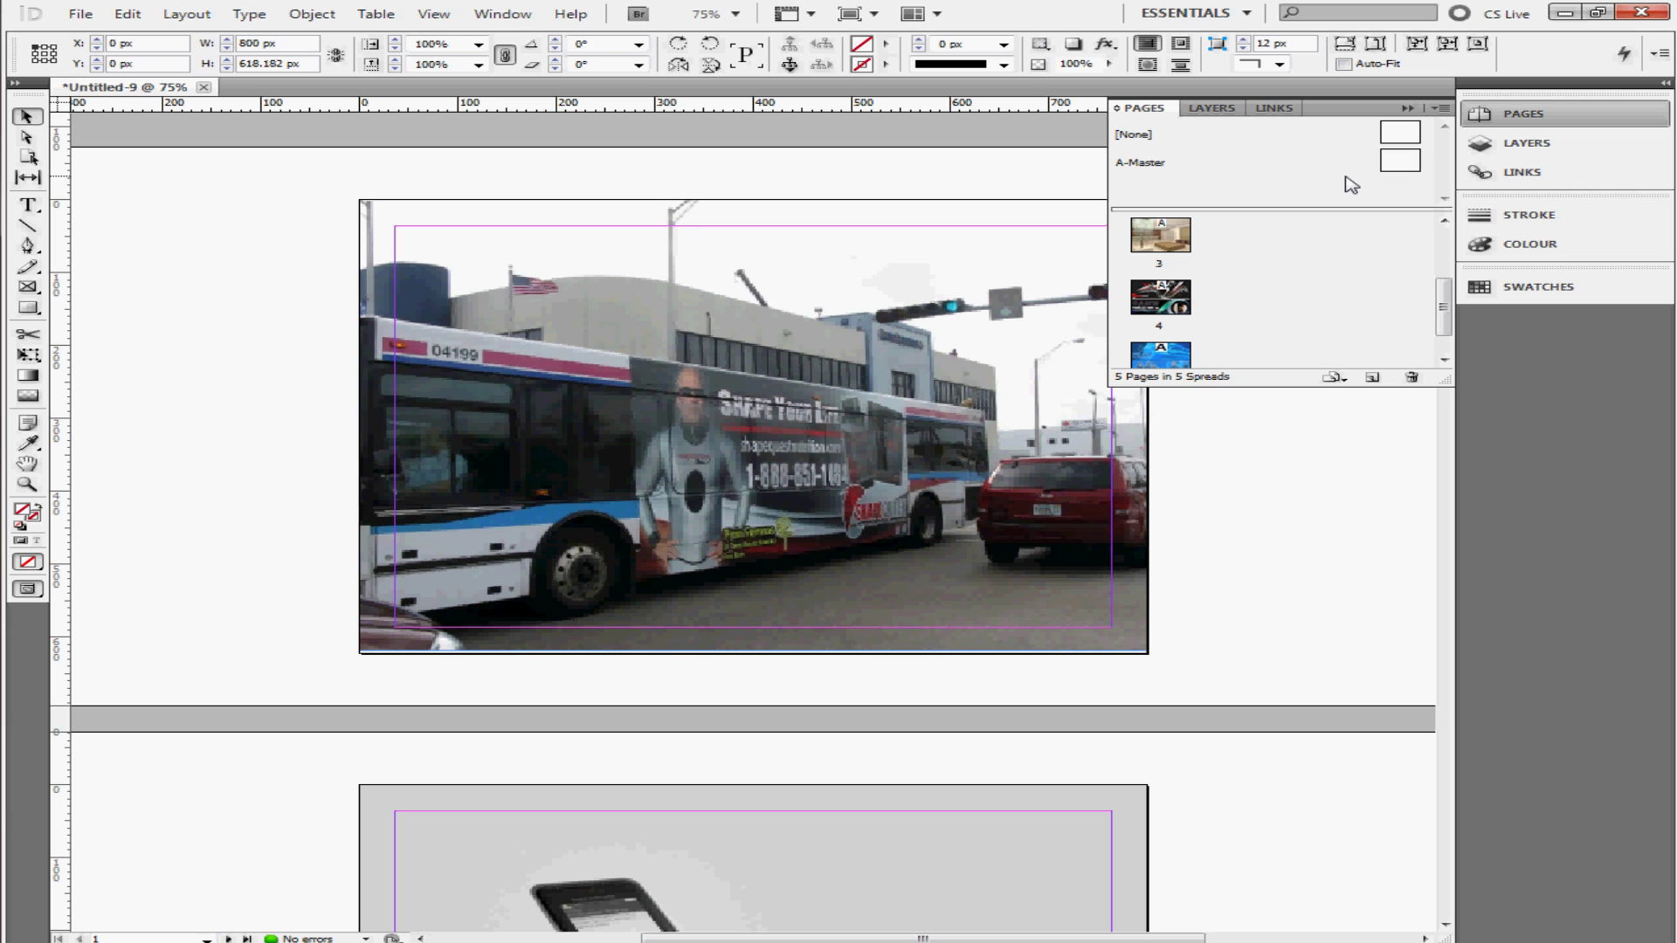
On A-Master, draw a text frame at the bottom-left margin with 60 px type
double_click(1401, 163)
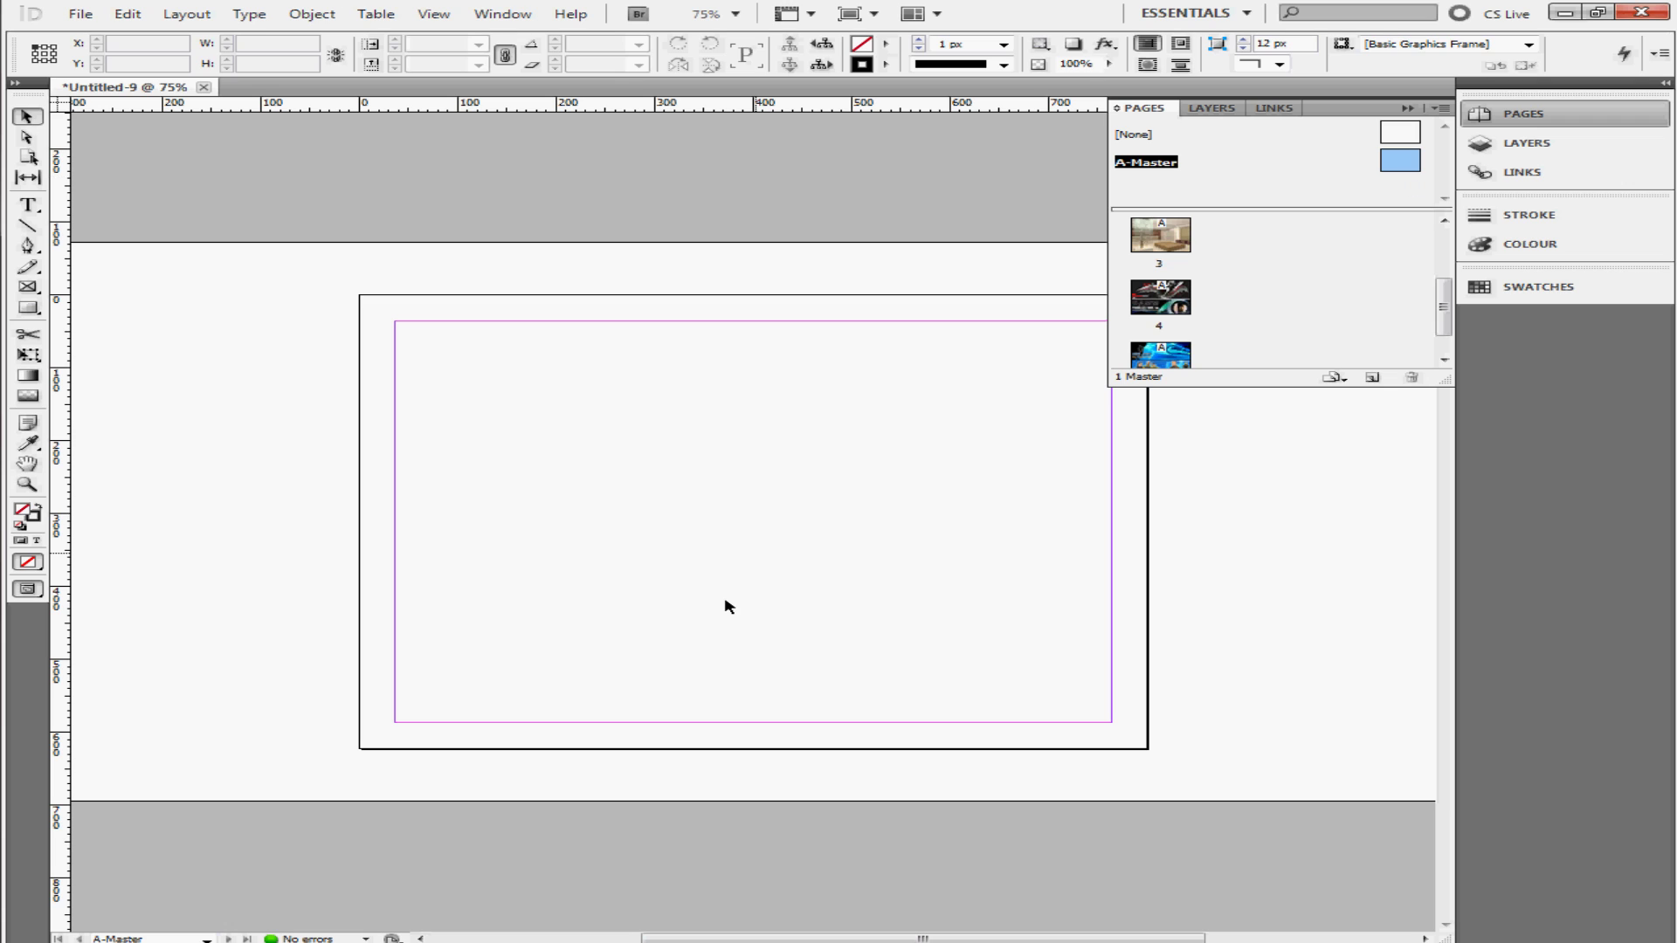
click(28, 206)
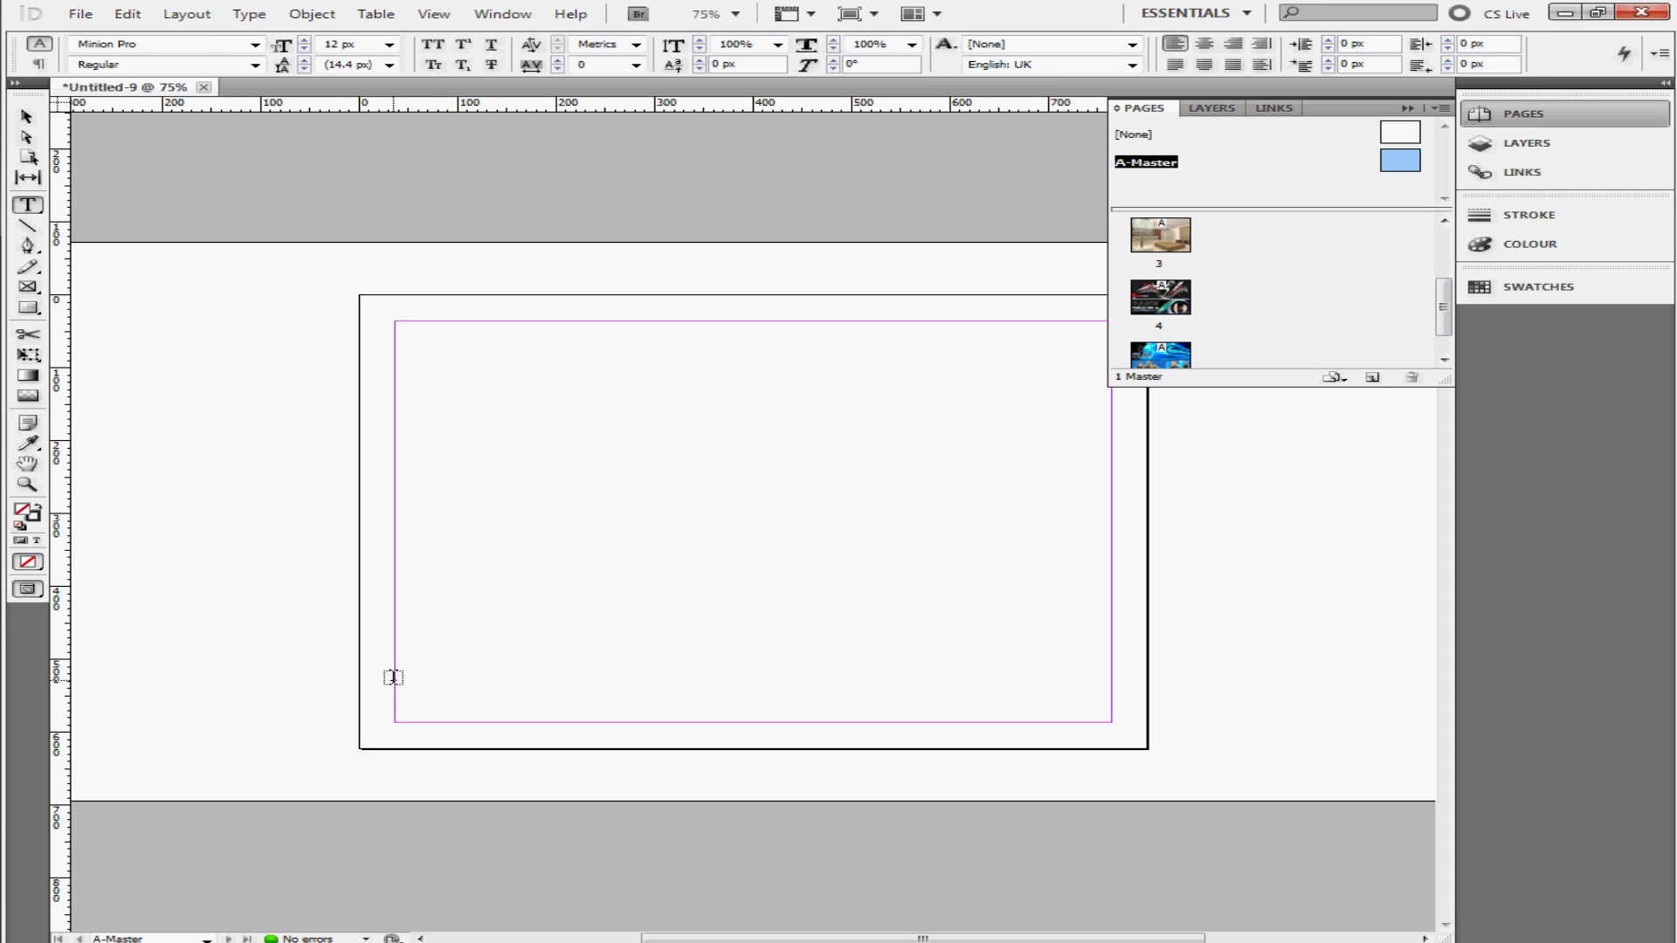
drag(393, 678, 683, 735)
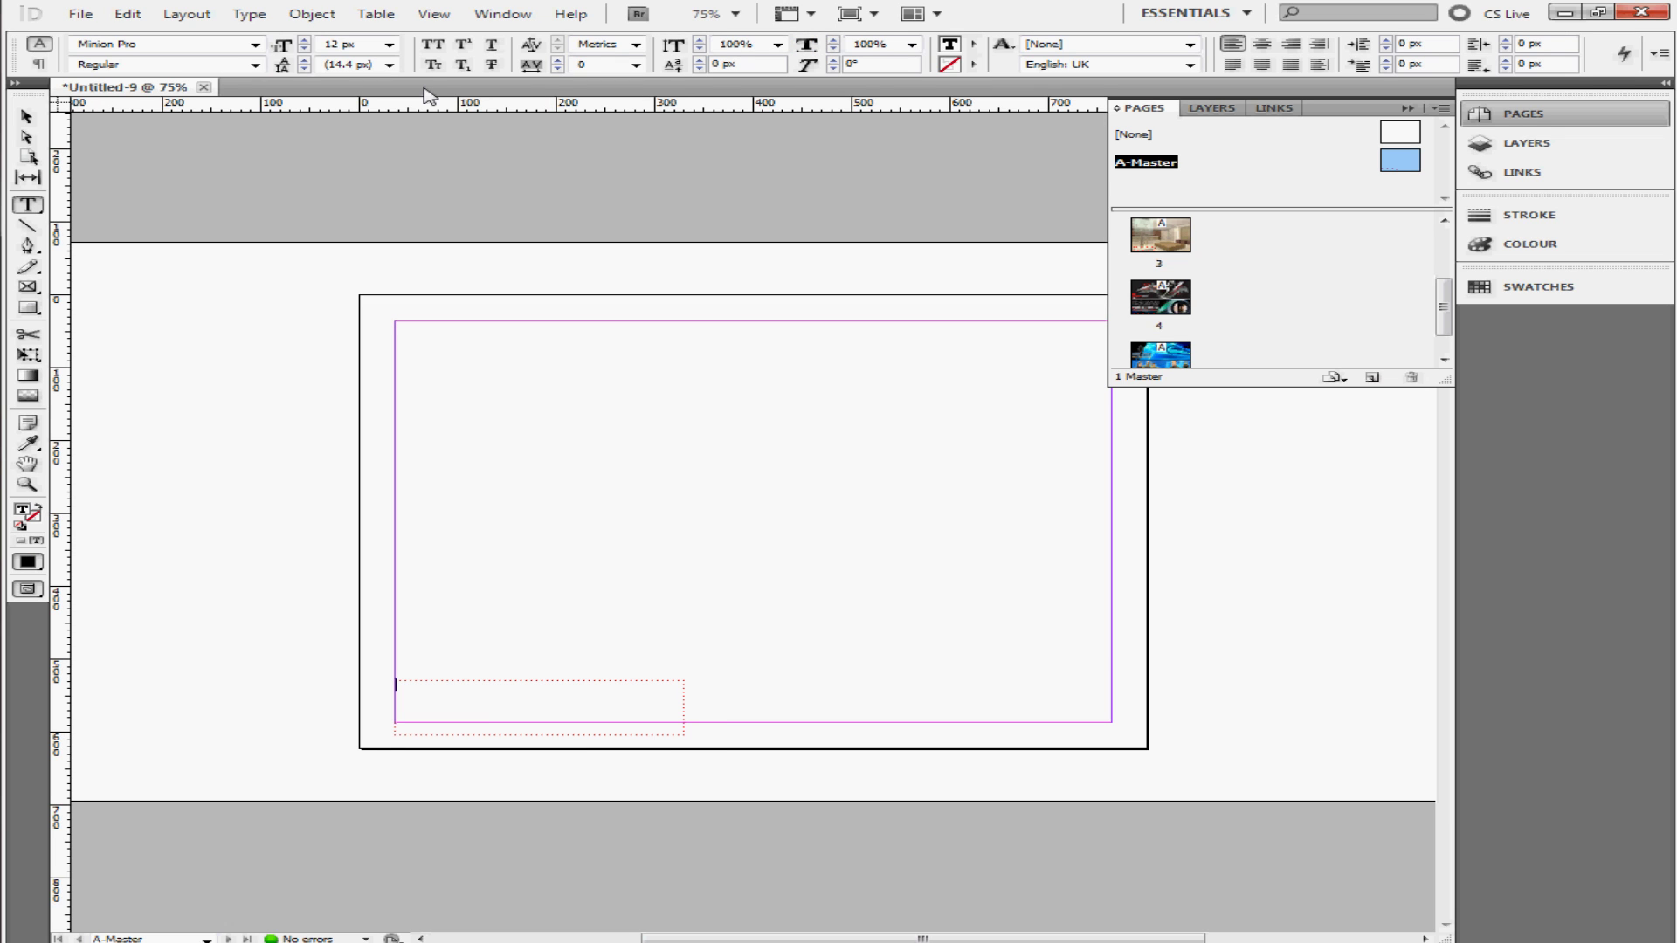
click(389, 43)
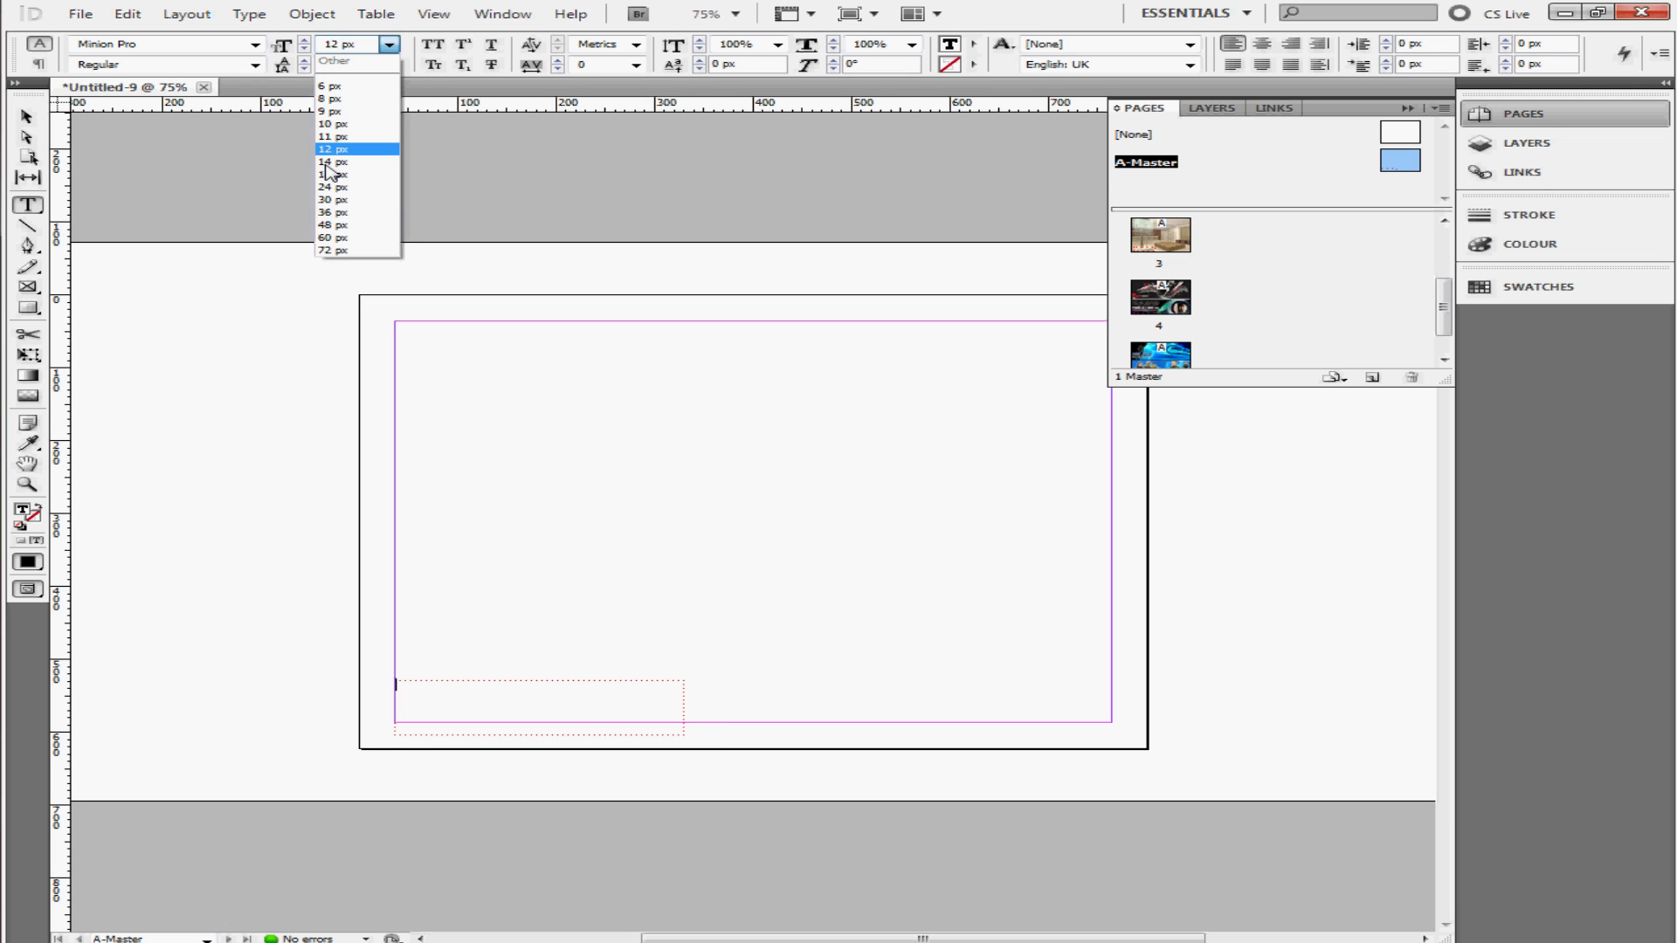
click(332, 236)
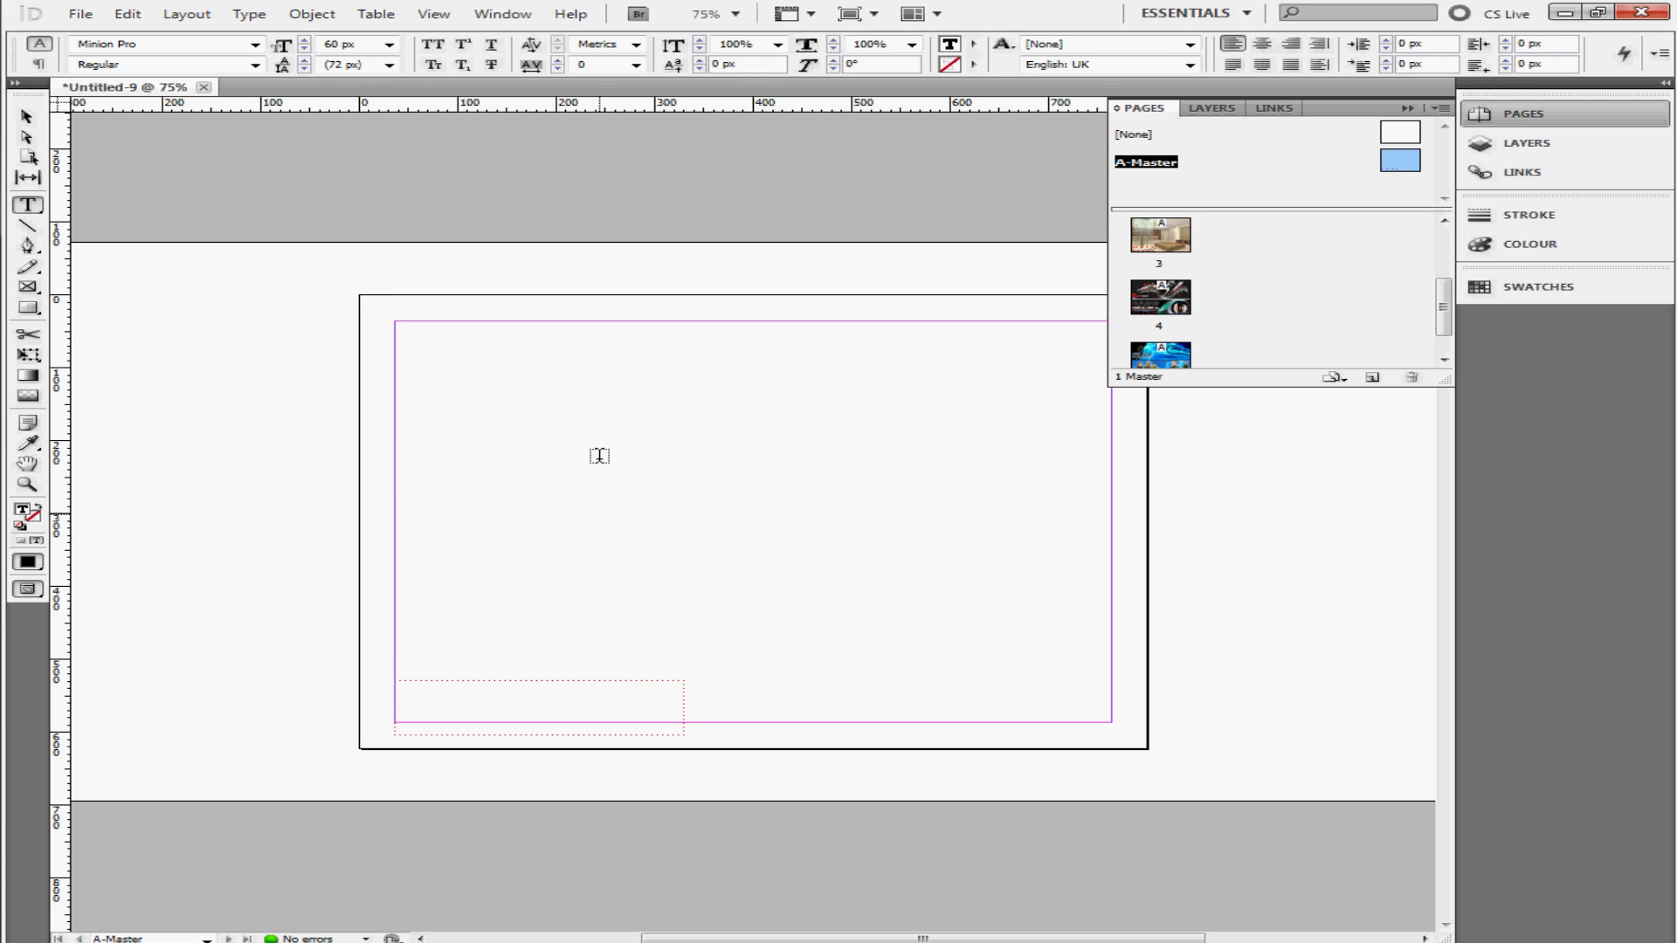
Insert the Current Page Number marker into the master's text frame
click(247, 15)
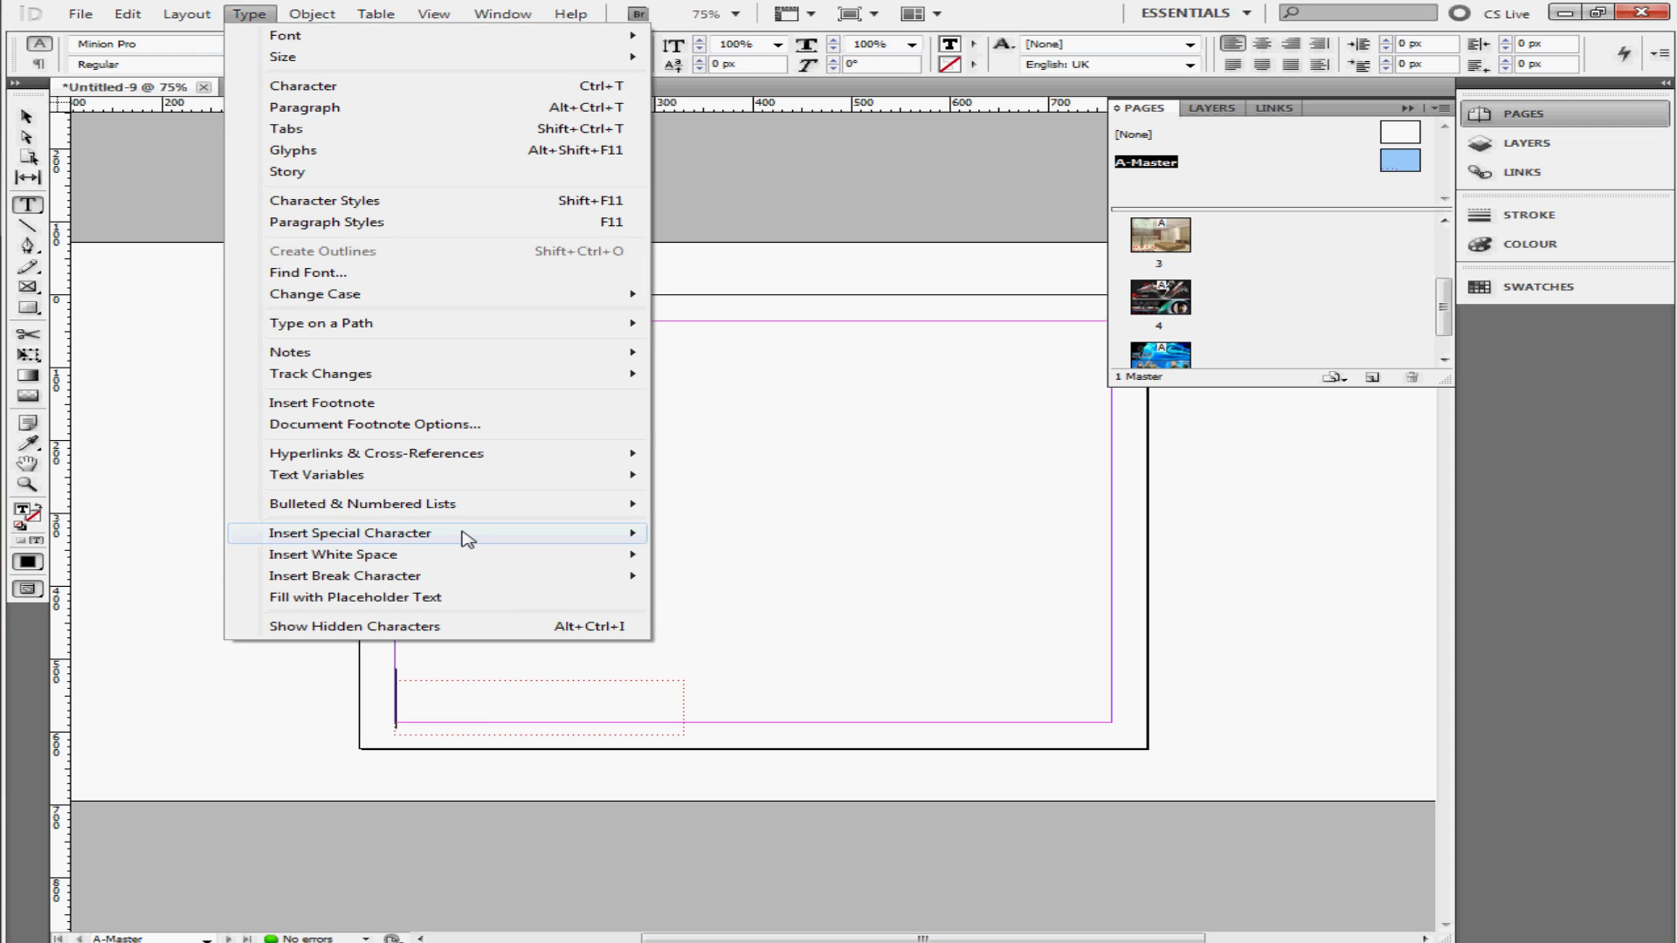
mouse_move(468, 540)
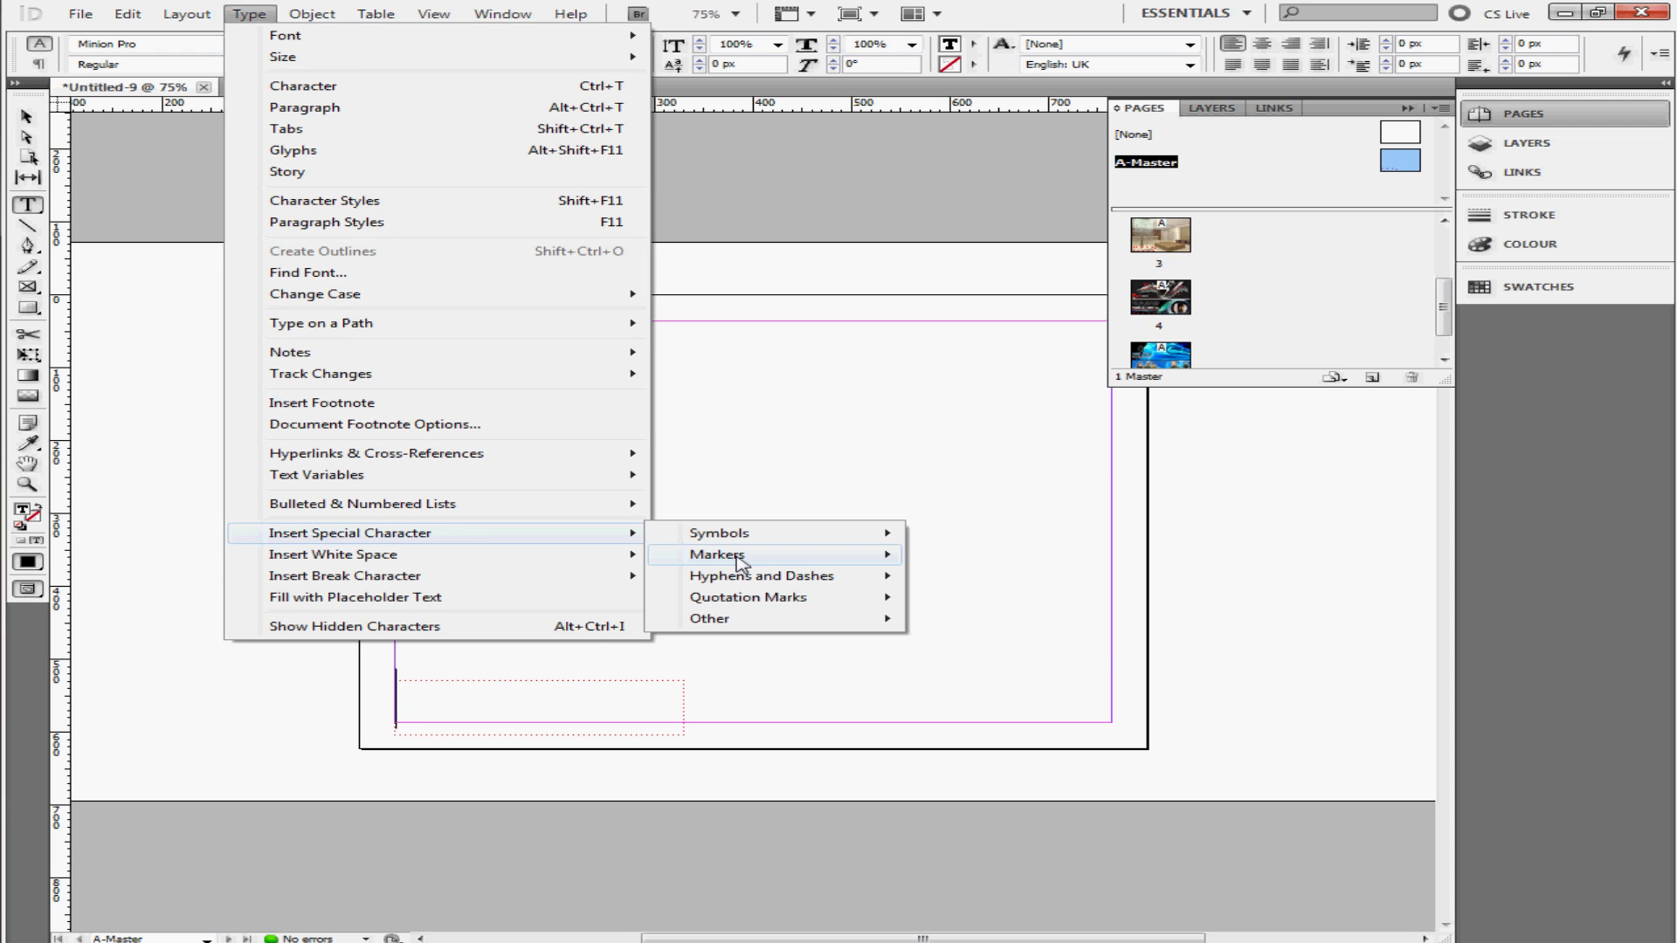
mouse_move(738, 557)
click(987, 558)
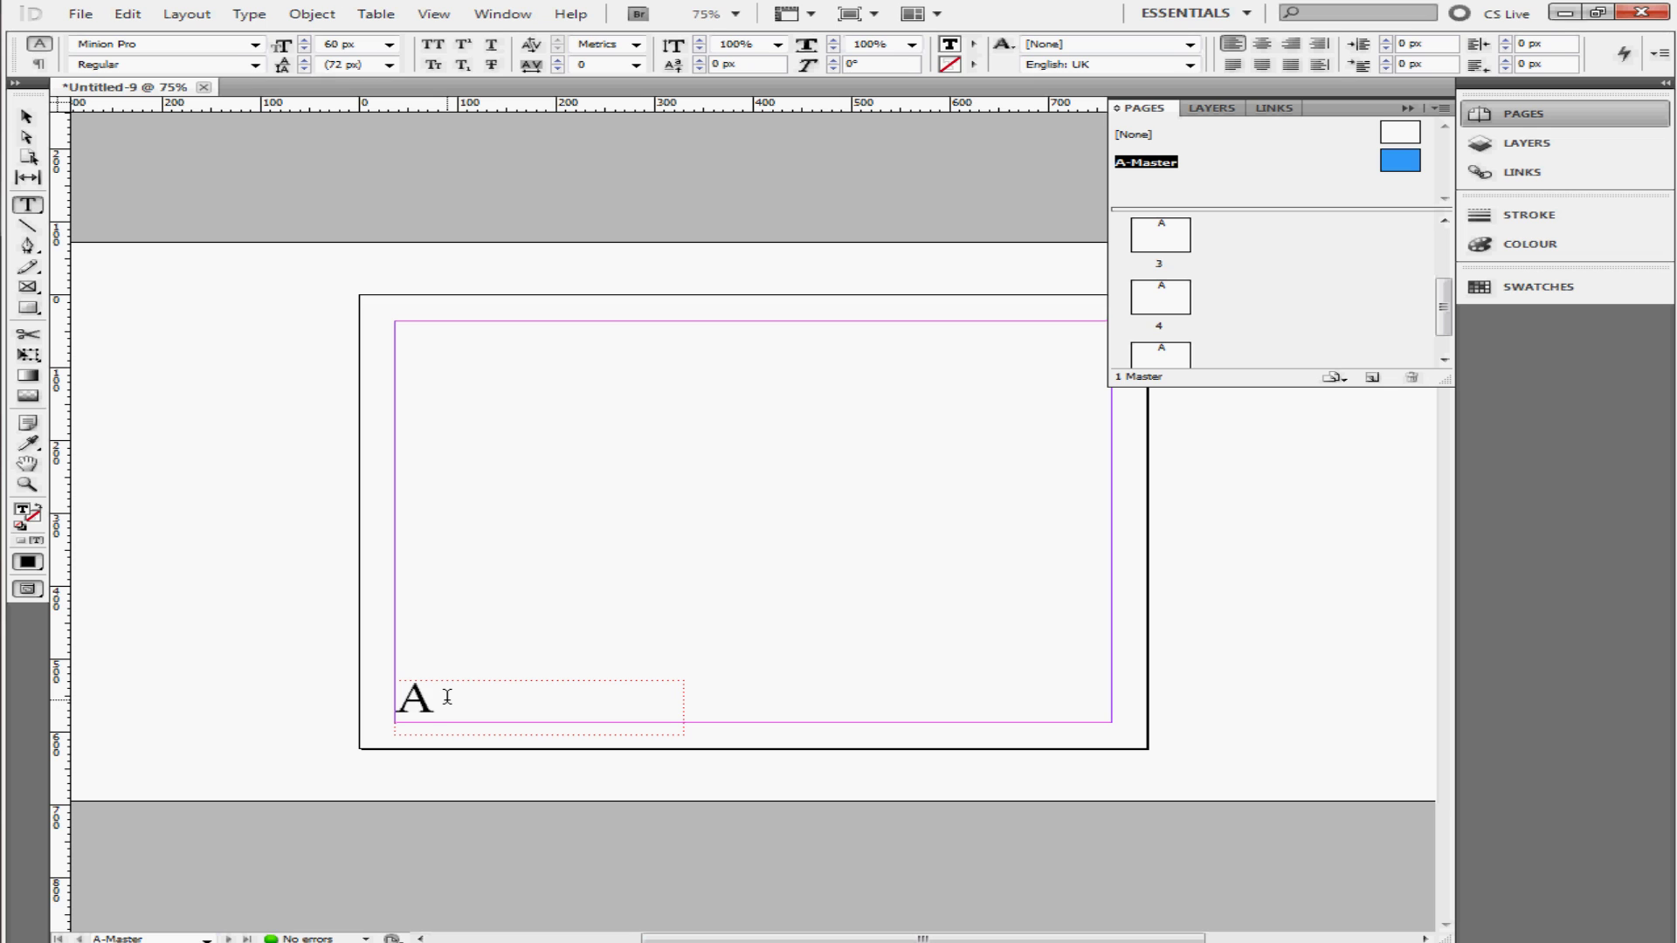
Set the page number marker in Arial Bold
drag(448, 696, 289, 699)
click(255, 44)
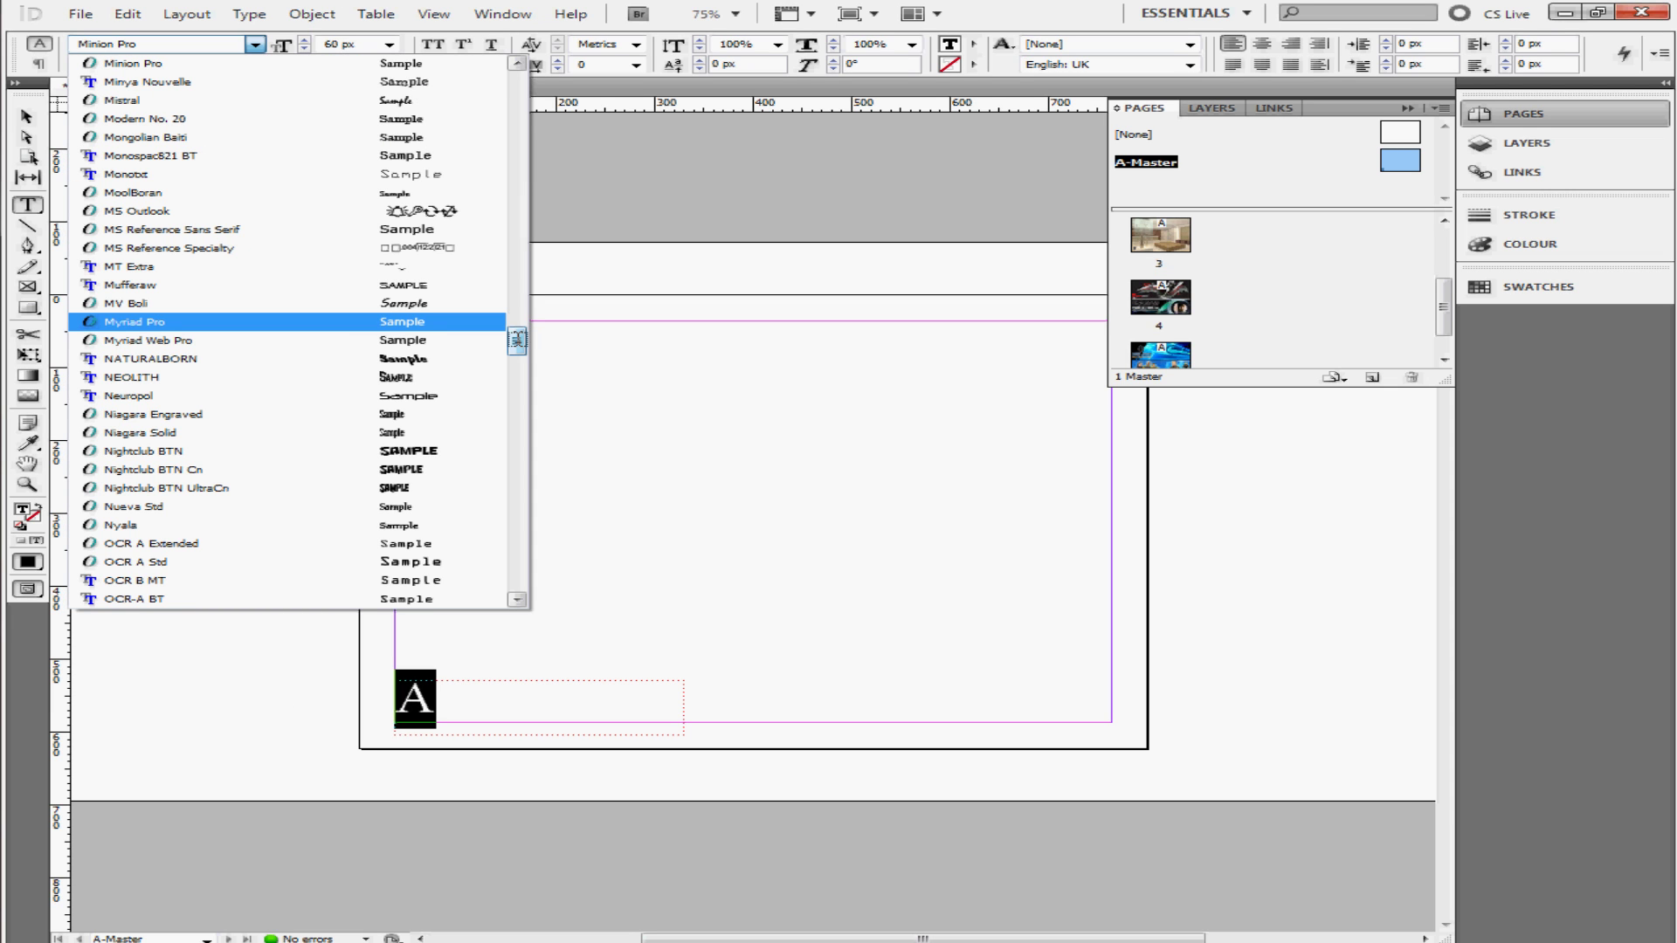
drag(517, 340, 491, 80)
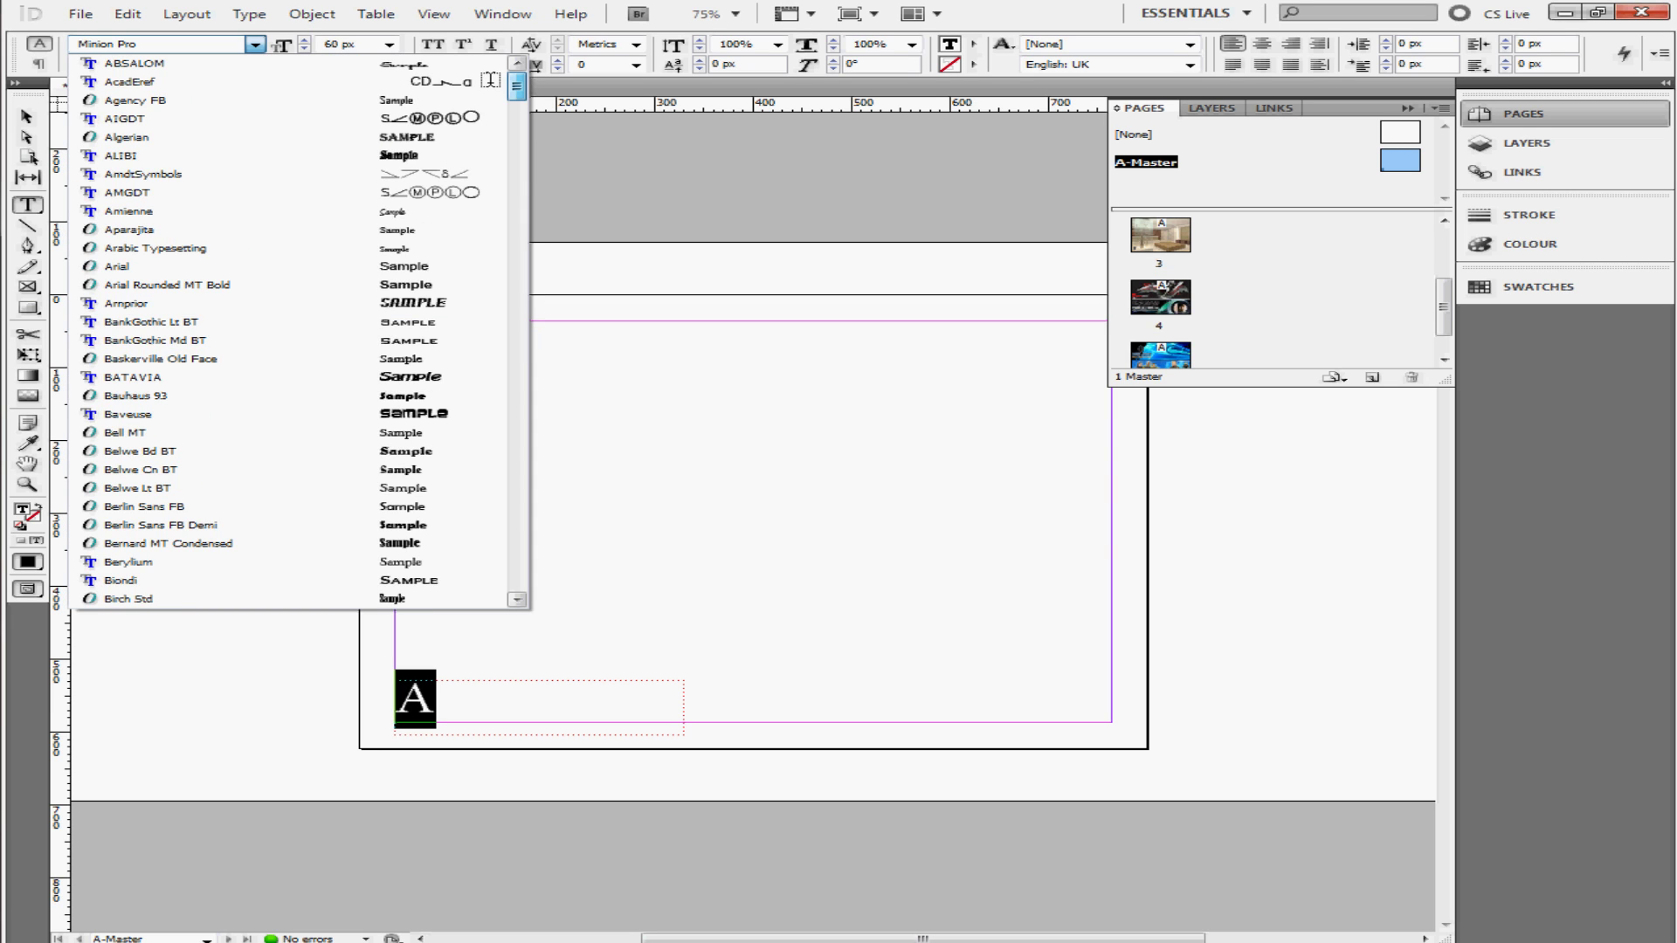
click(221, 264)
click(256, 65)
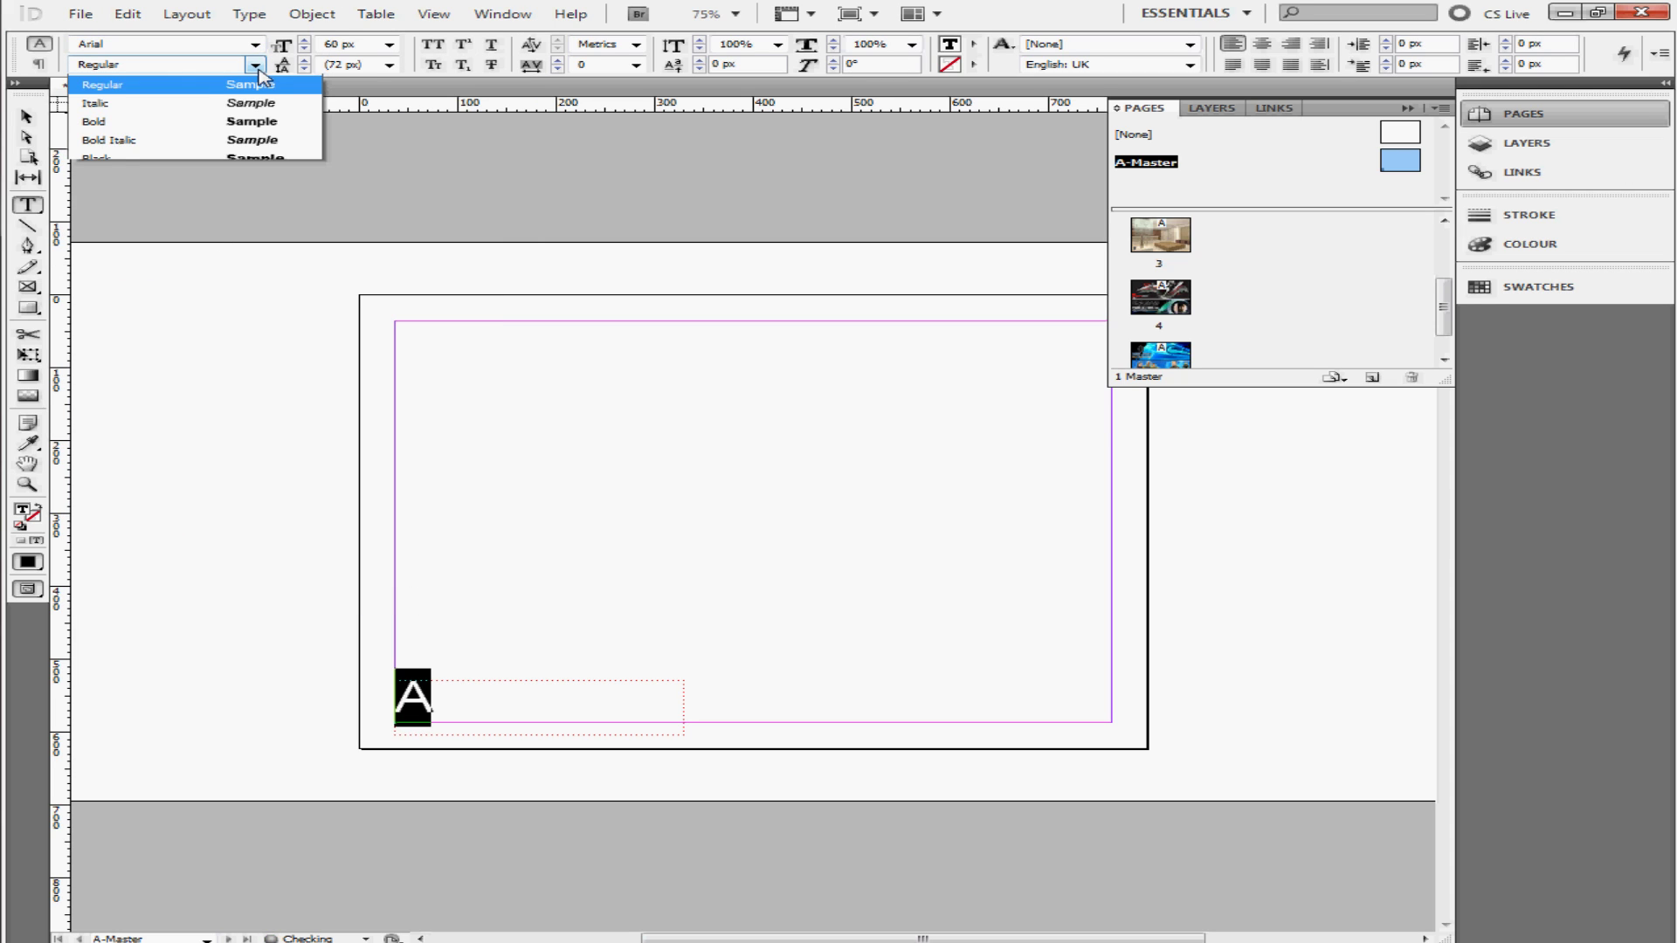
click(122, 139)
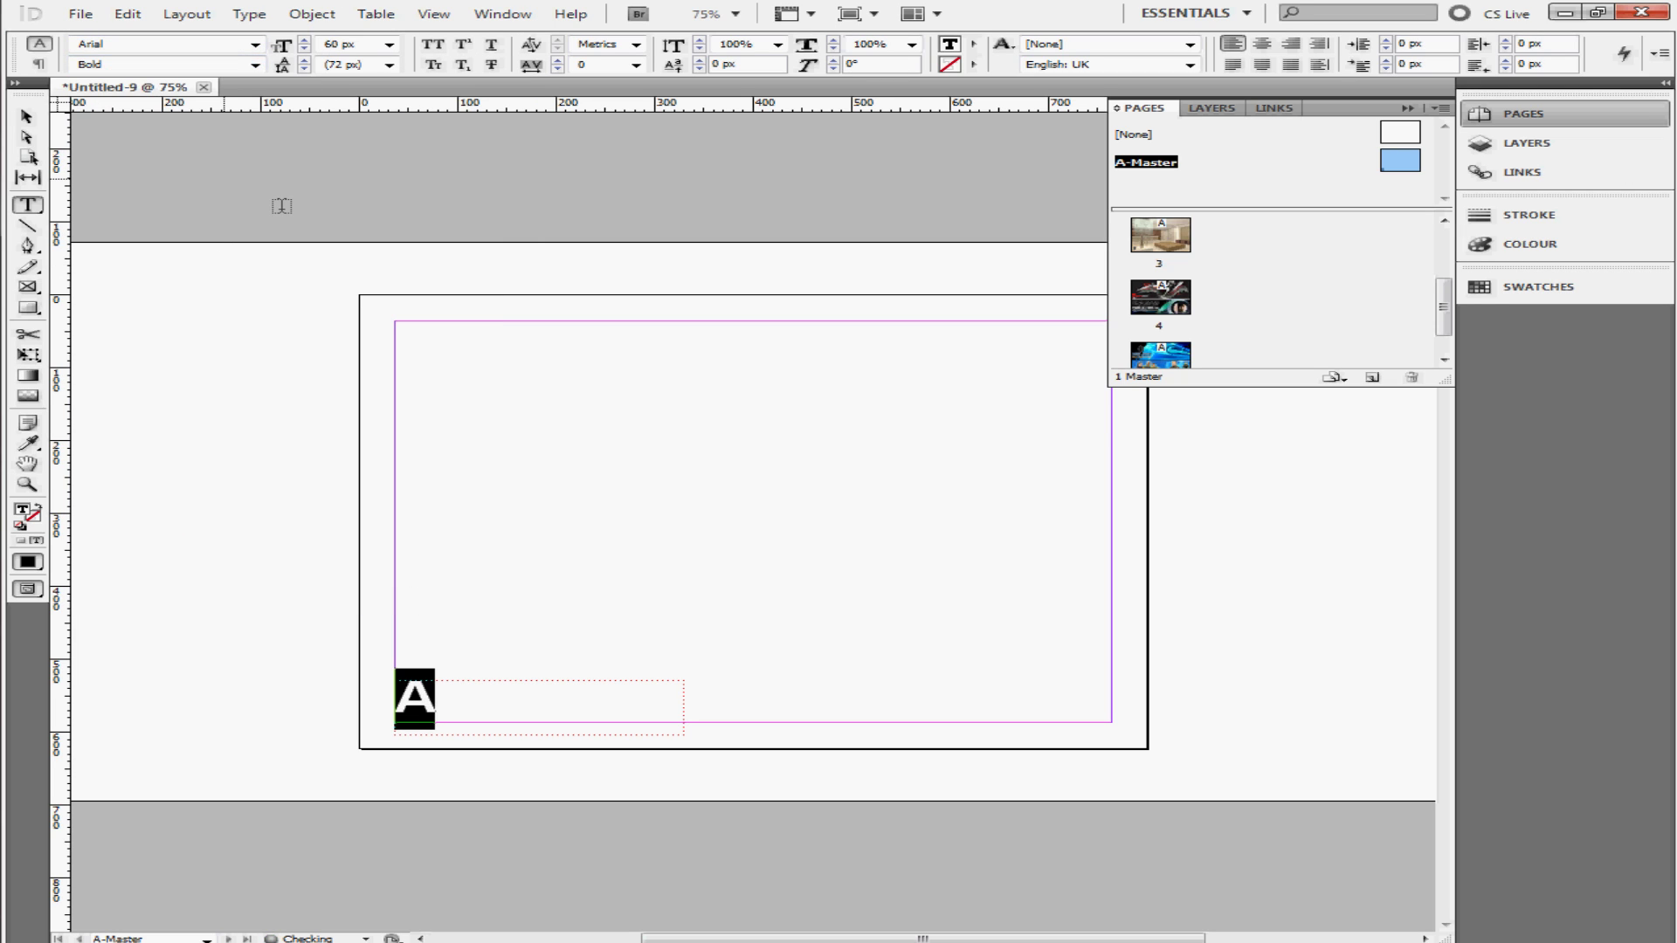
Give the page number text a 2 px stroke
click(1547, 236)
click(1204, 223)
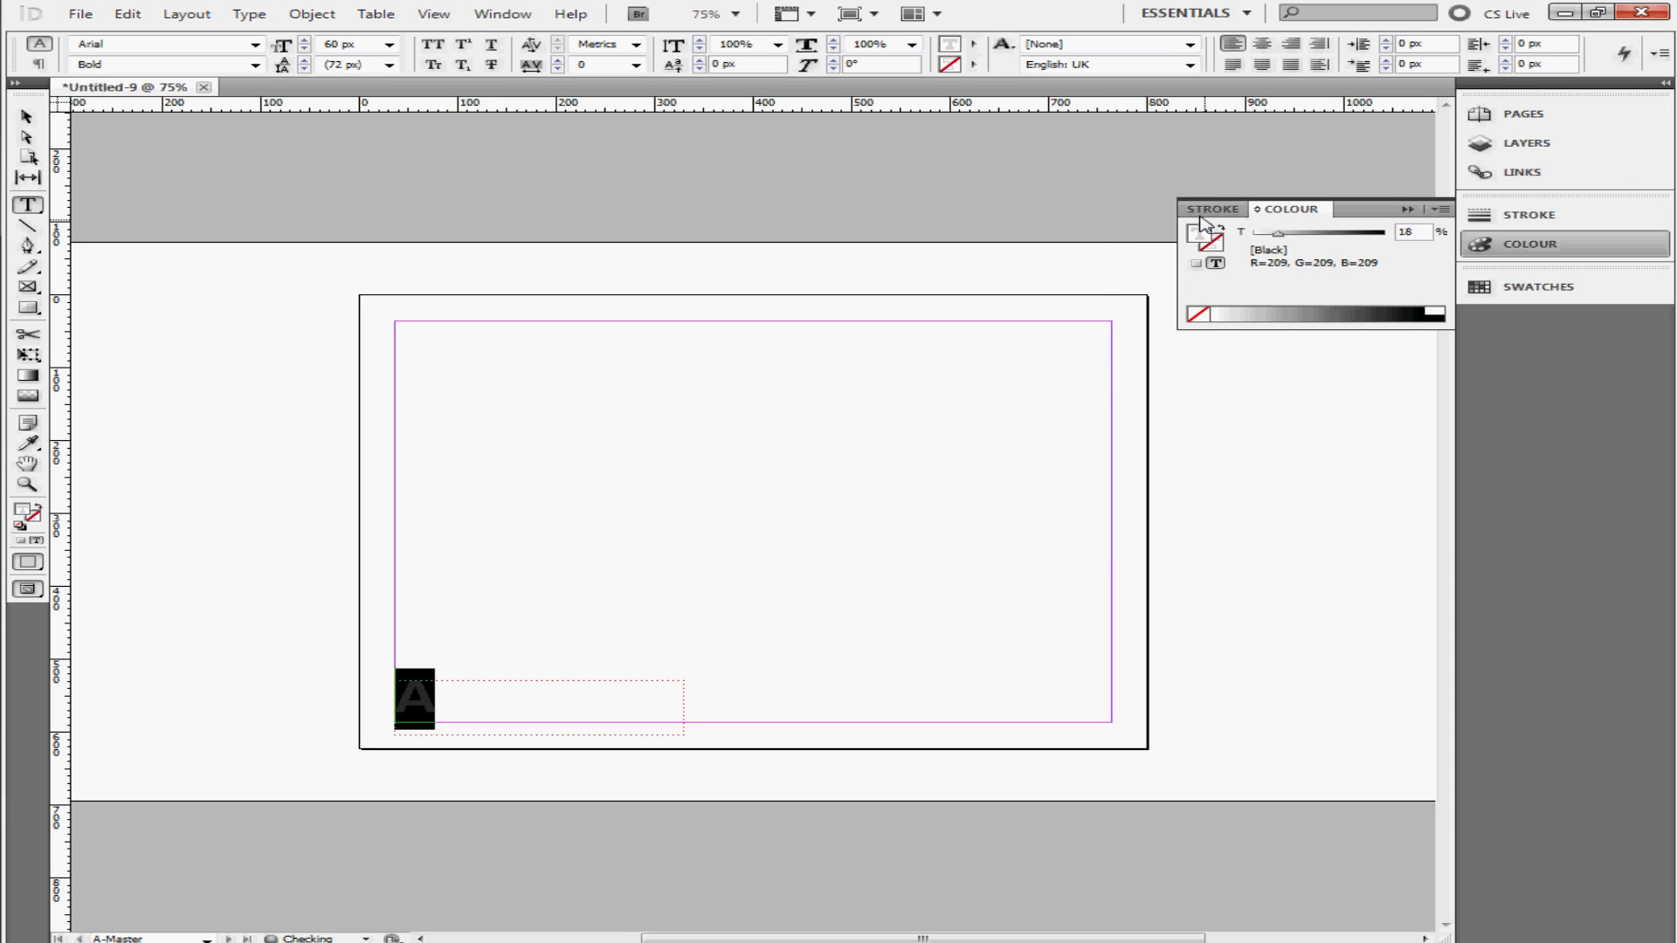
click(1211, 209)
click(1333, 235)
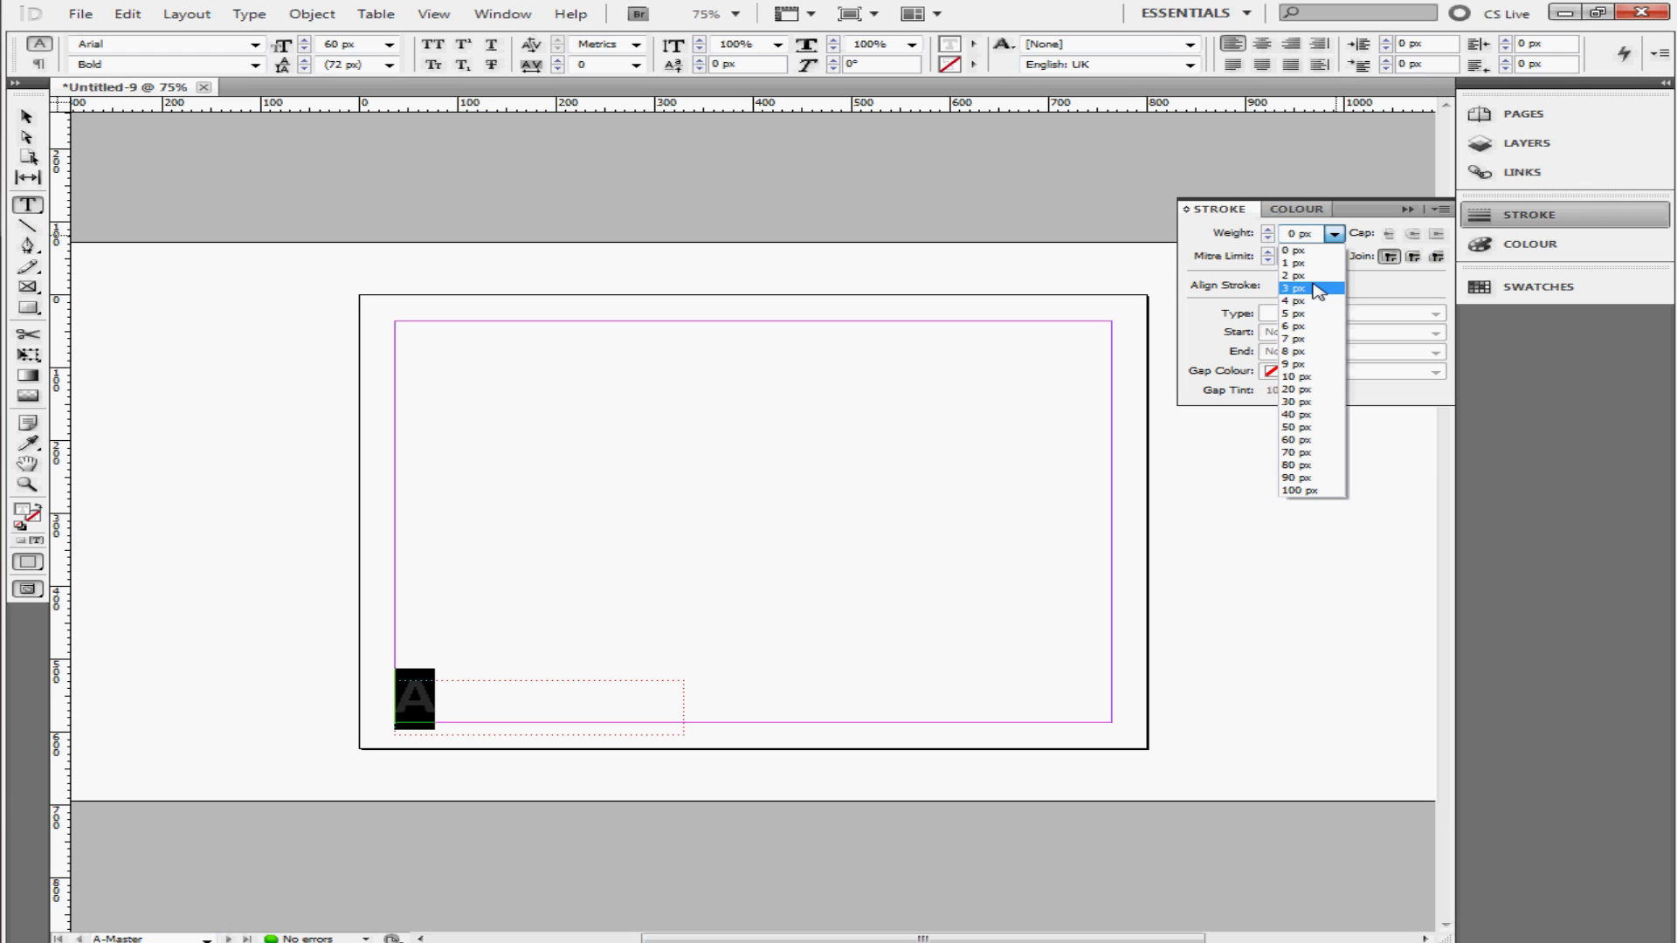
click(1292, 283)
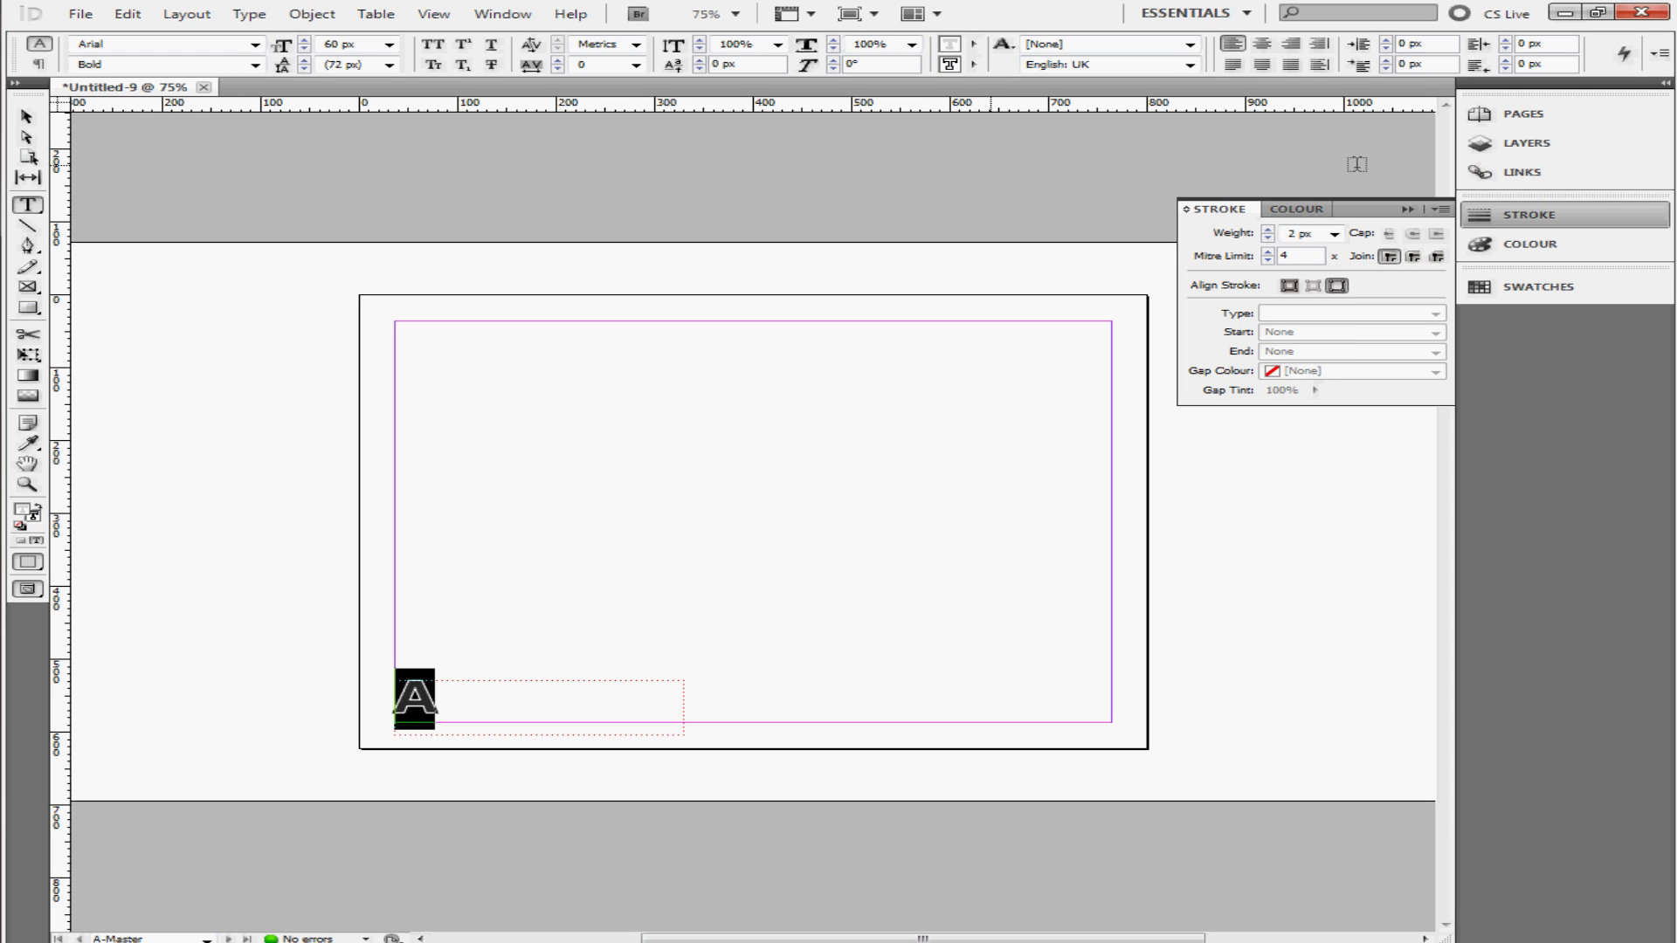
key(F12)
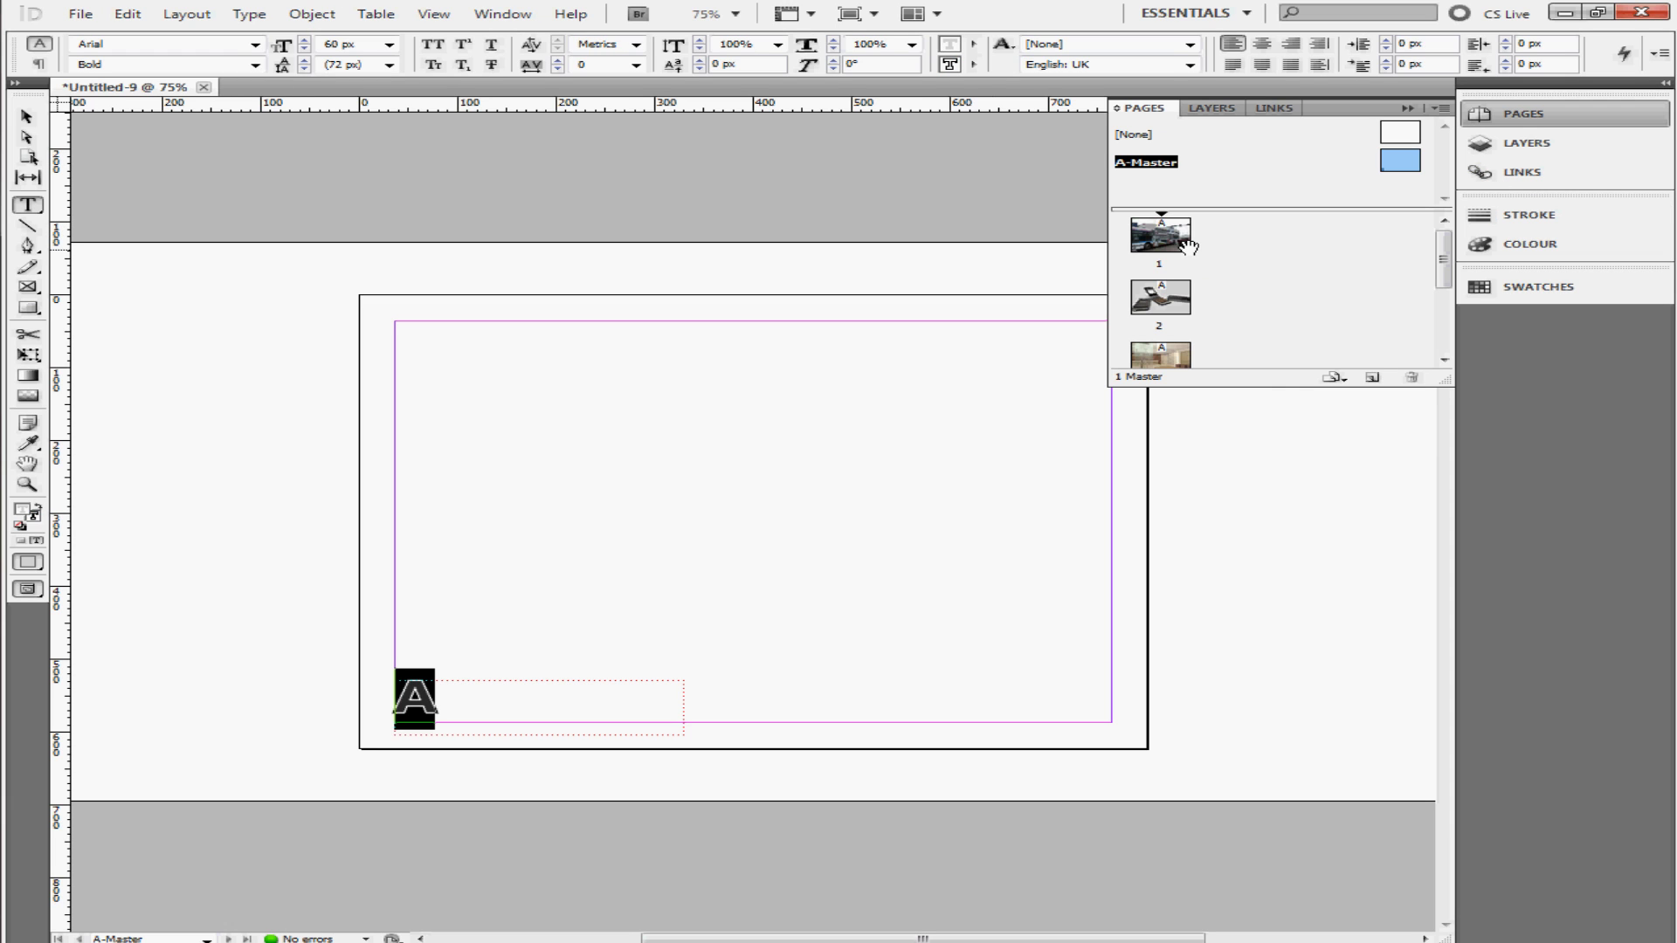
double_click(1187, 244)
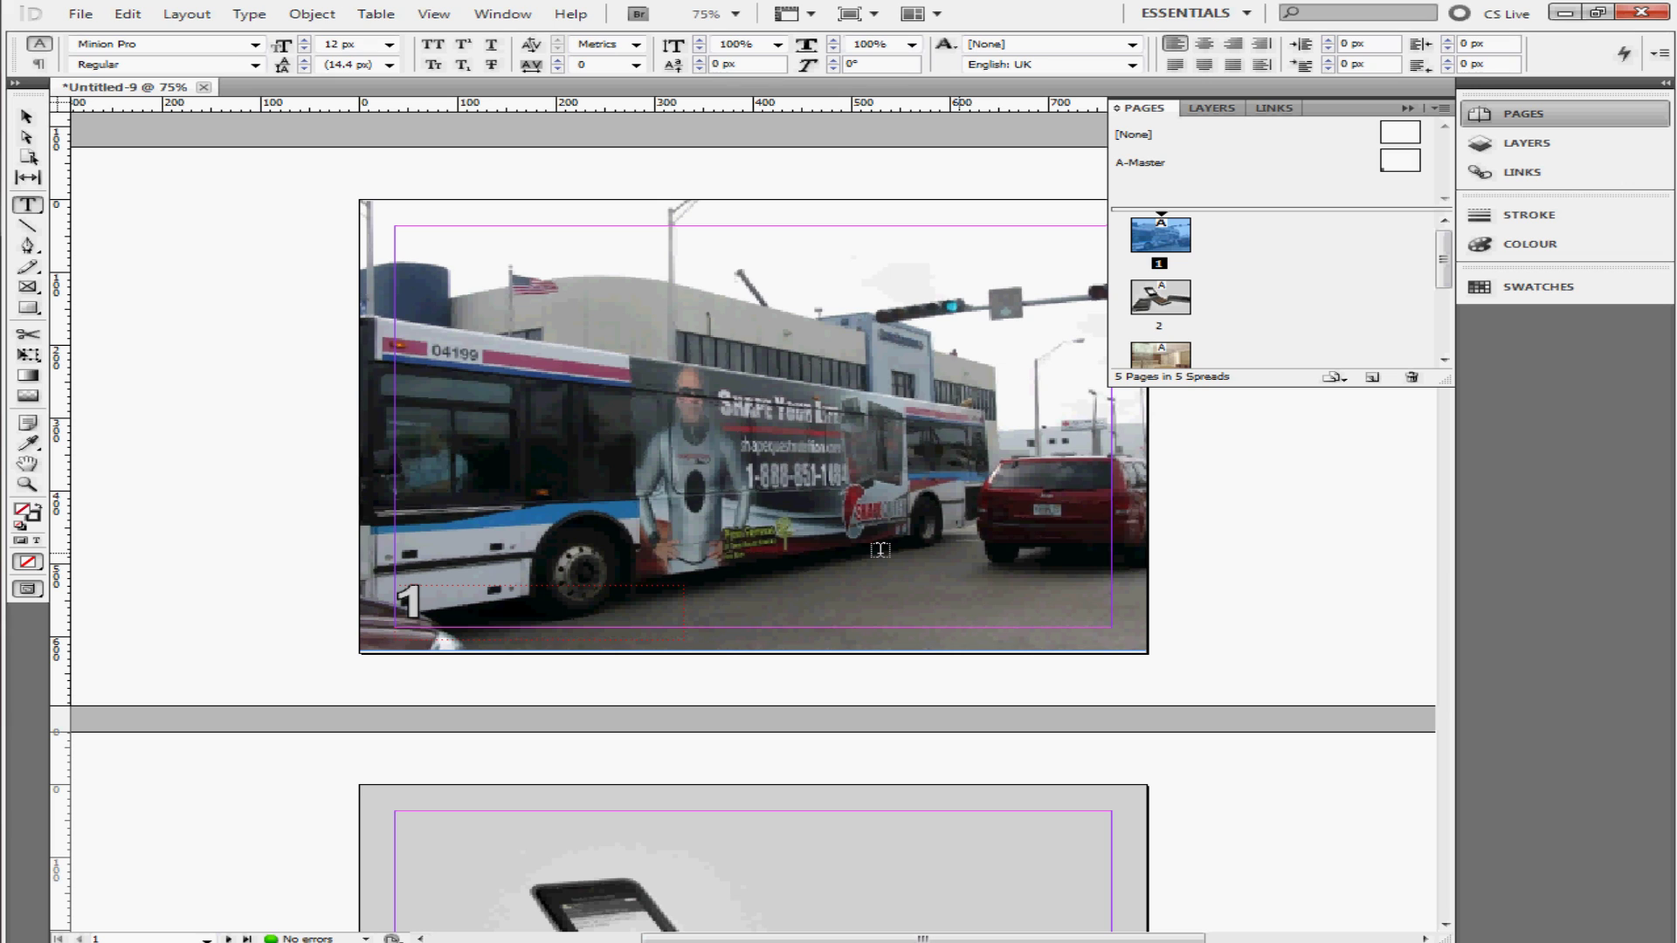
scroll(786, 550, down, 2)
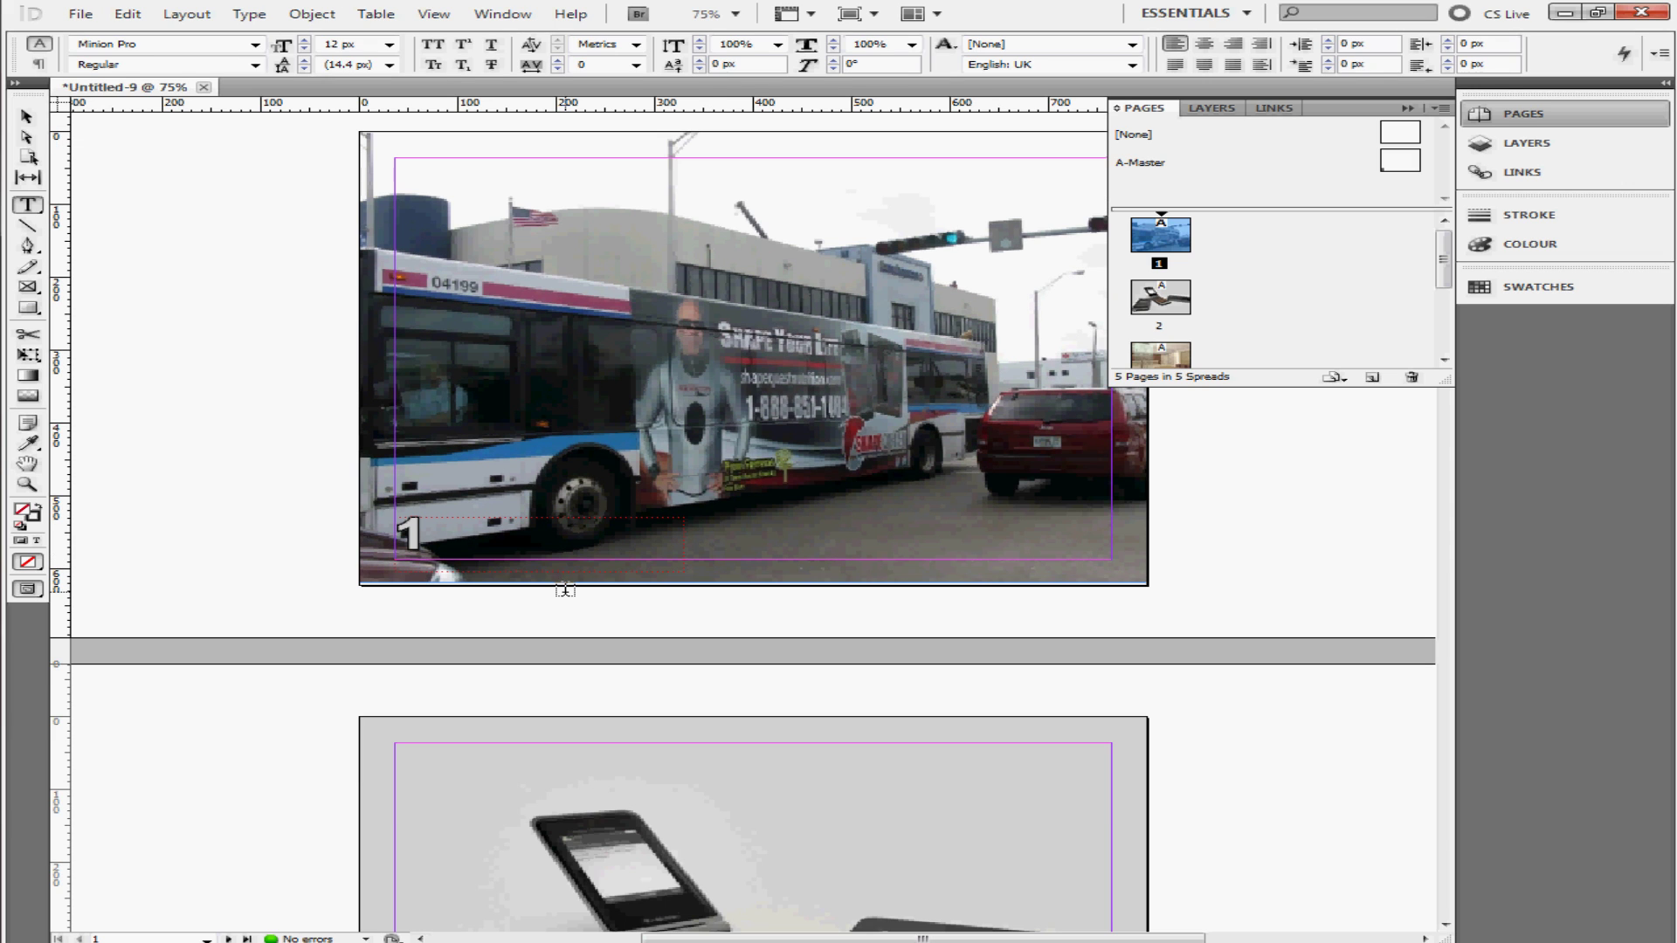
scroll(754, 550, up, 2)
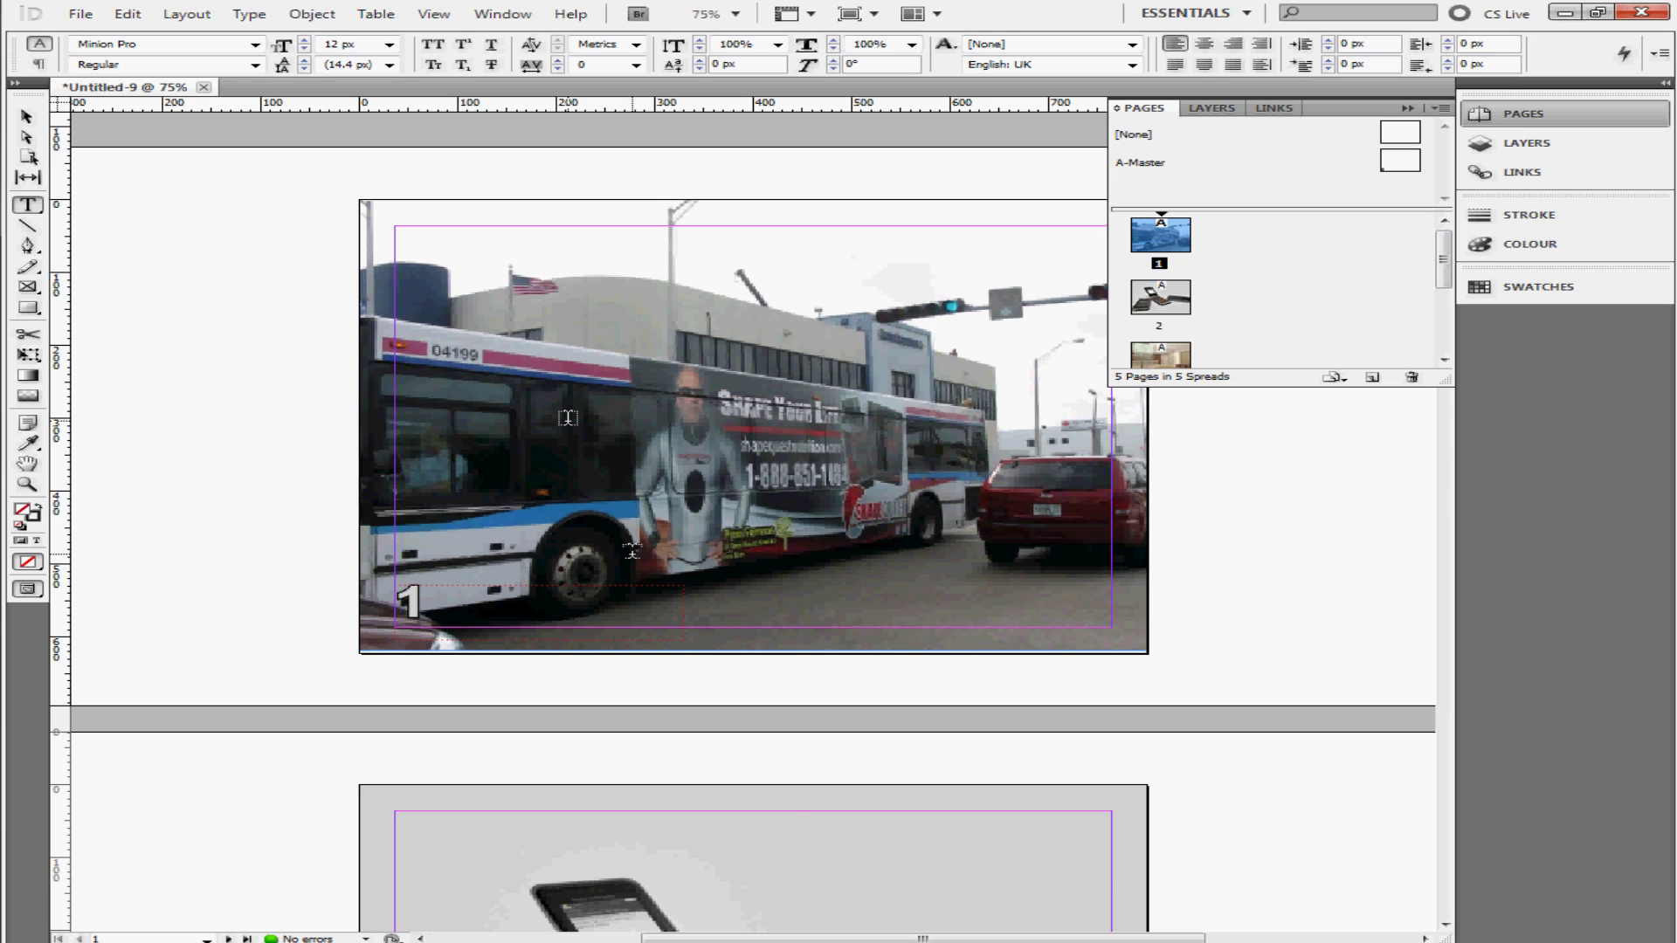
scroll(631, 550, down, 10)
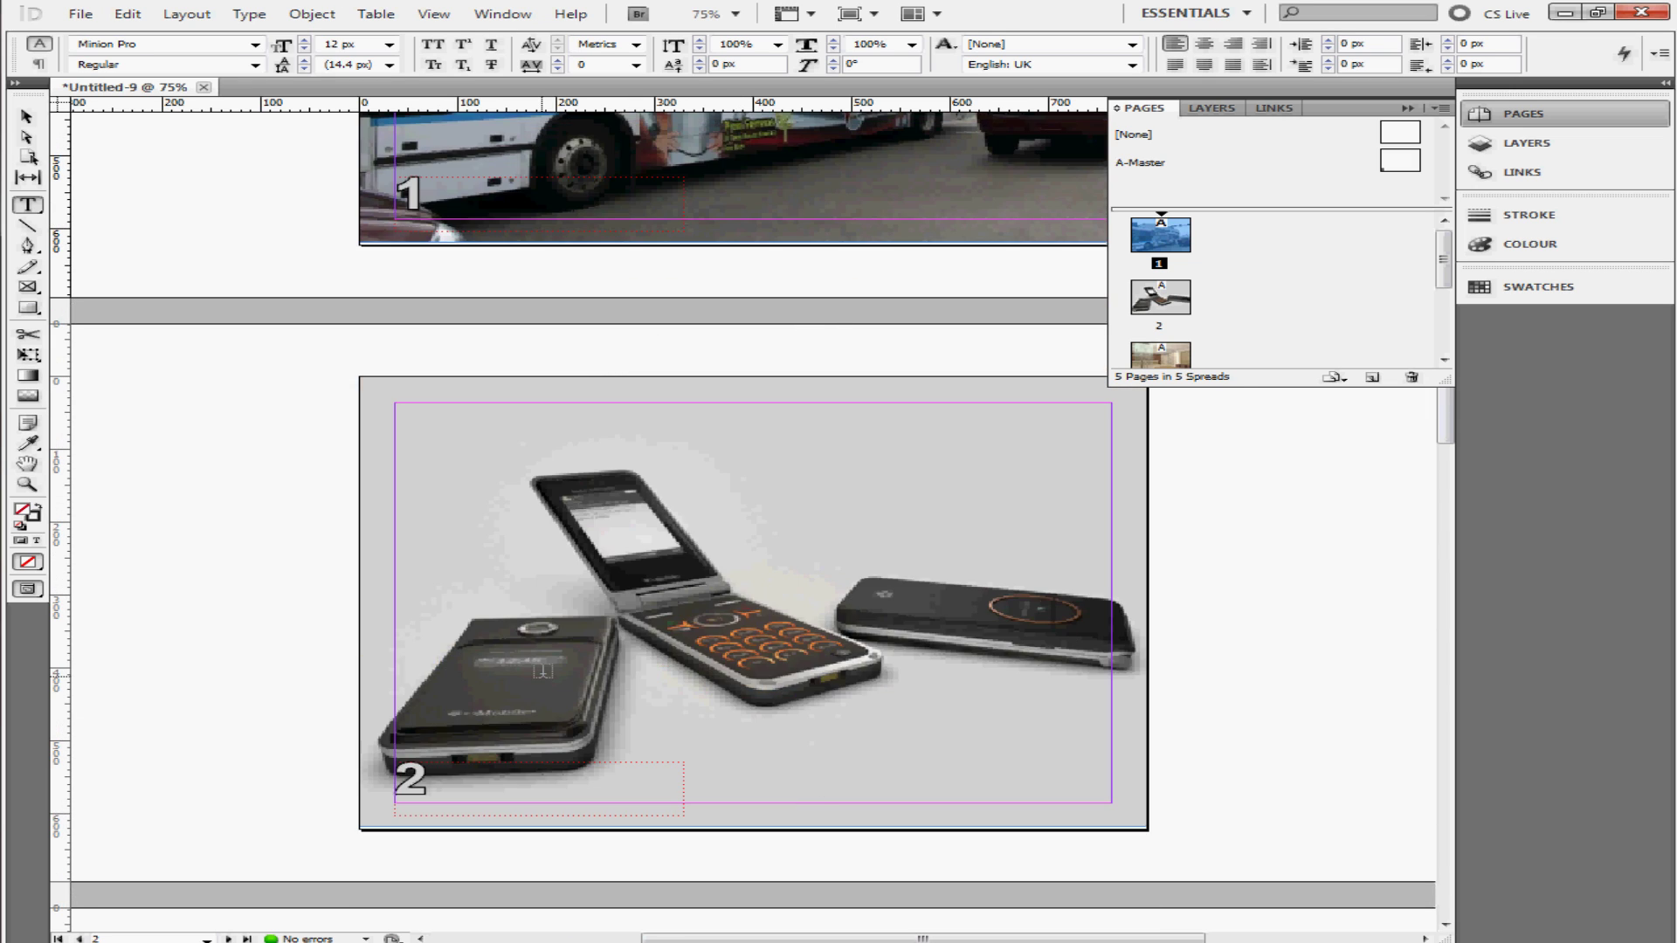
scroll(542, 671, down, 20)
scroll(438, 542, down, 20)
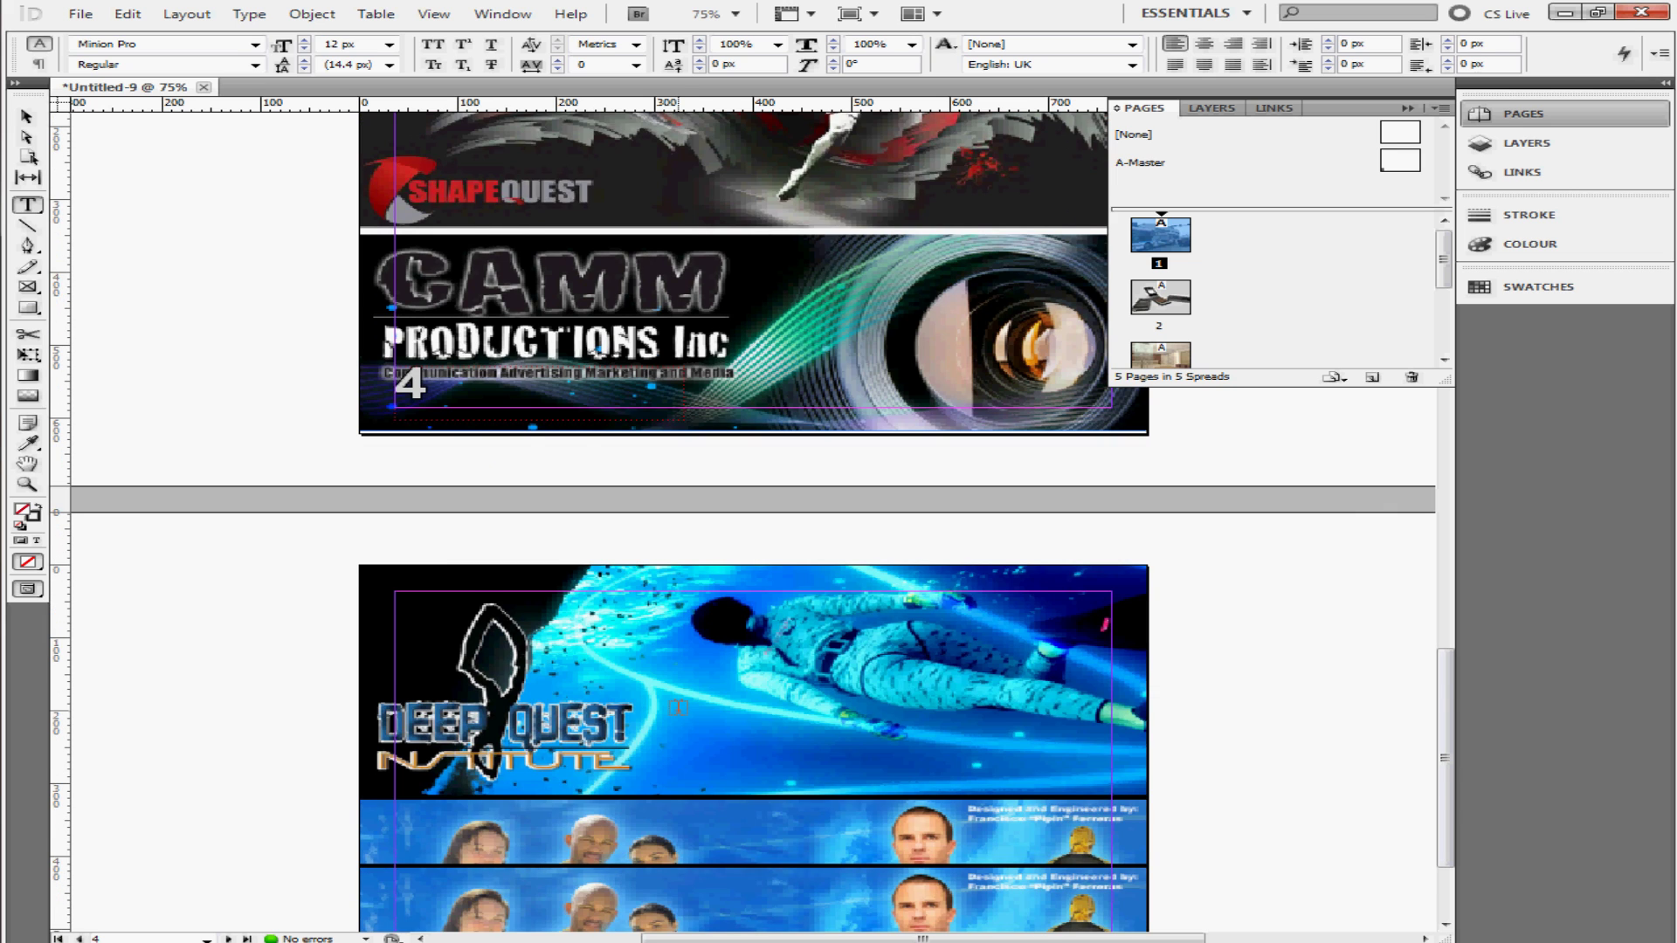
scroll(661, 695, up, 20)
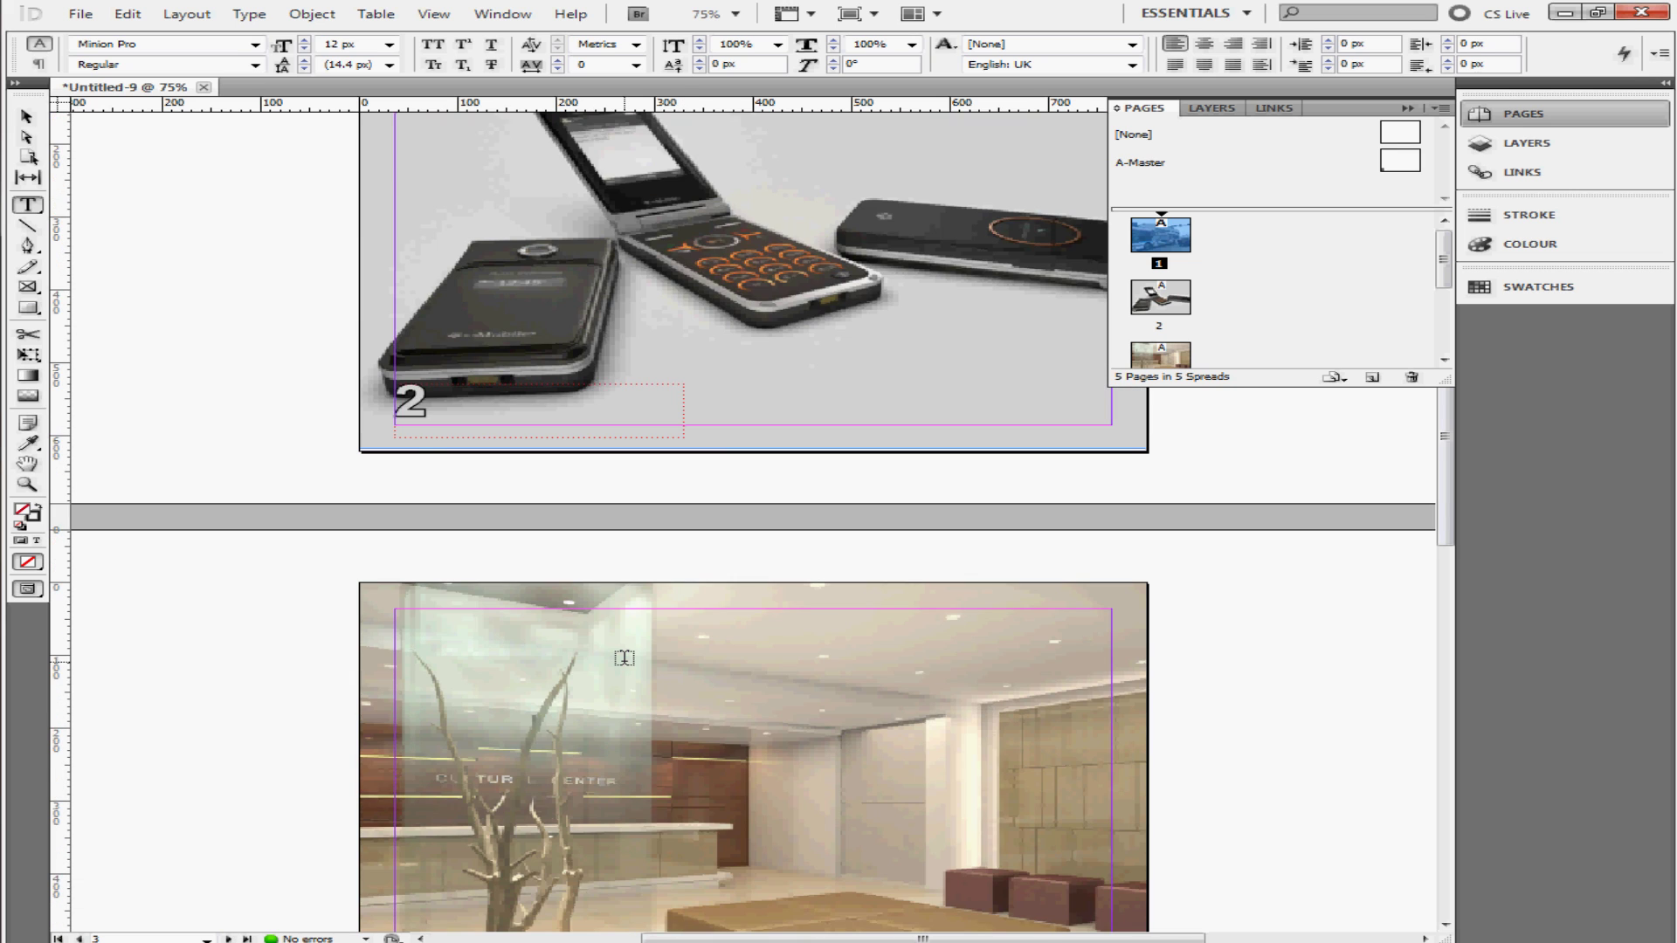
scroll(655, 568, up, 15)
scroll(690, 483, up, 5)
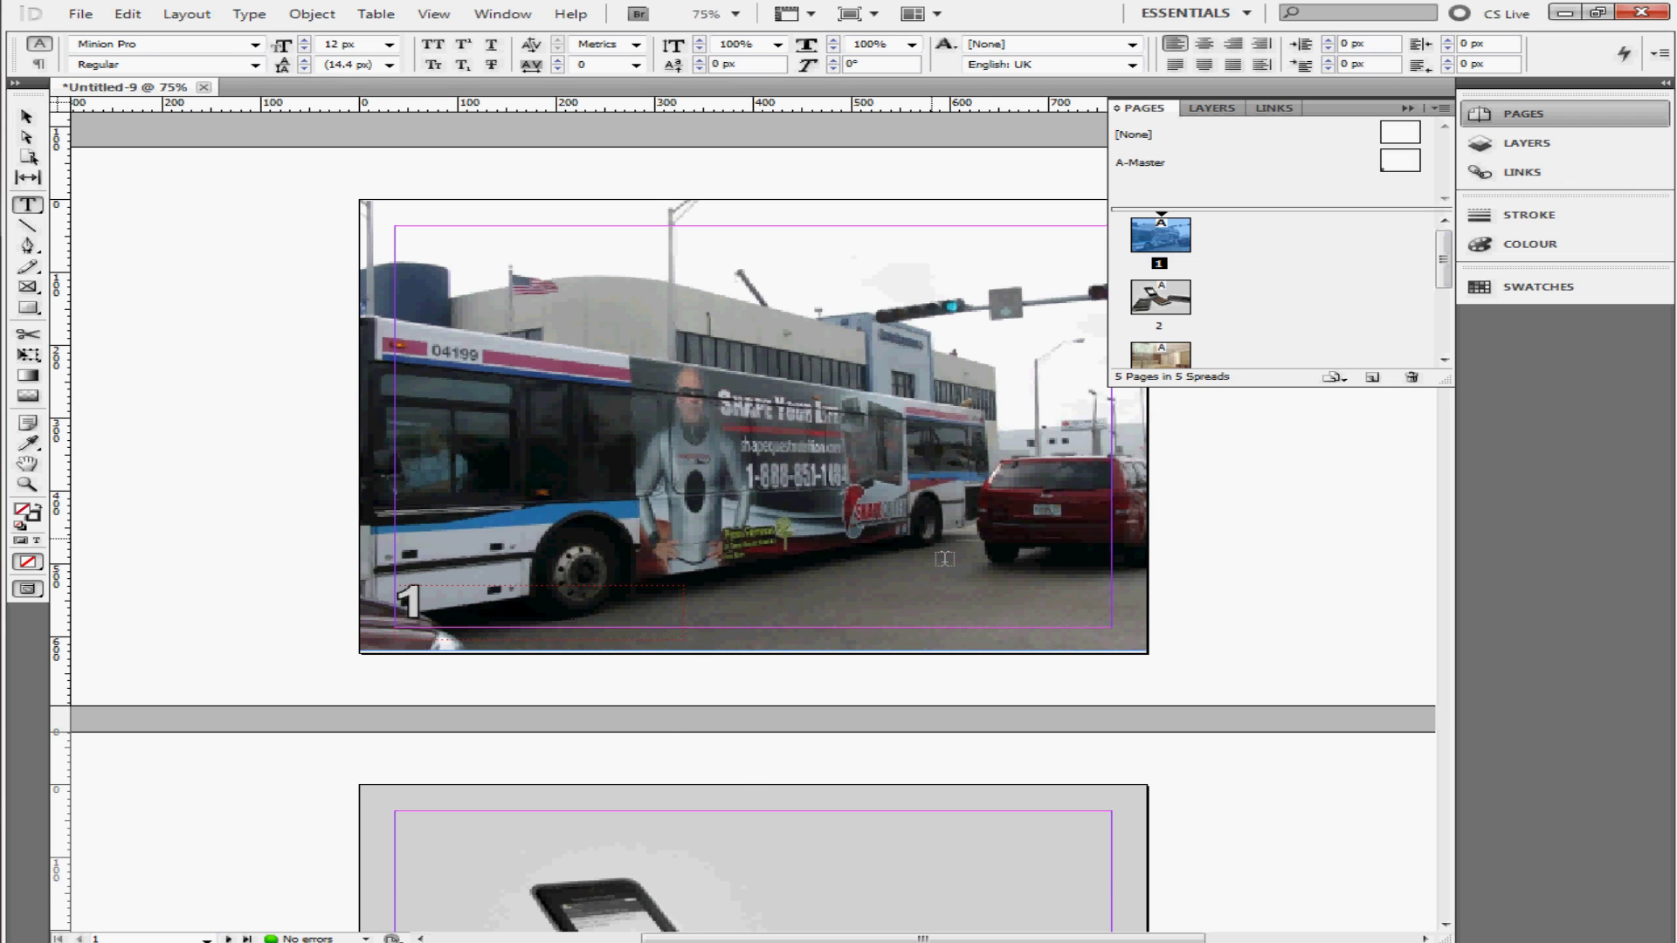
scroll(945, 559, down, 4)
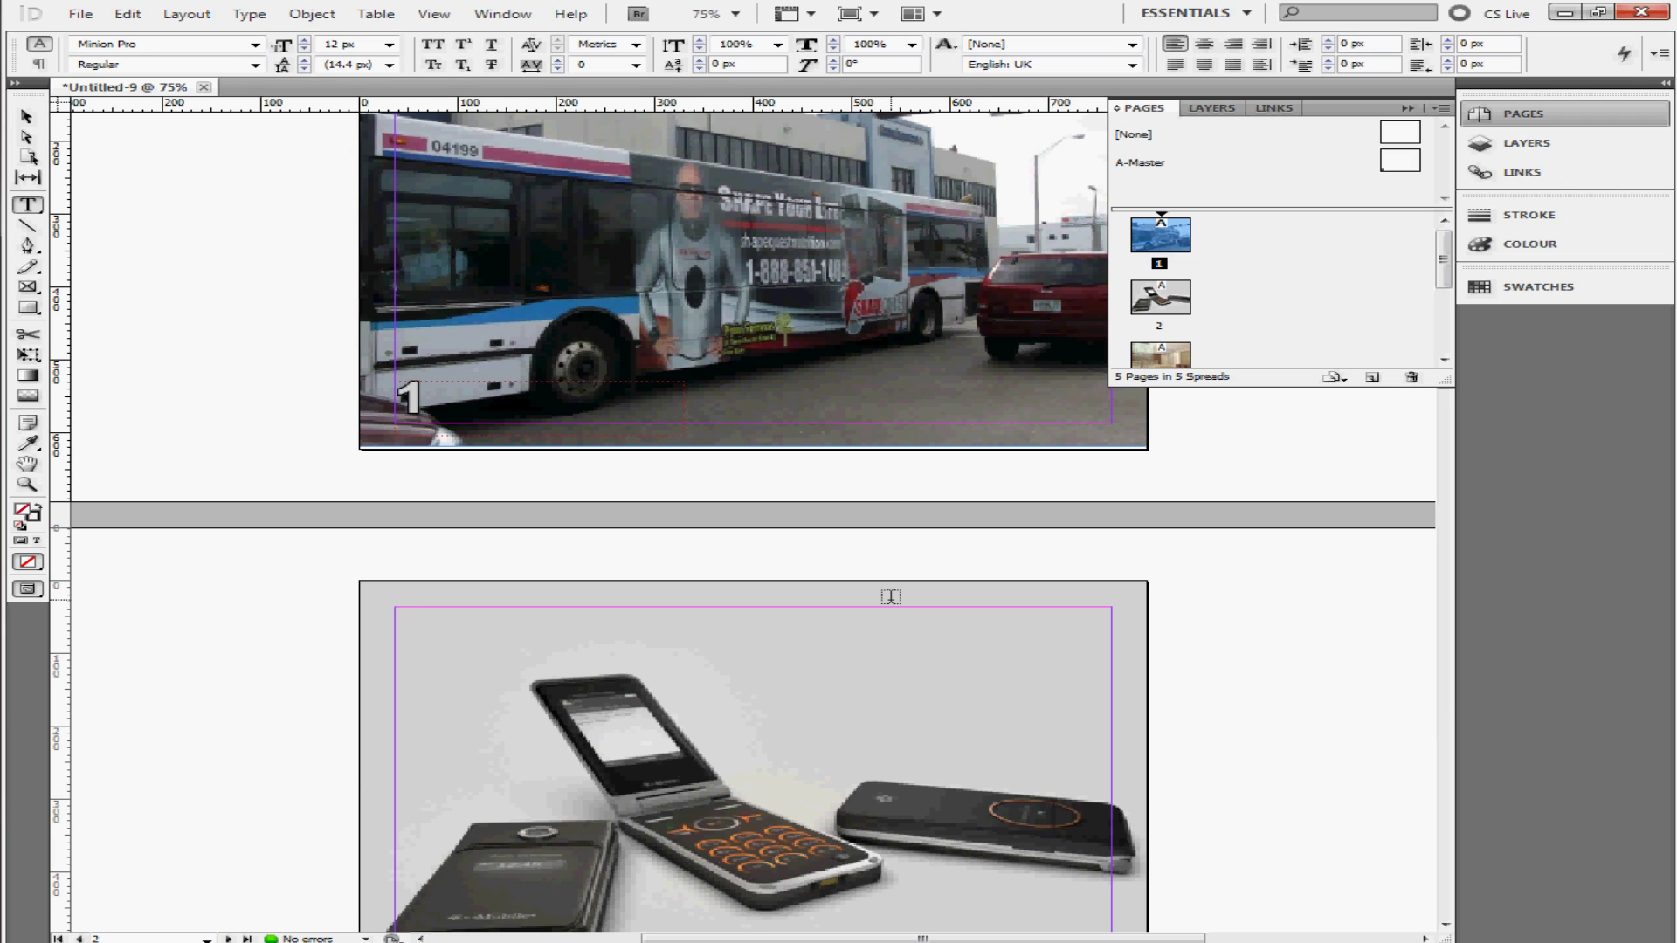
scroll(922, 600, down, 10)
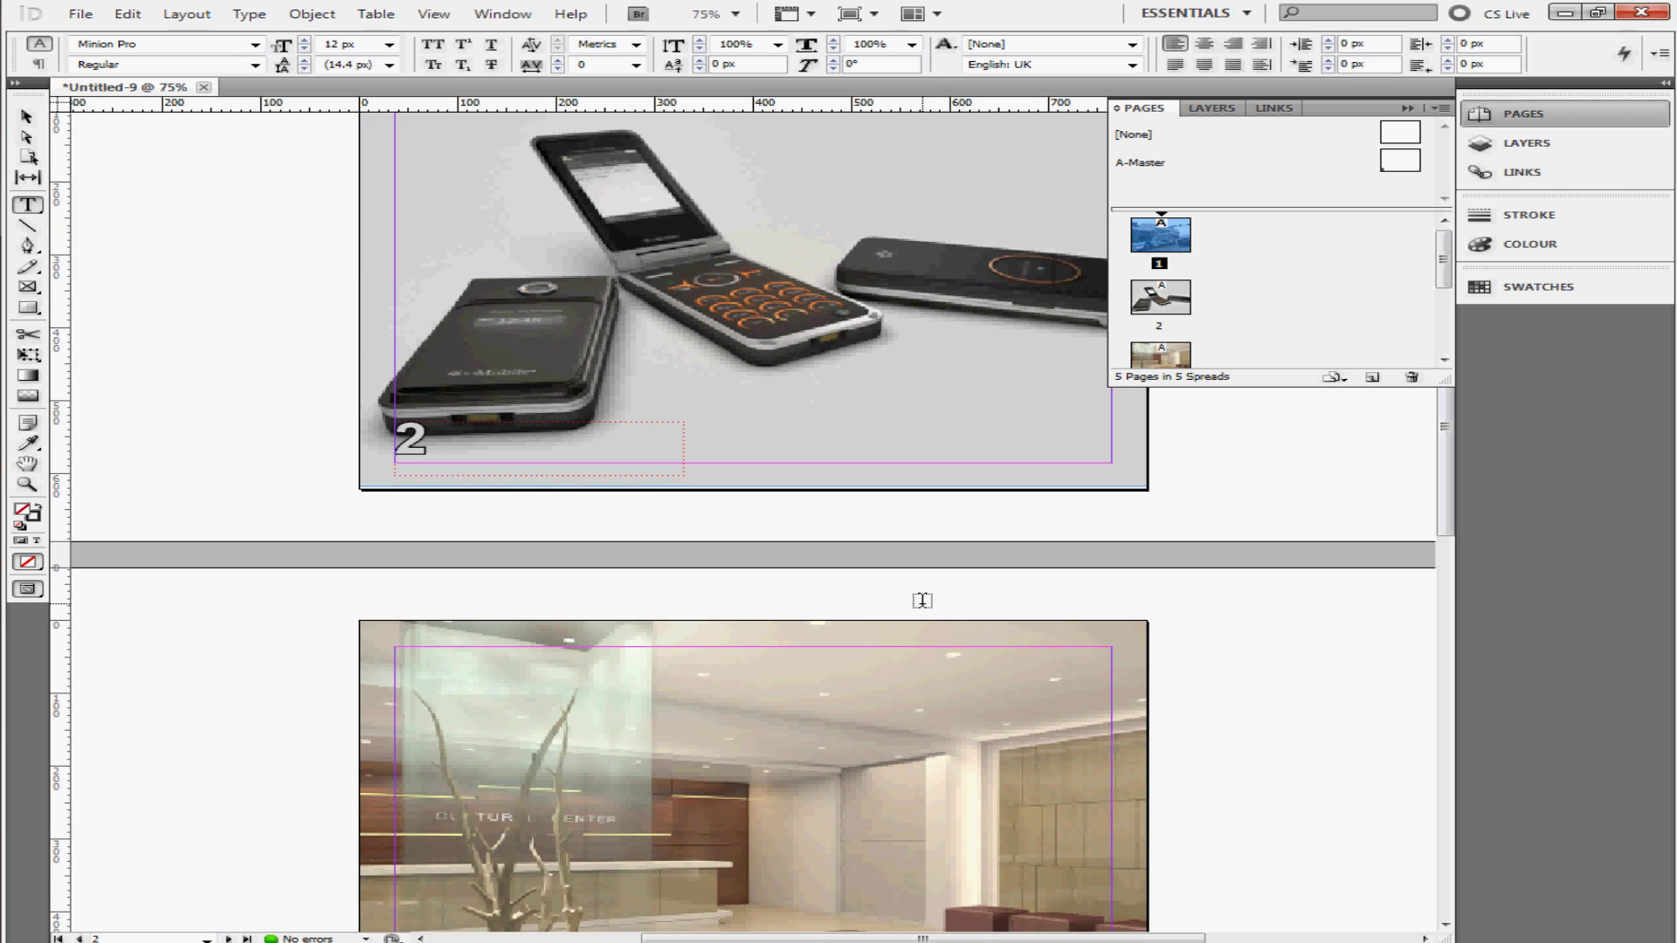
scroll(923, 600, down, 4)
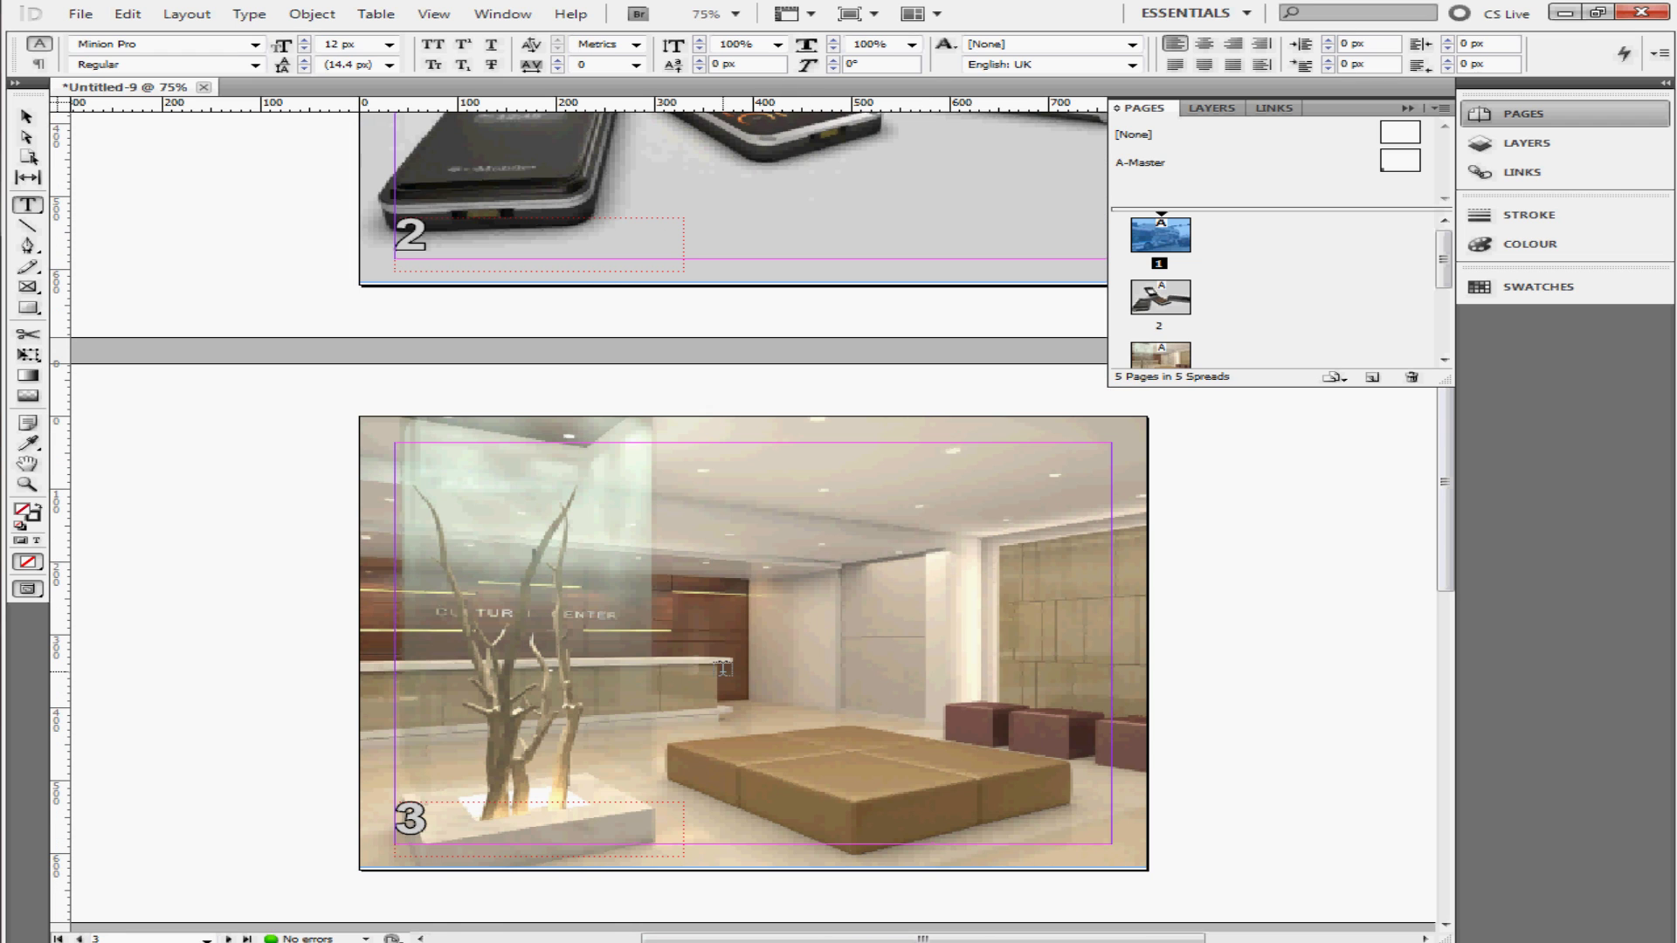
scroll(751, 638, up, 12)
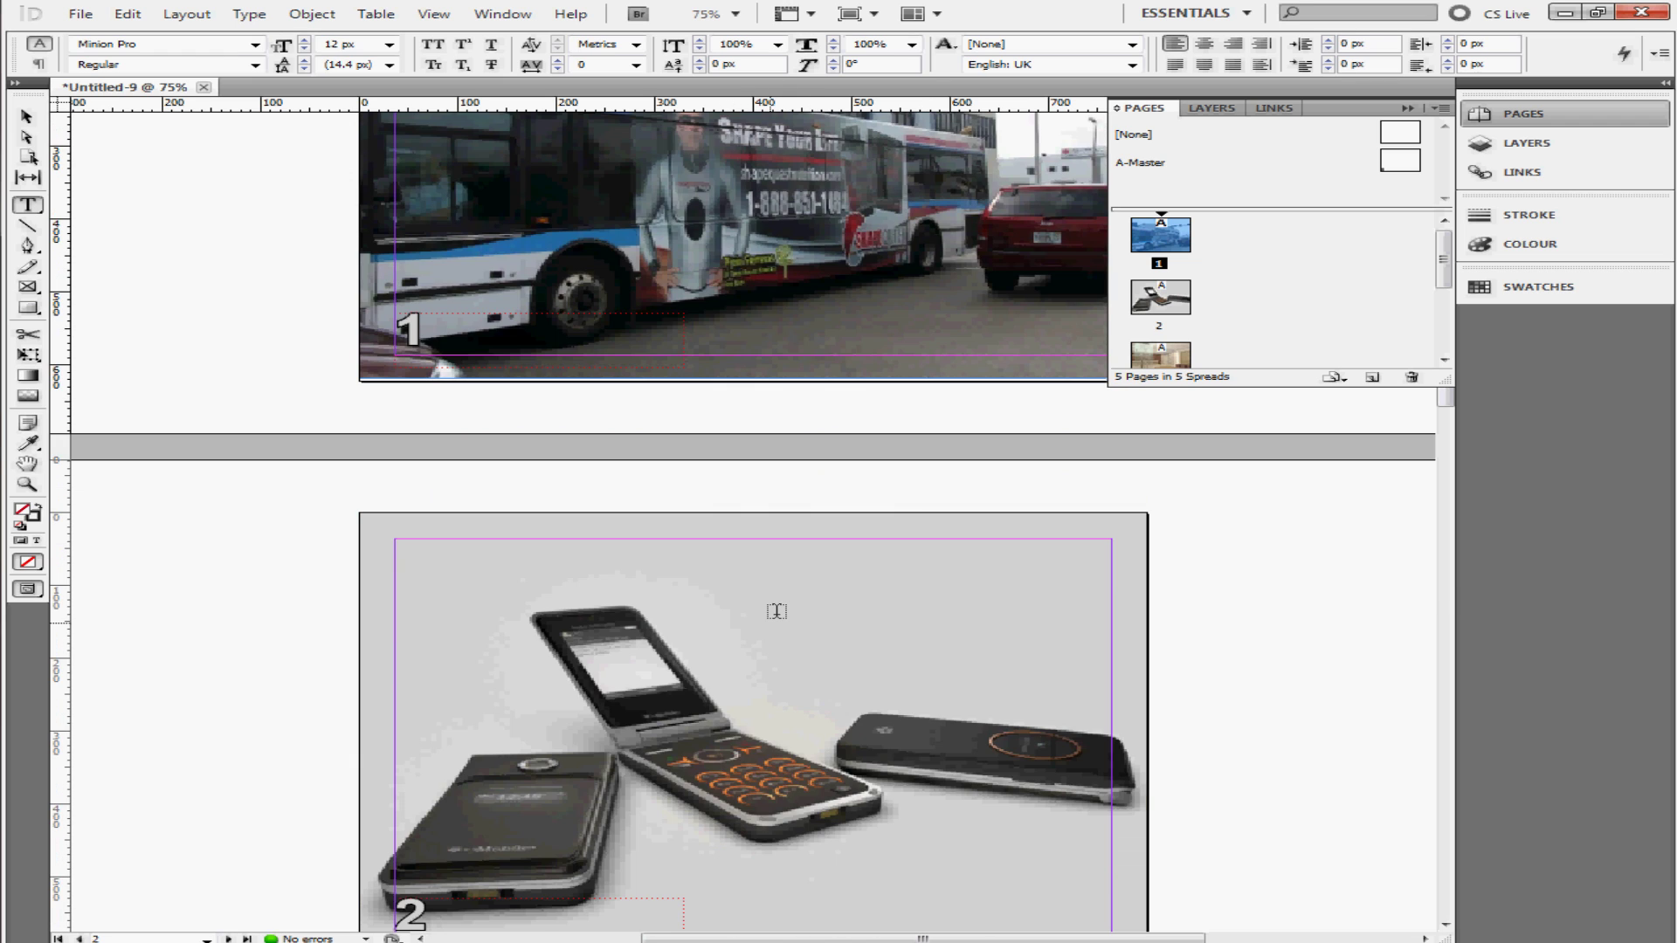
scroll(776, 612, up, 5)
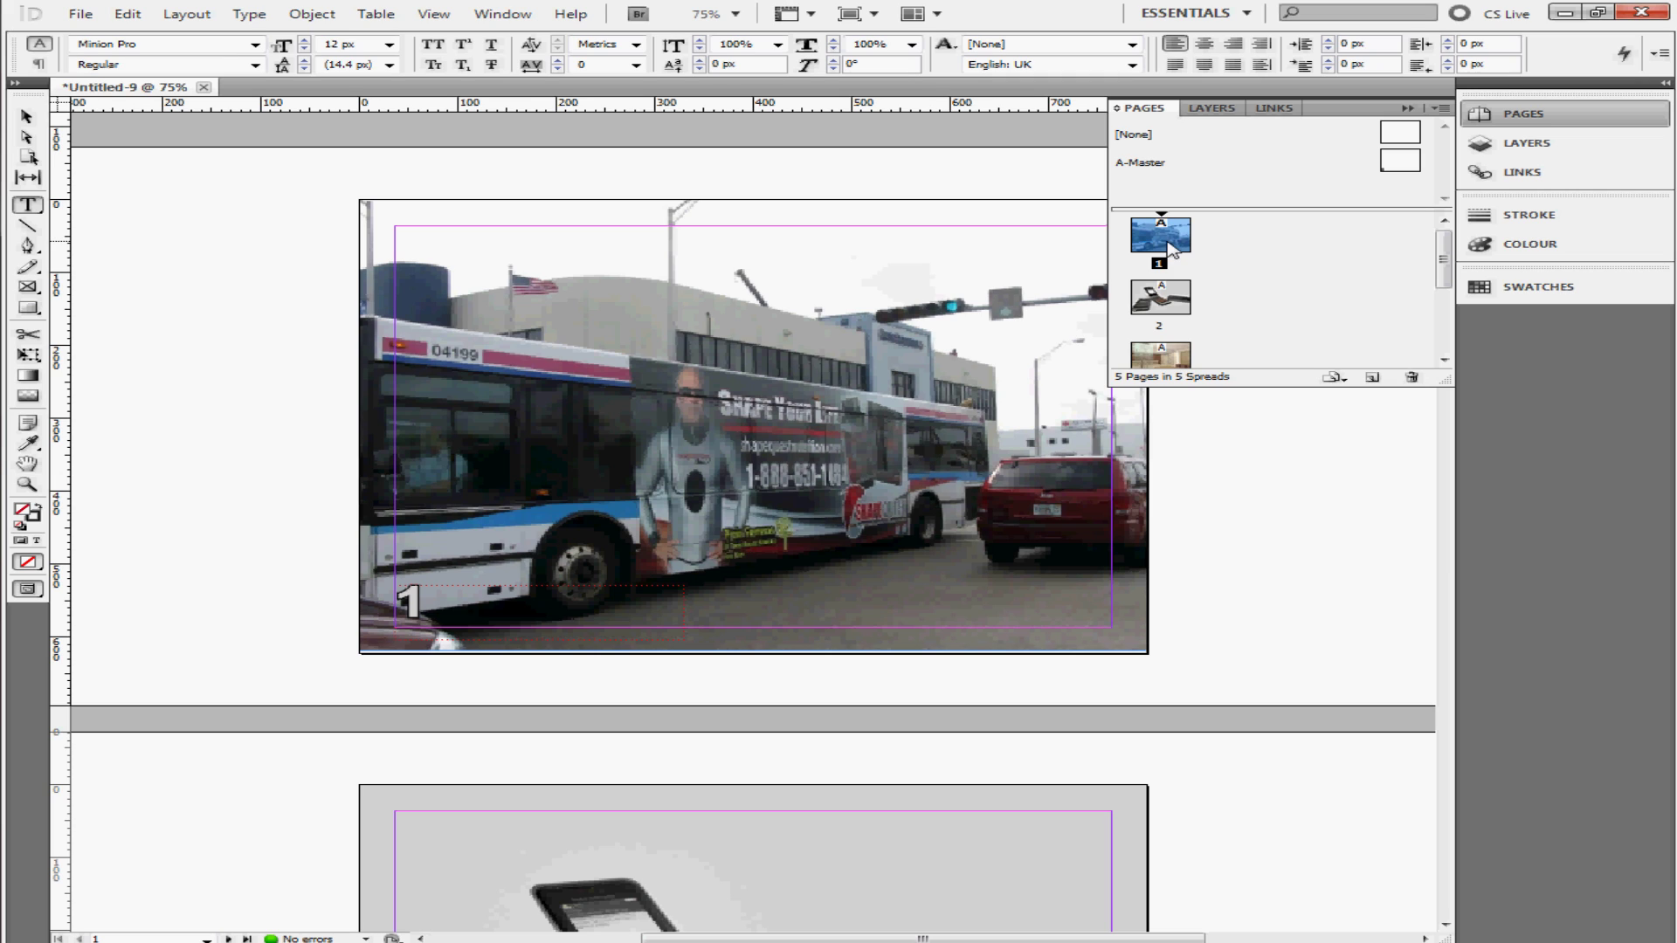
Select pages 3, 4 and 5 in the Pages panel and bring up their options
shift+click(1168, 304)
click(1352, 279)
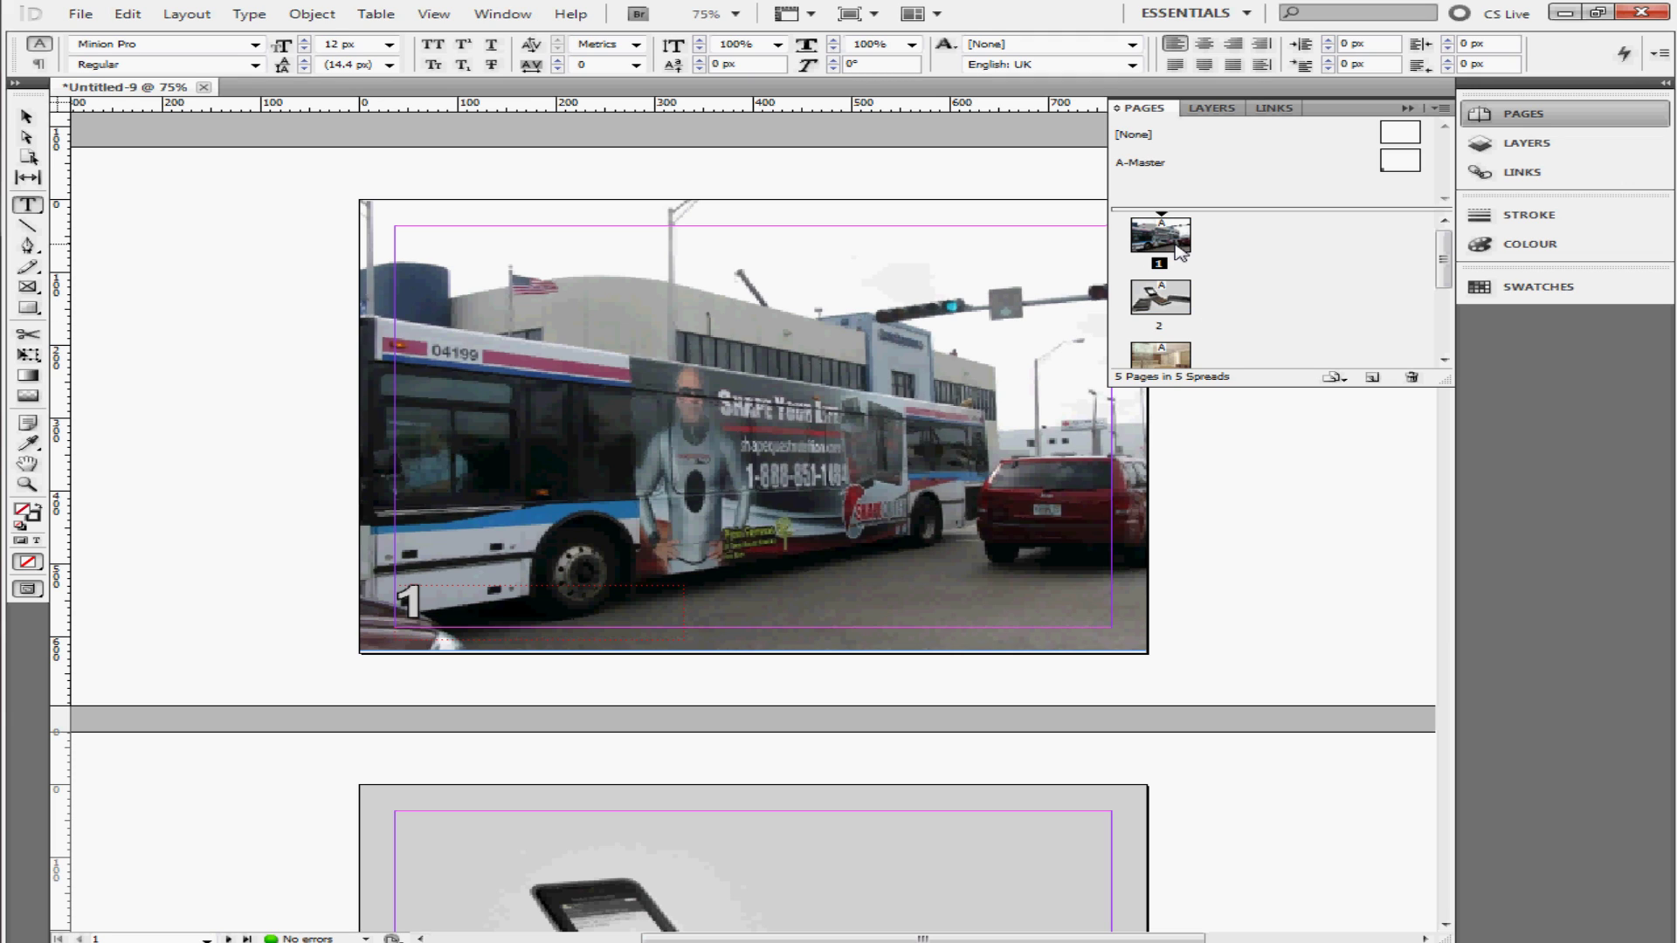
scroll(1262, 315, down, 3)
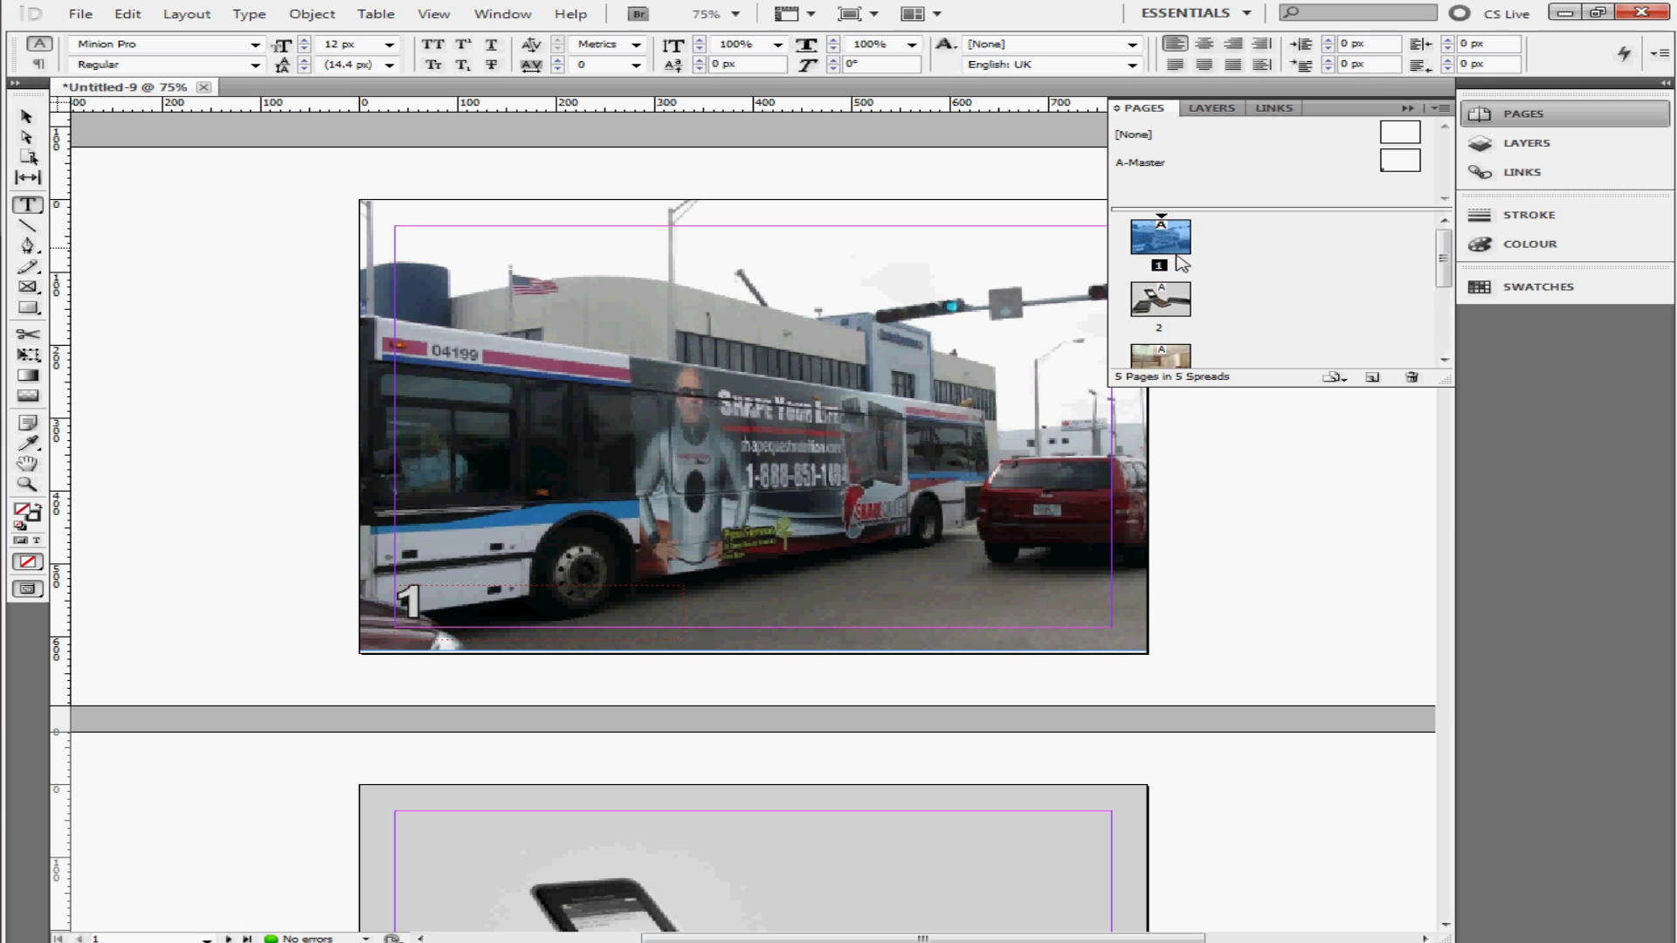
scroll(1271, 311, up, 3)
scroll(1220, 281, down, 3)
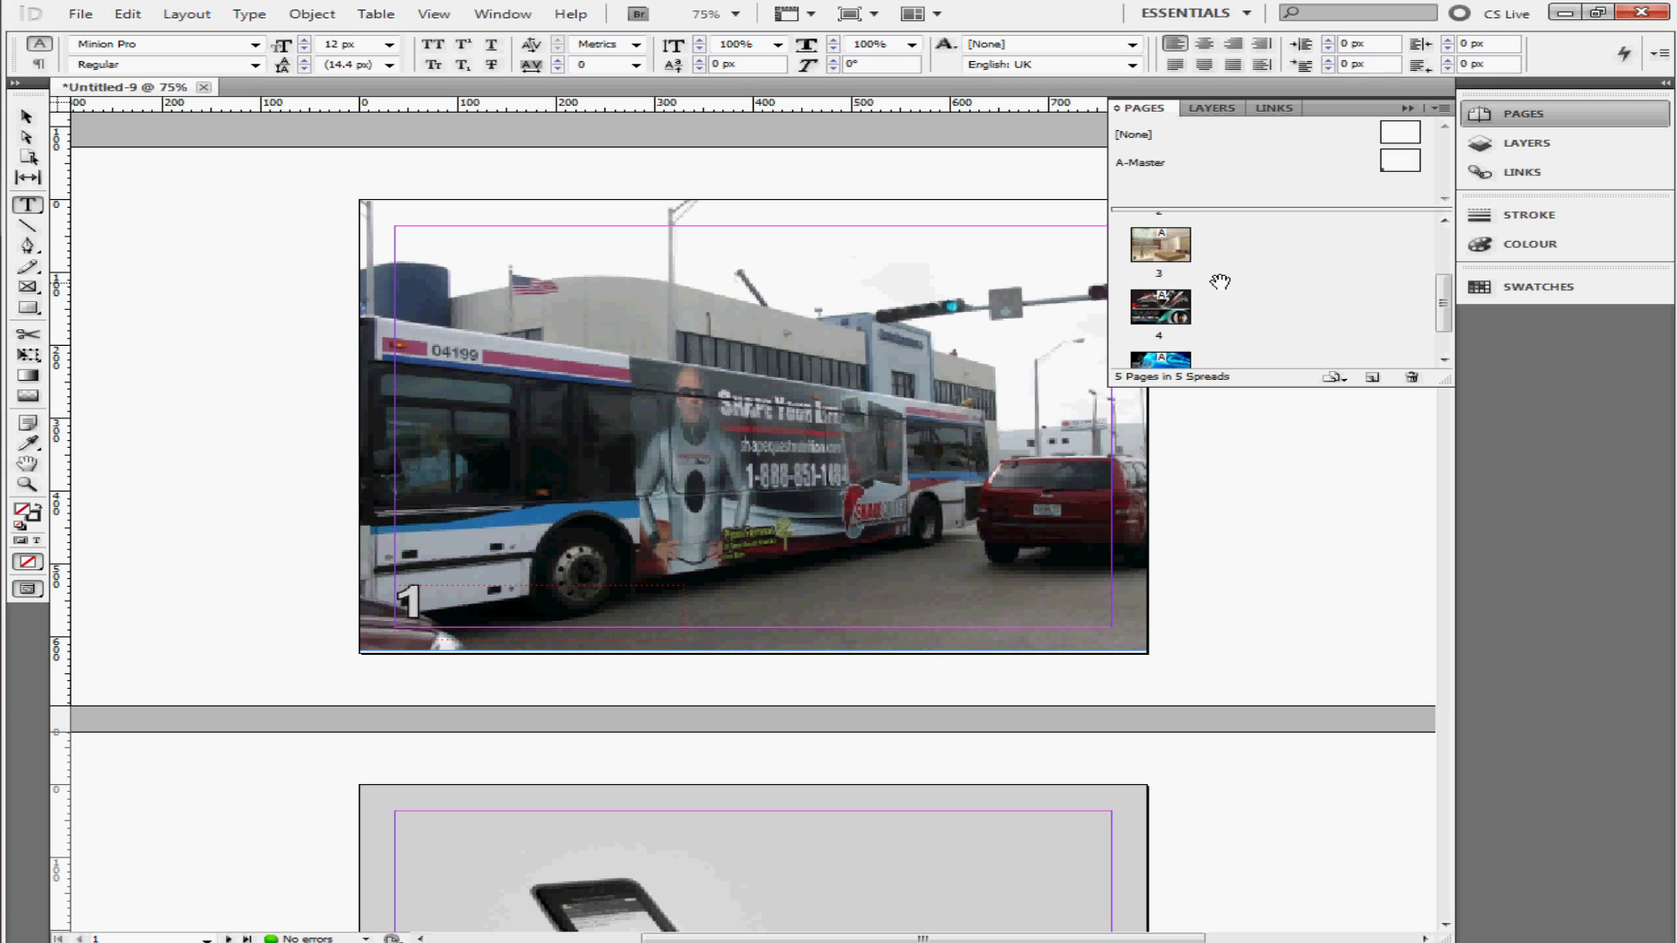
scroll(1220, 282, down, 1)
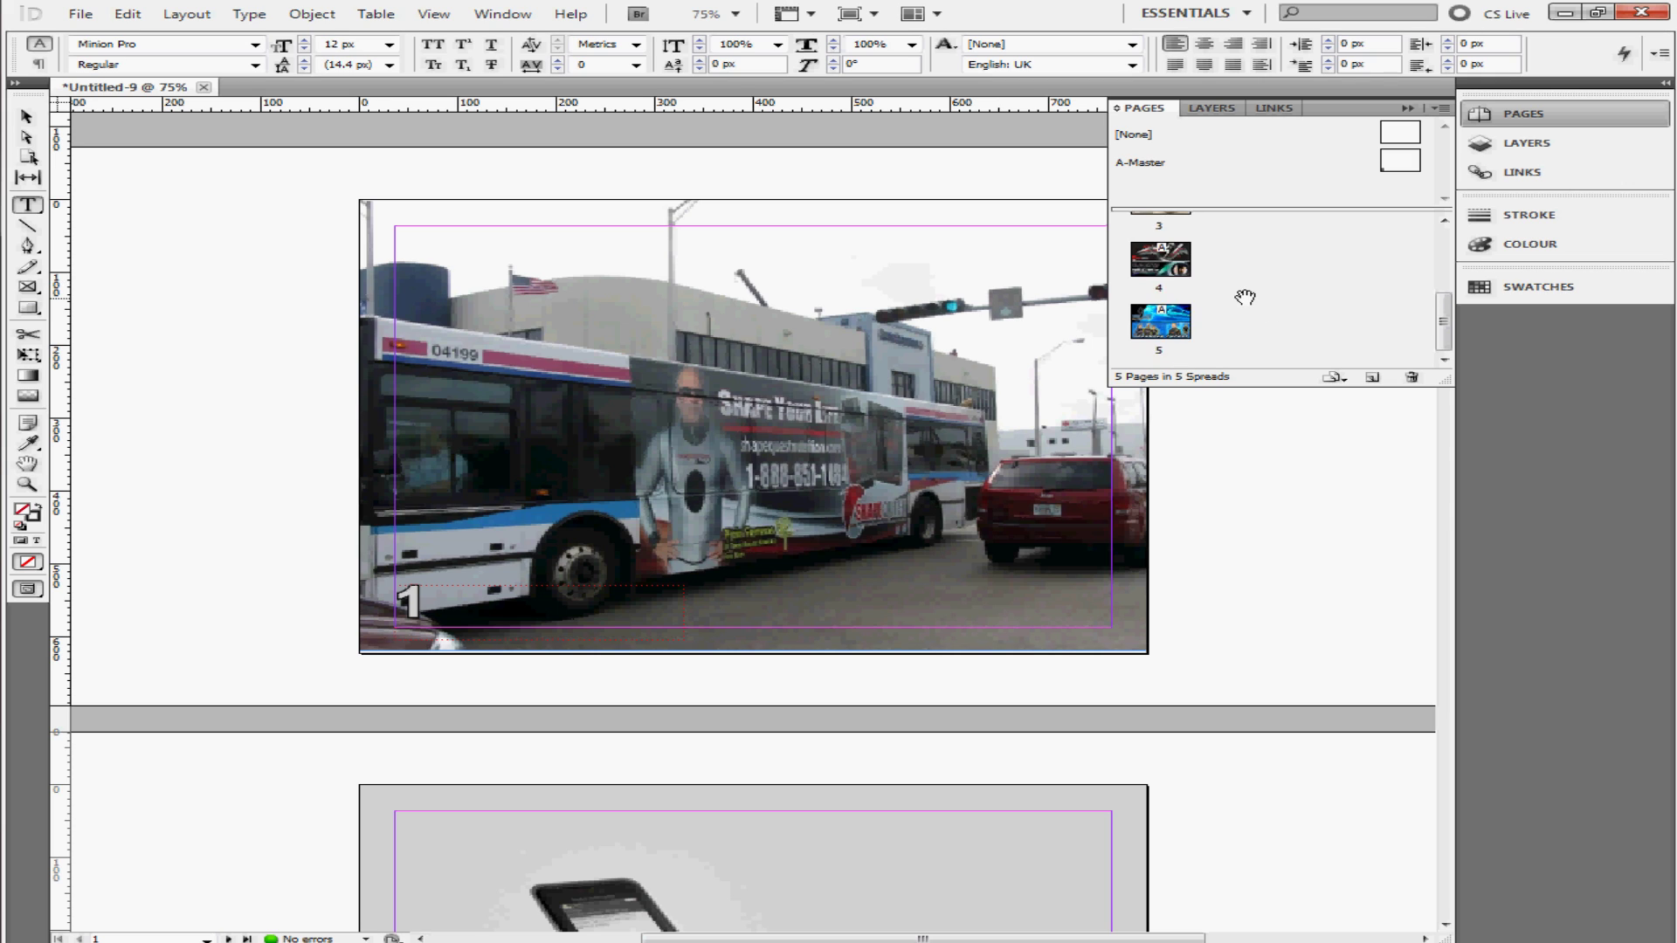
shift+click(1169, 331)
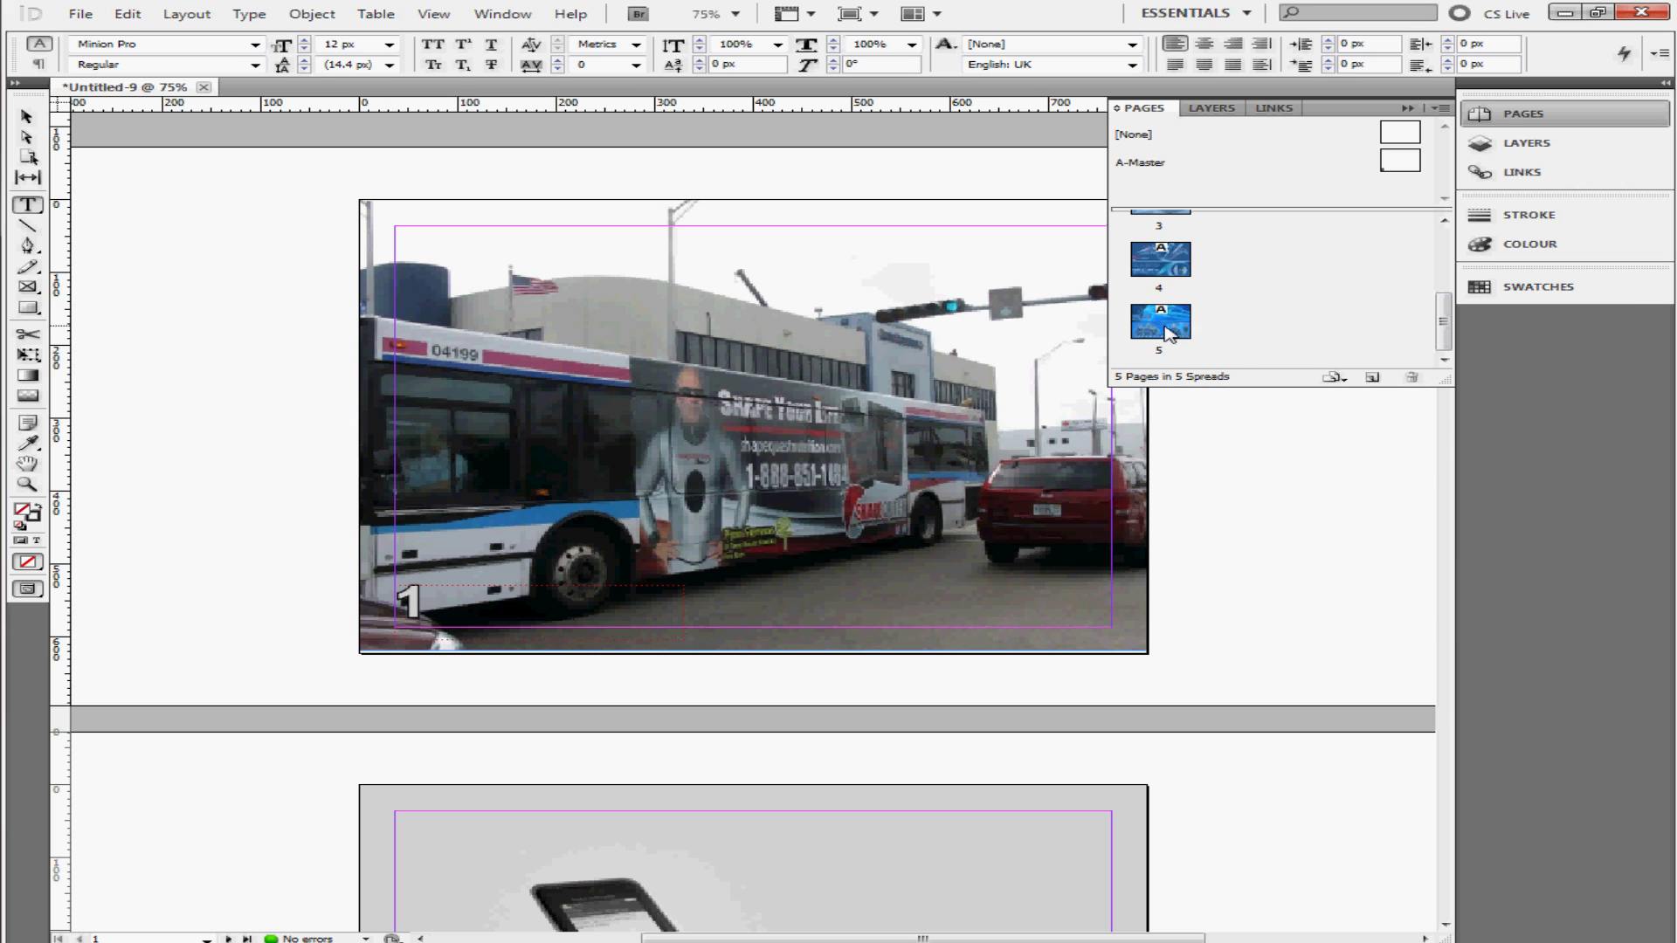
right_click(1169, 333)
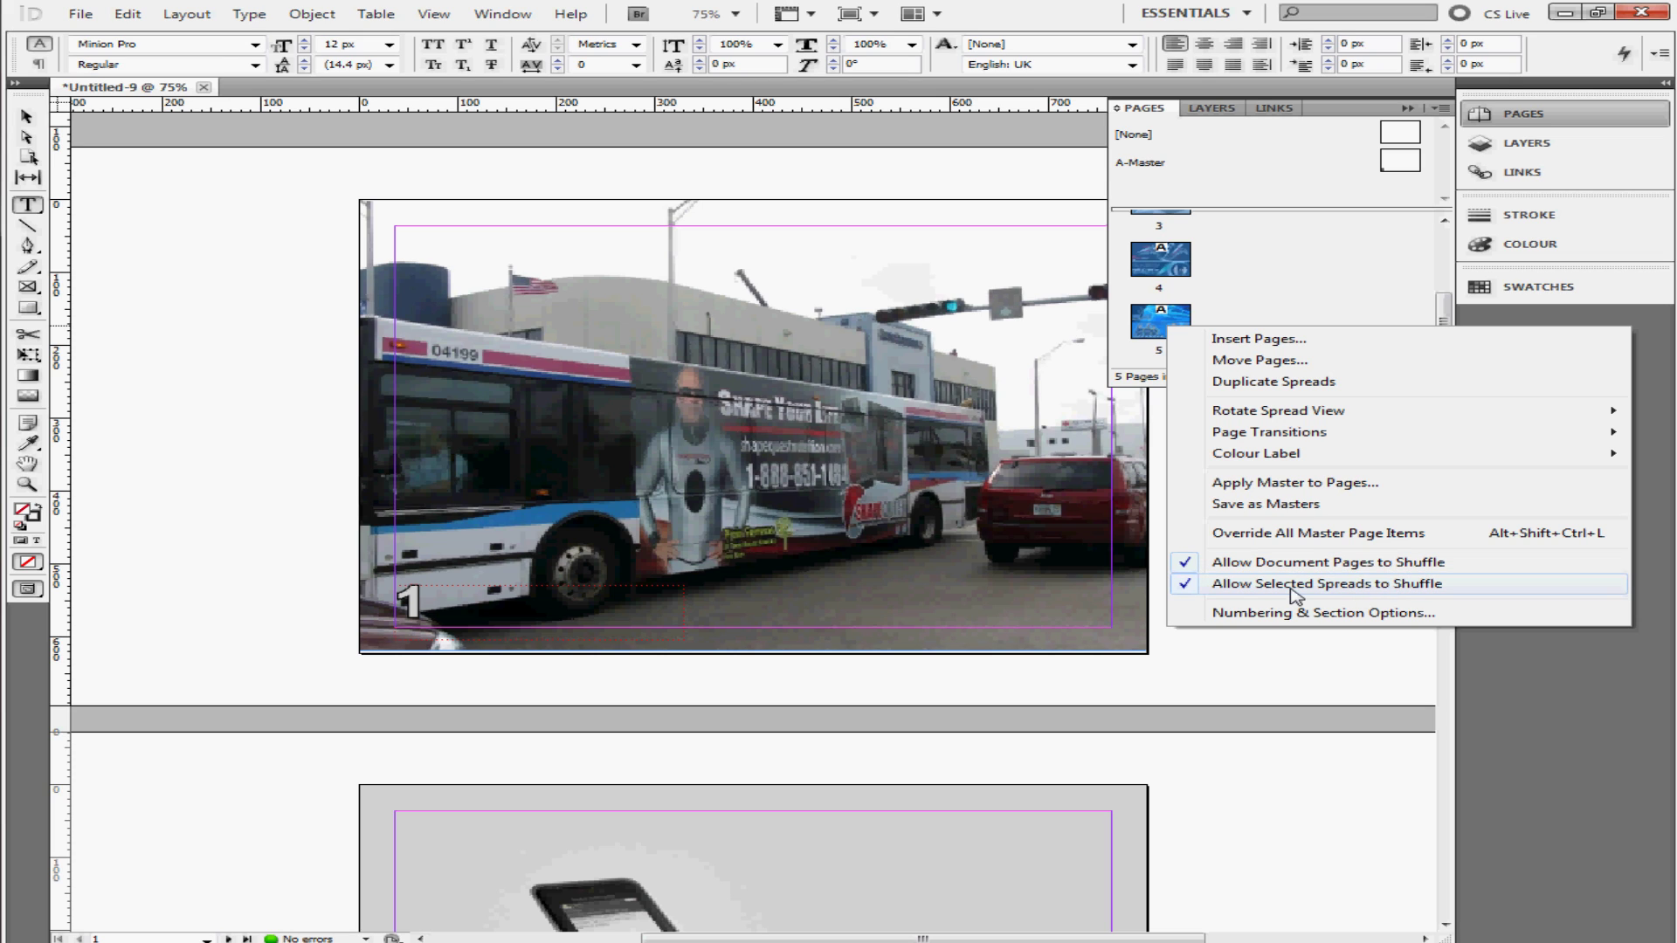
Turn off Allow Document Pages to Shuffle and Allow Selected Spreads to Shuffle
click(1380, 566)
right_click(1177, 267)
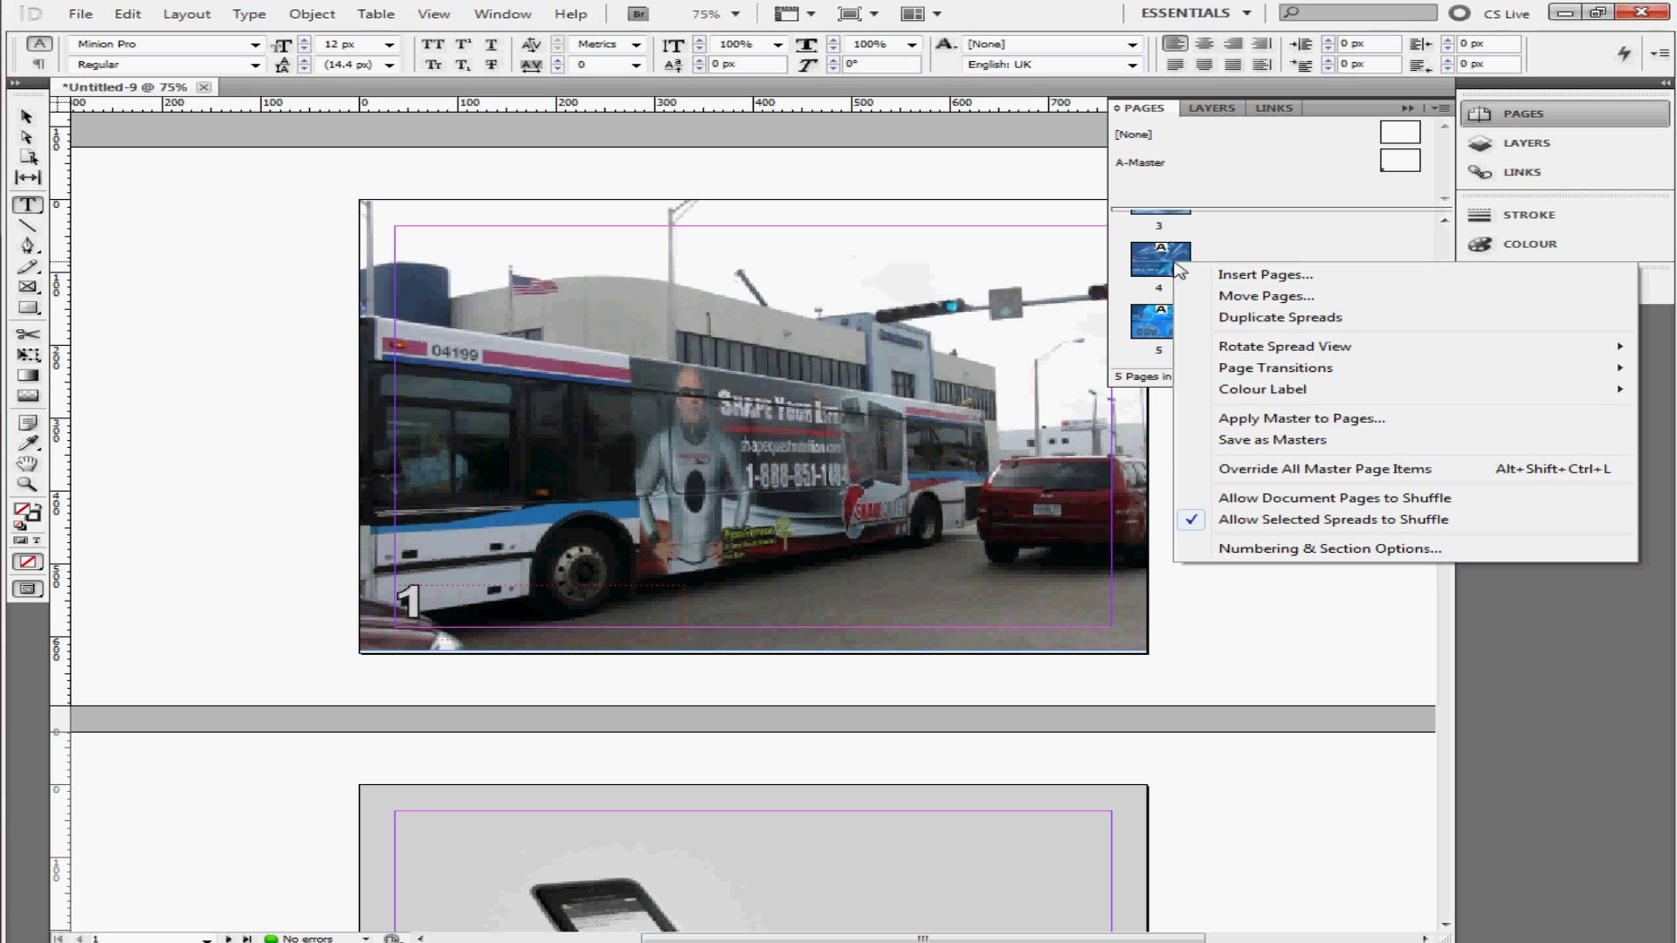
click(1299, 520)
scroll(1313, 306, down, 3)
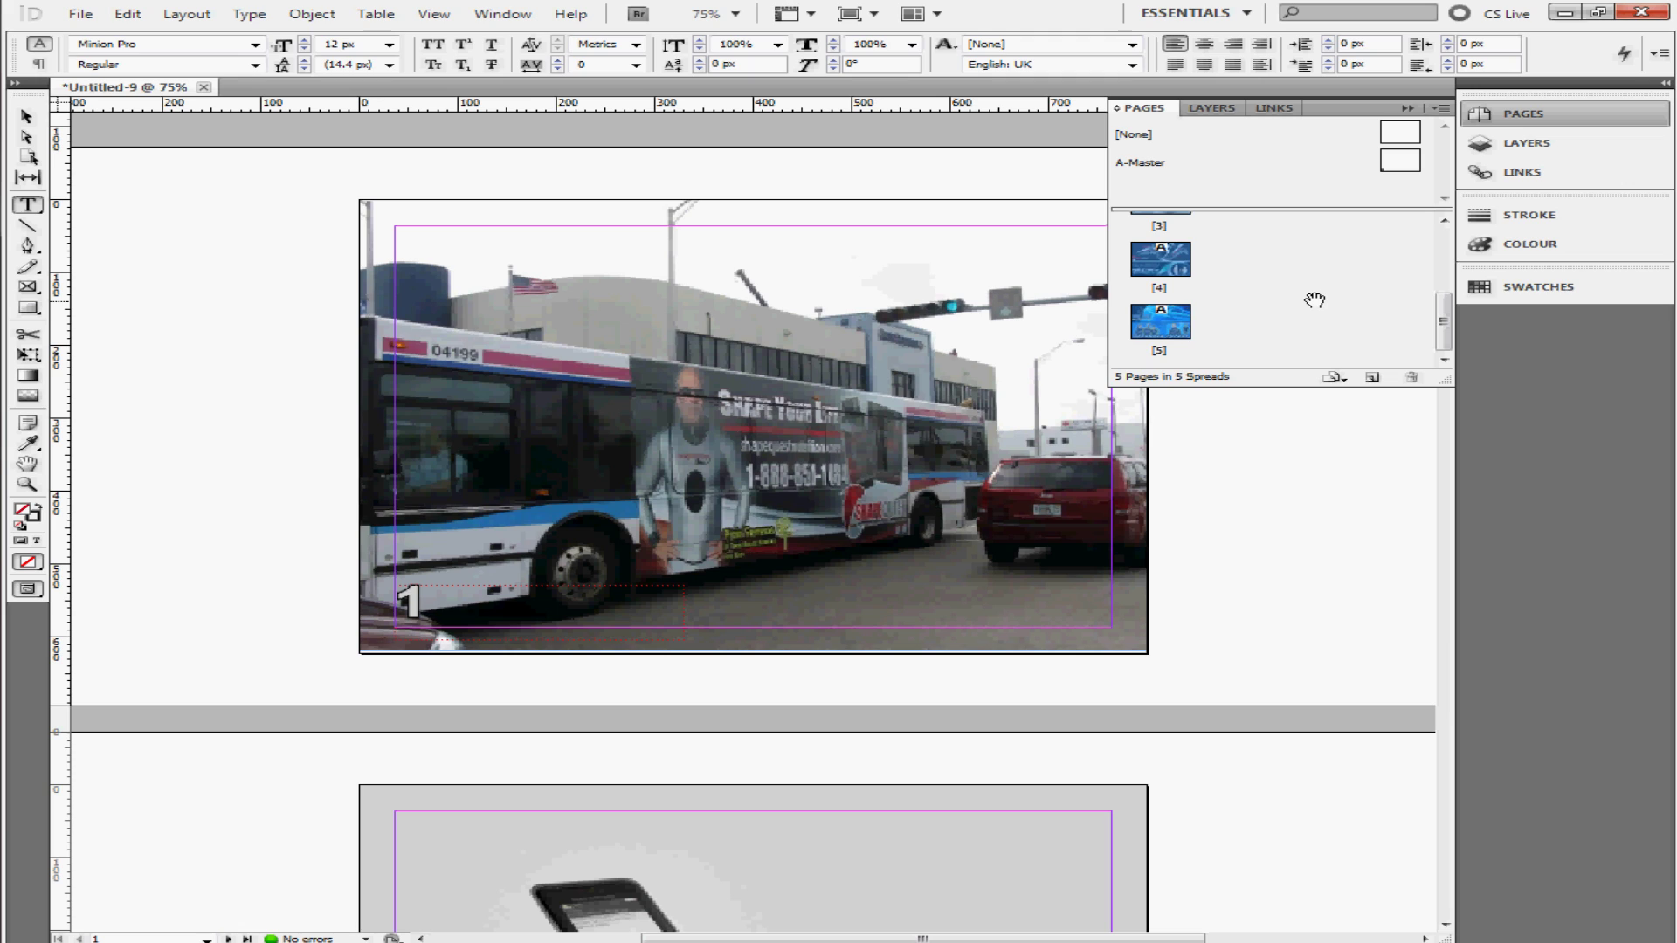
scroll(1267, 280, up, 3)
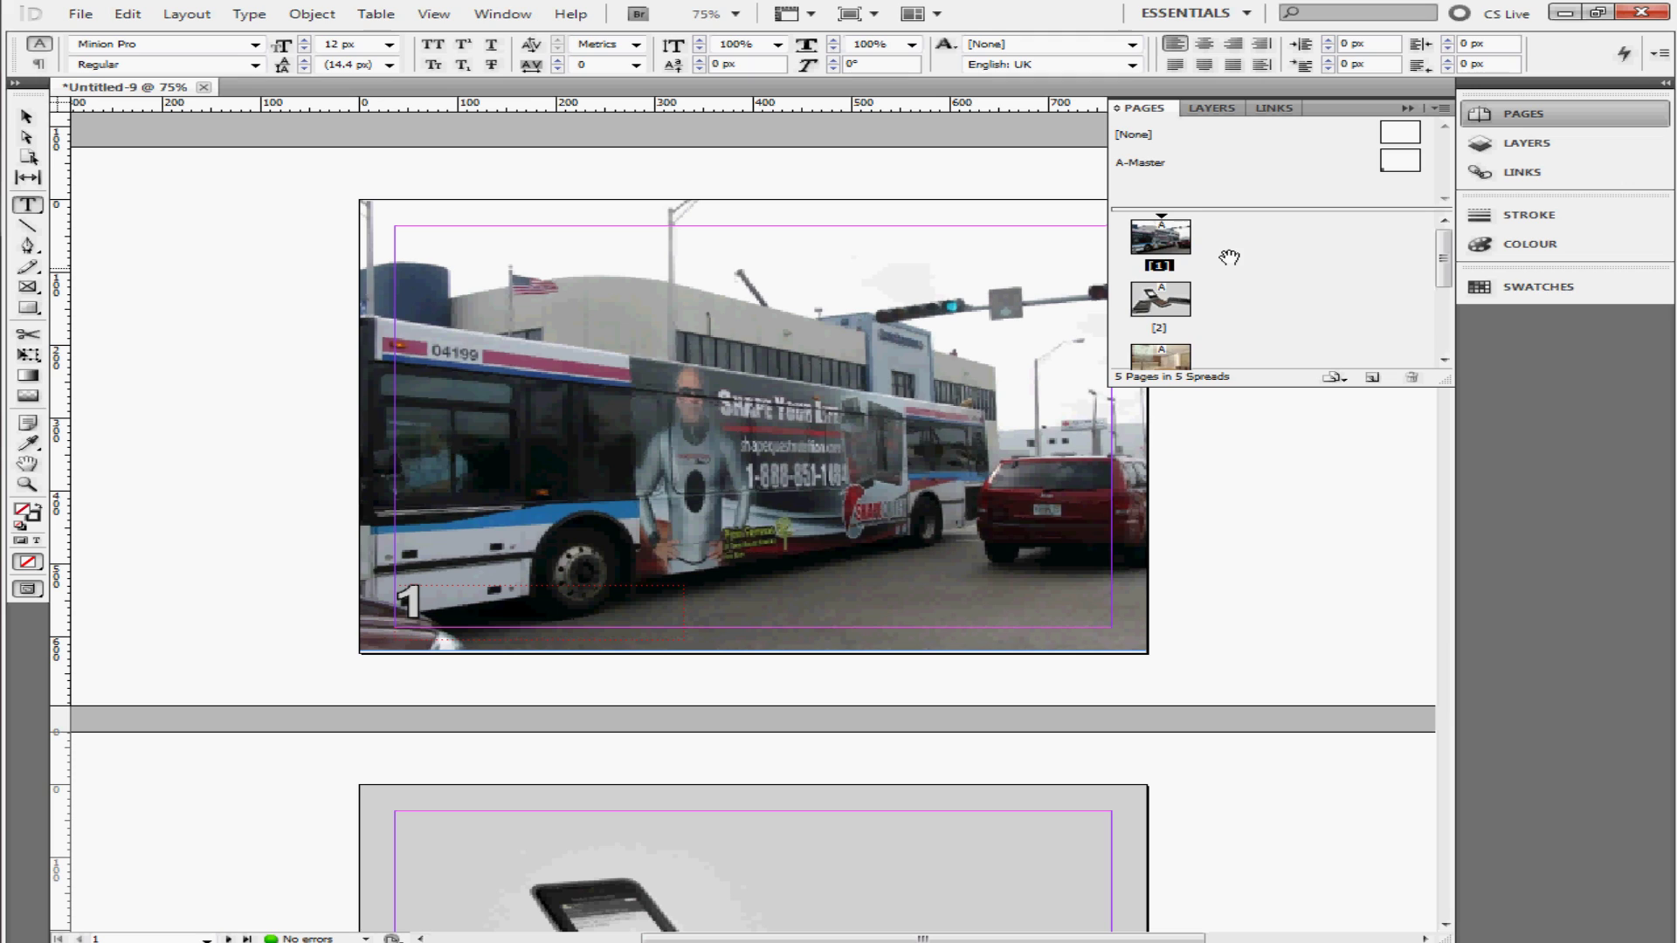
click(1179, 247)
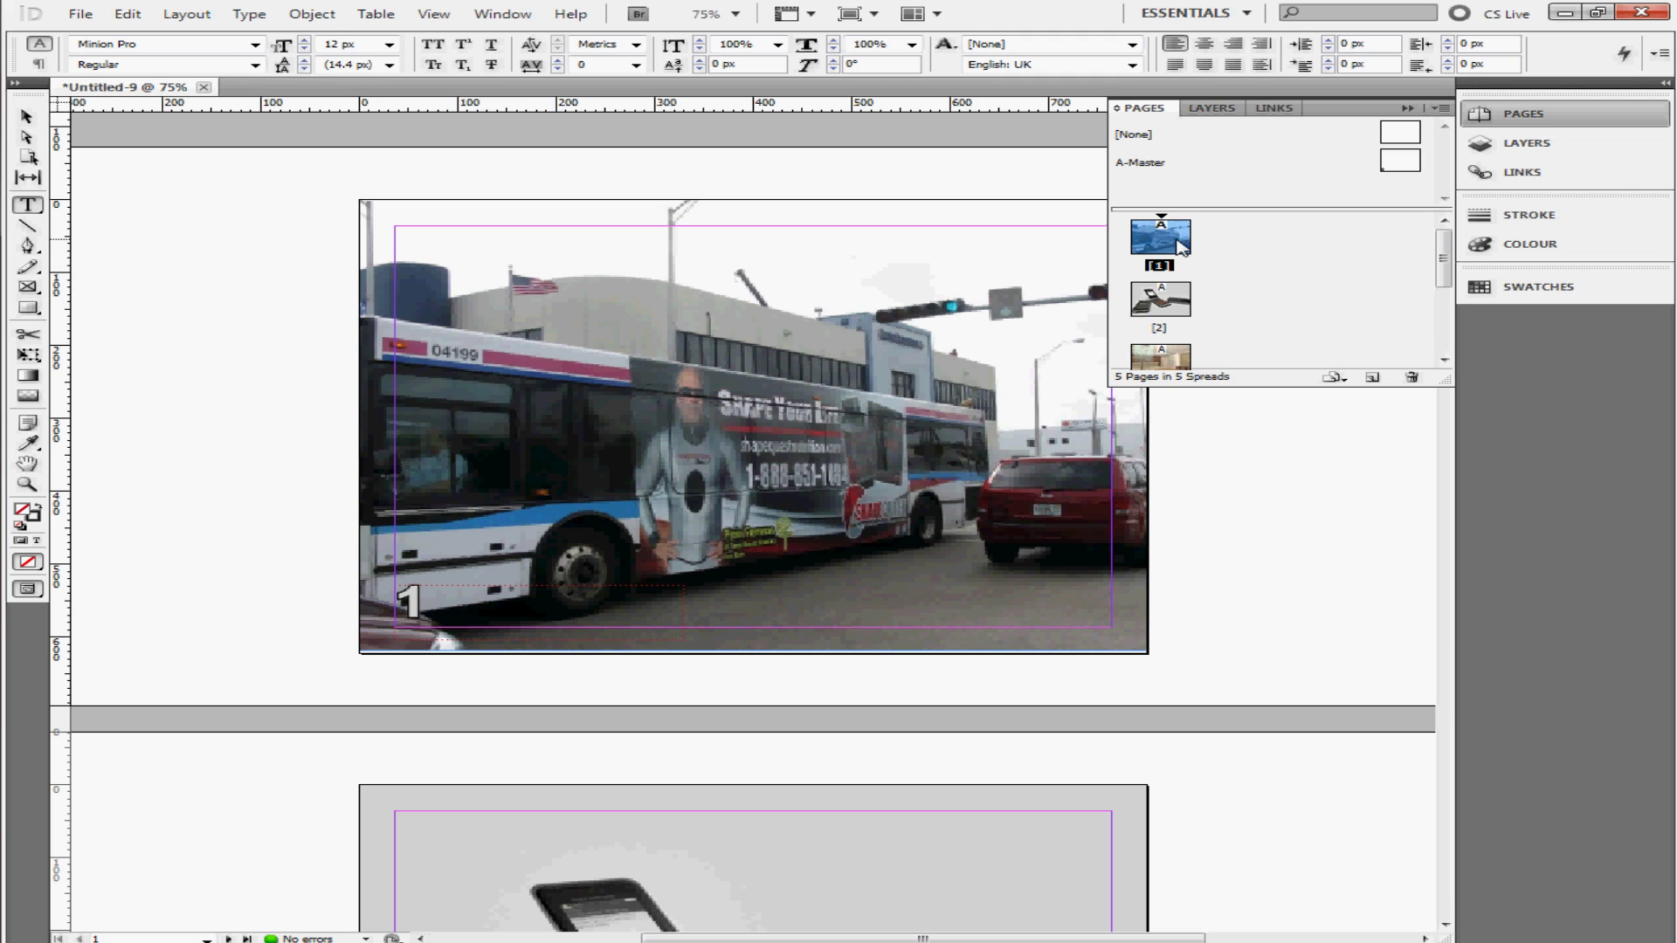
Select pages 1–2 and apply the [None] master to them
shift+click(1170, 308)
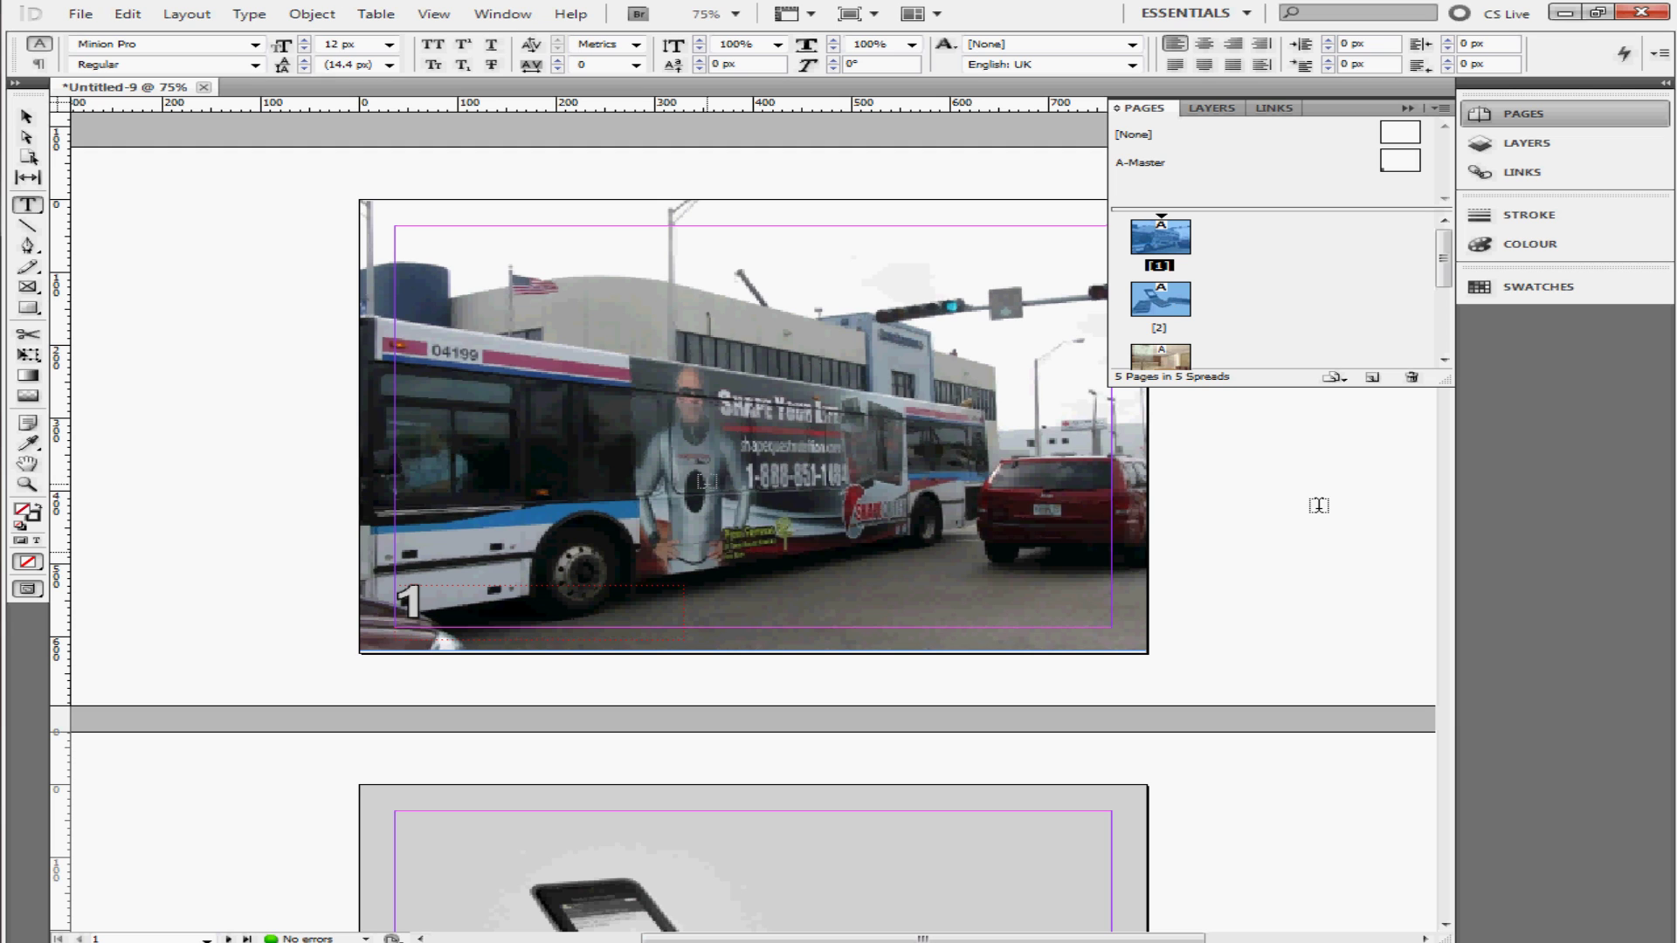
scroll(840, 576, down, 3)
scroll(773, 369, up, 1)
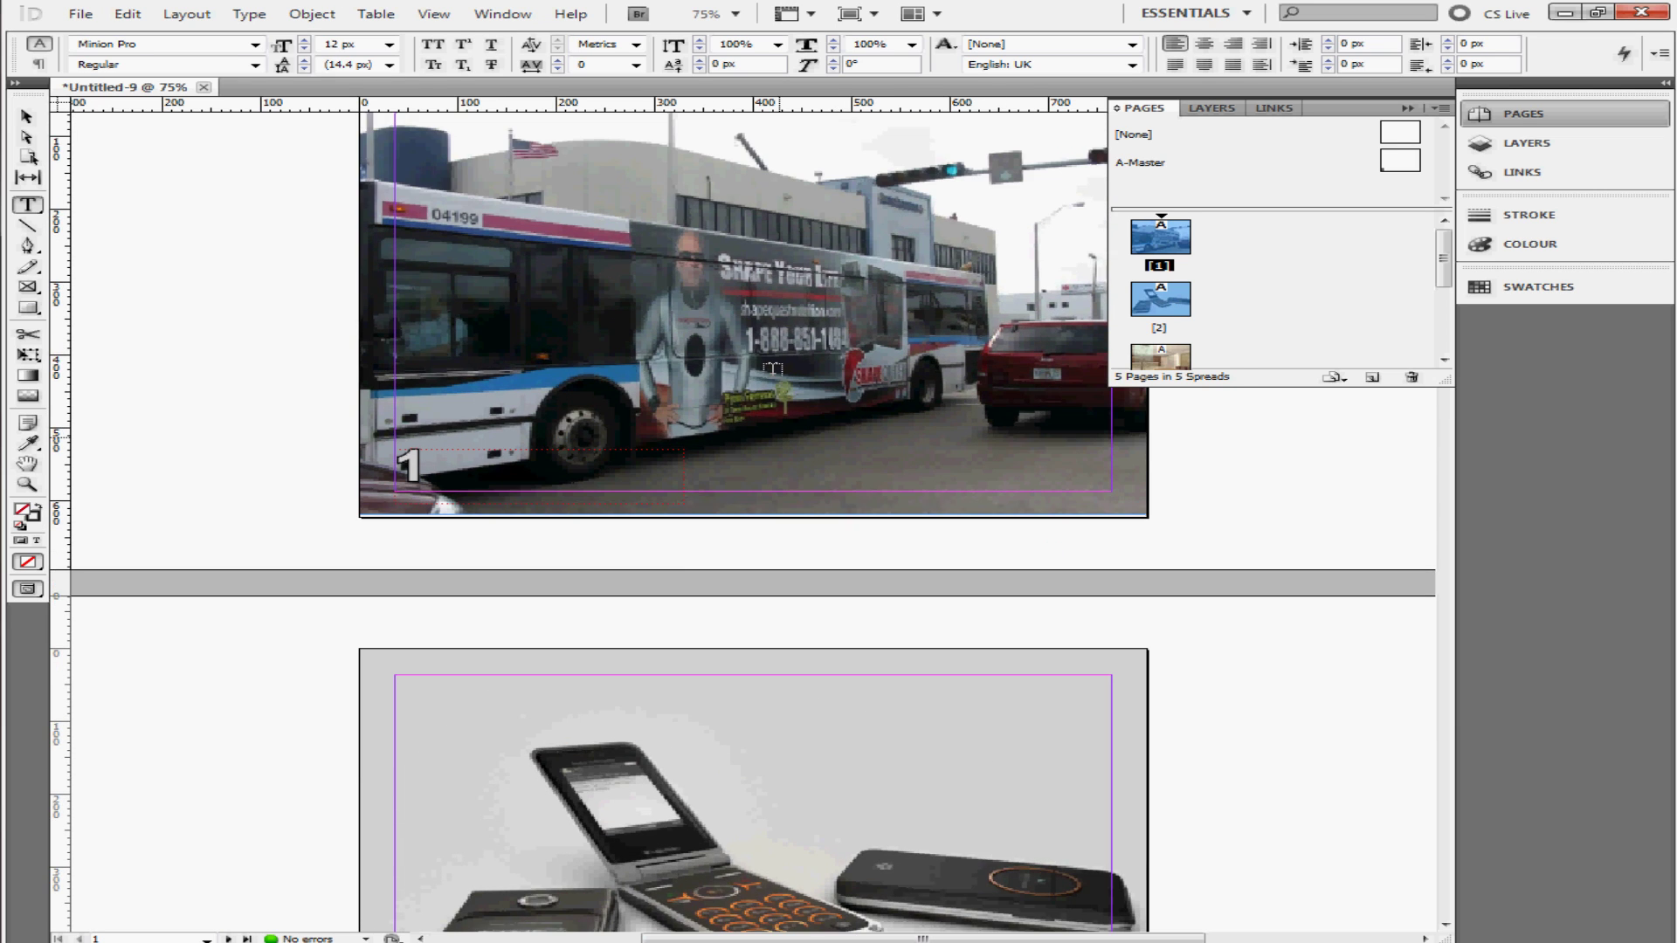
scroll(773, 369, up, 2)
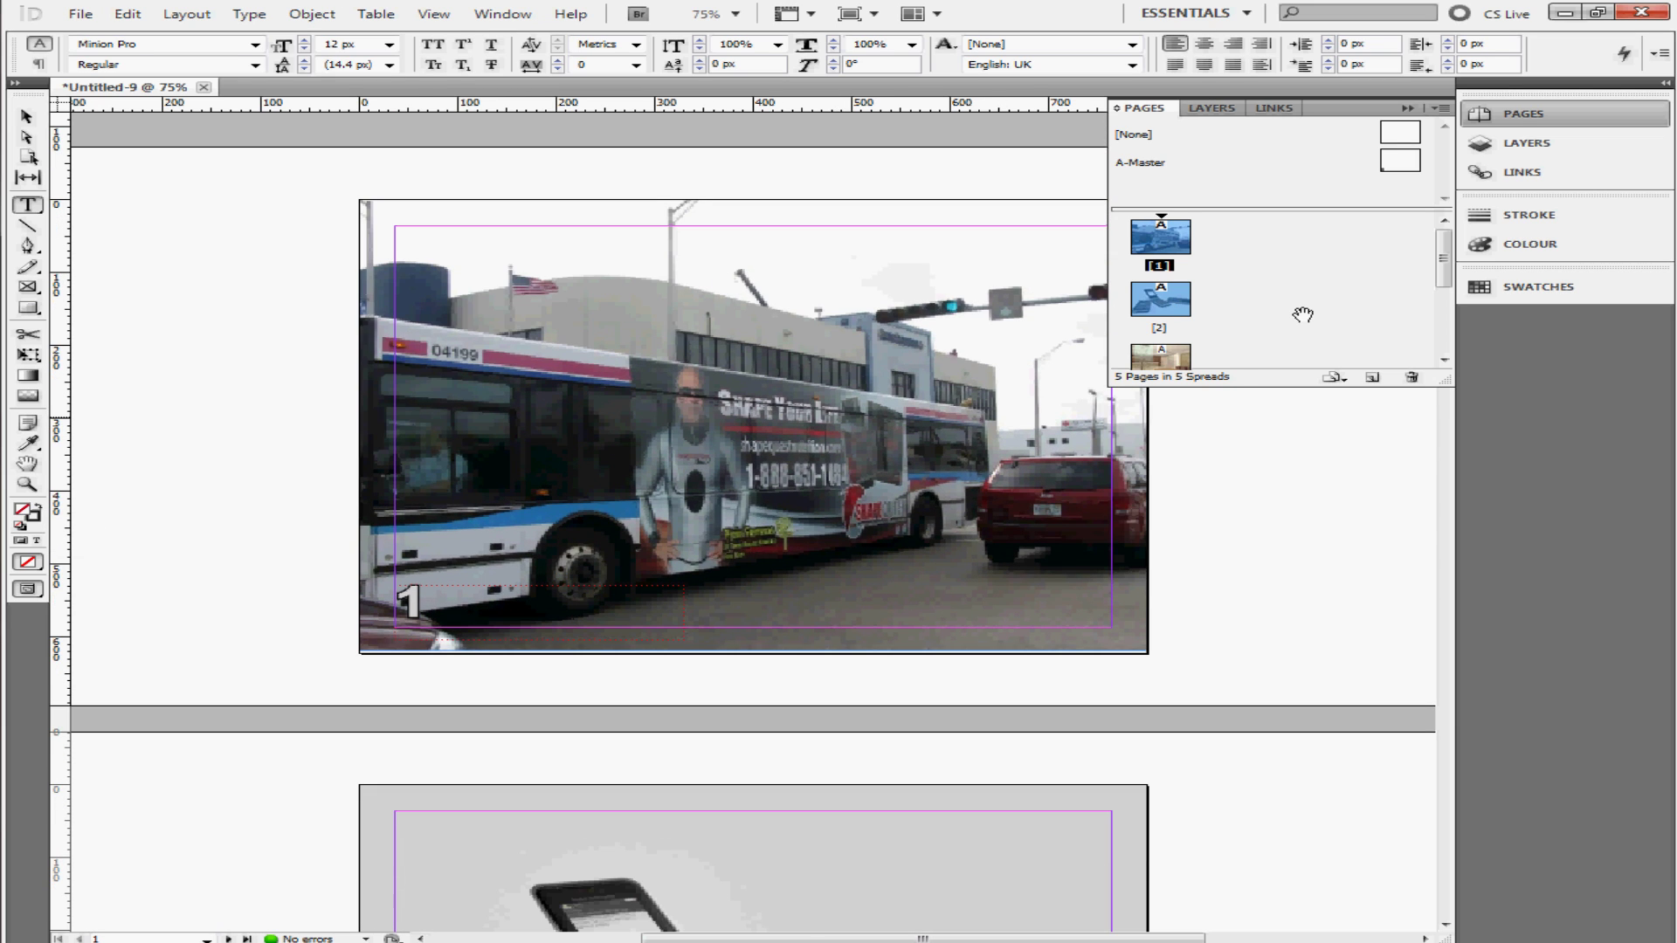
right_click(1181, 244)
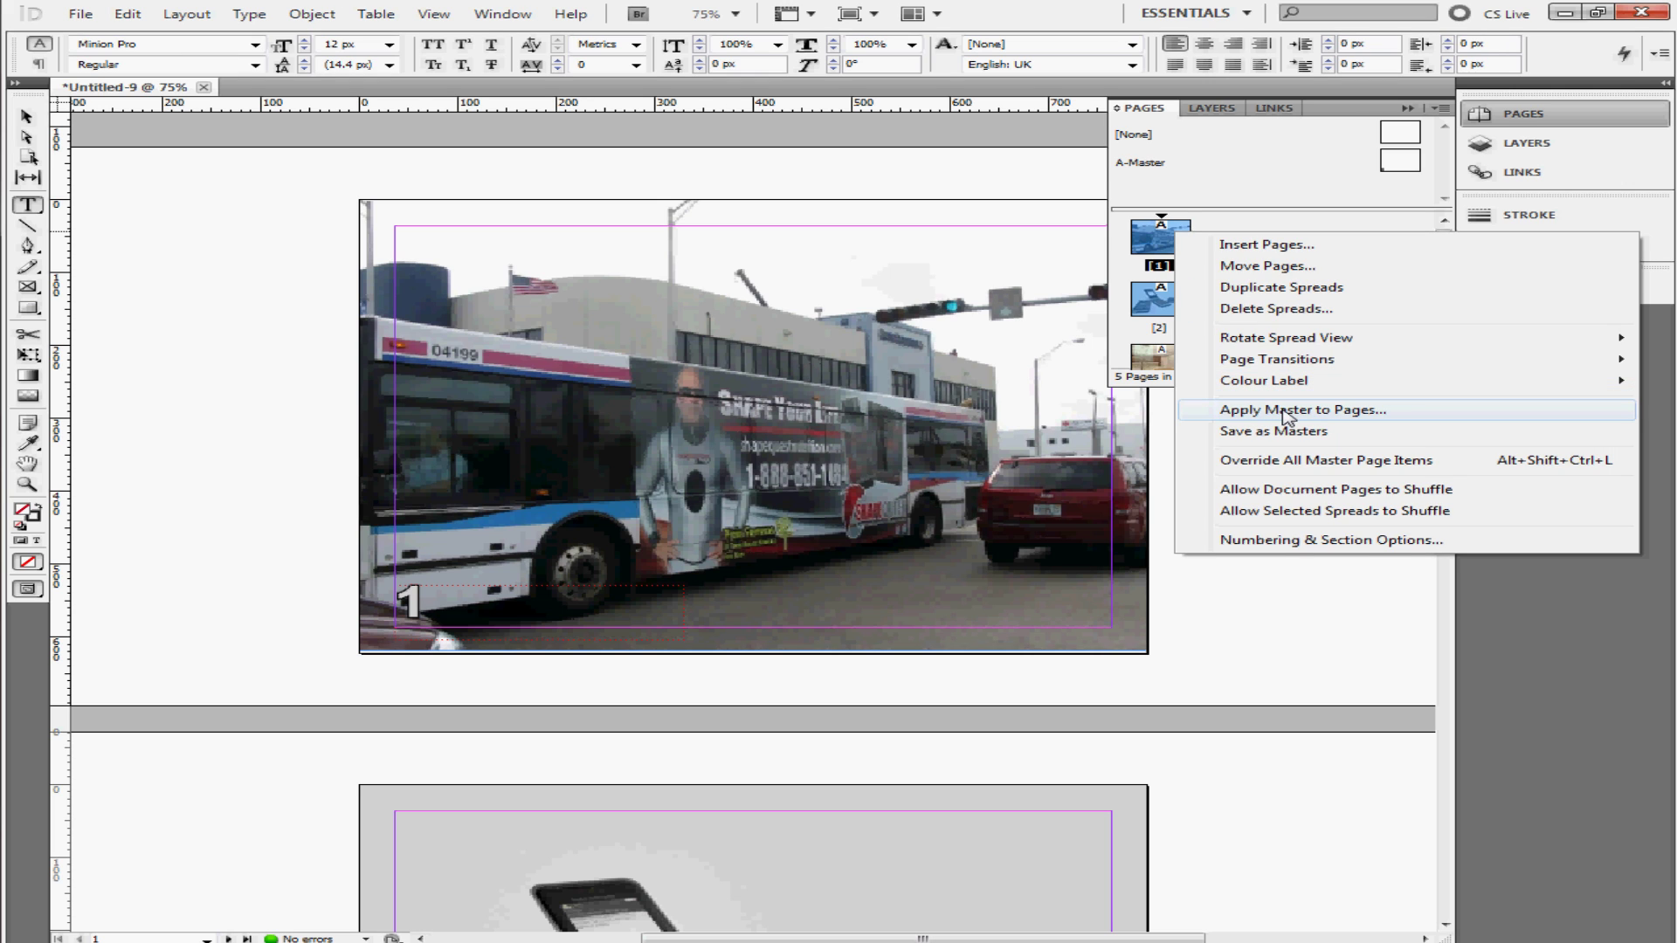
click(1284, 410)
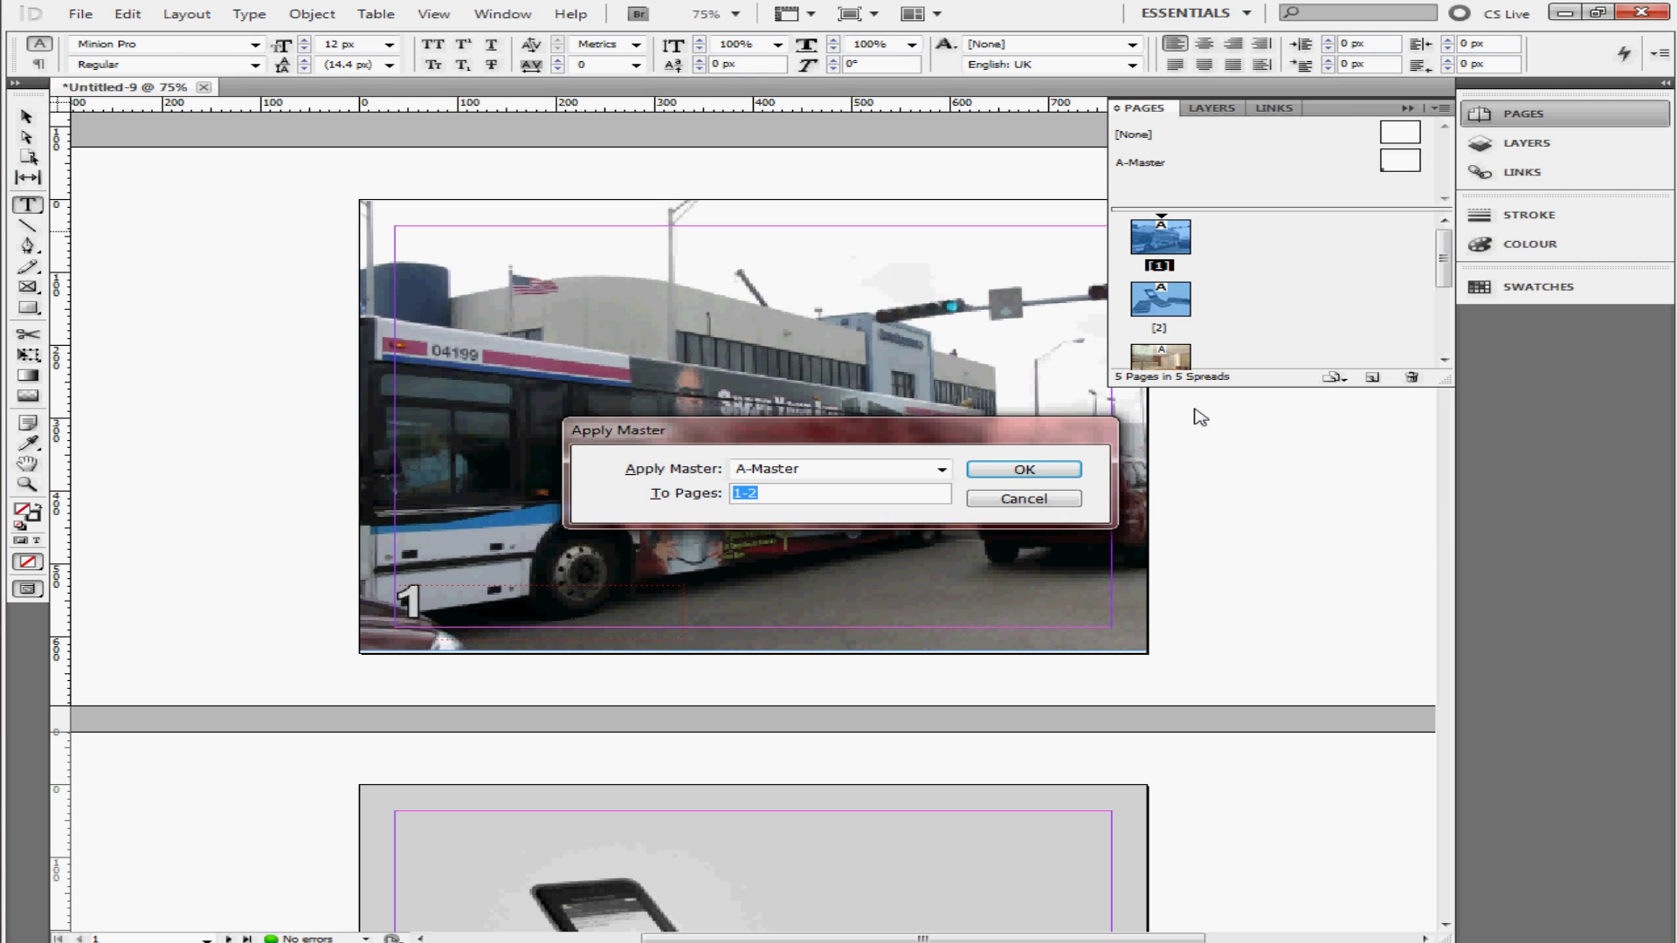
click(940, 472)
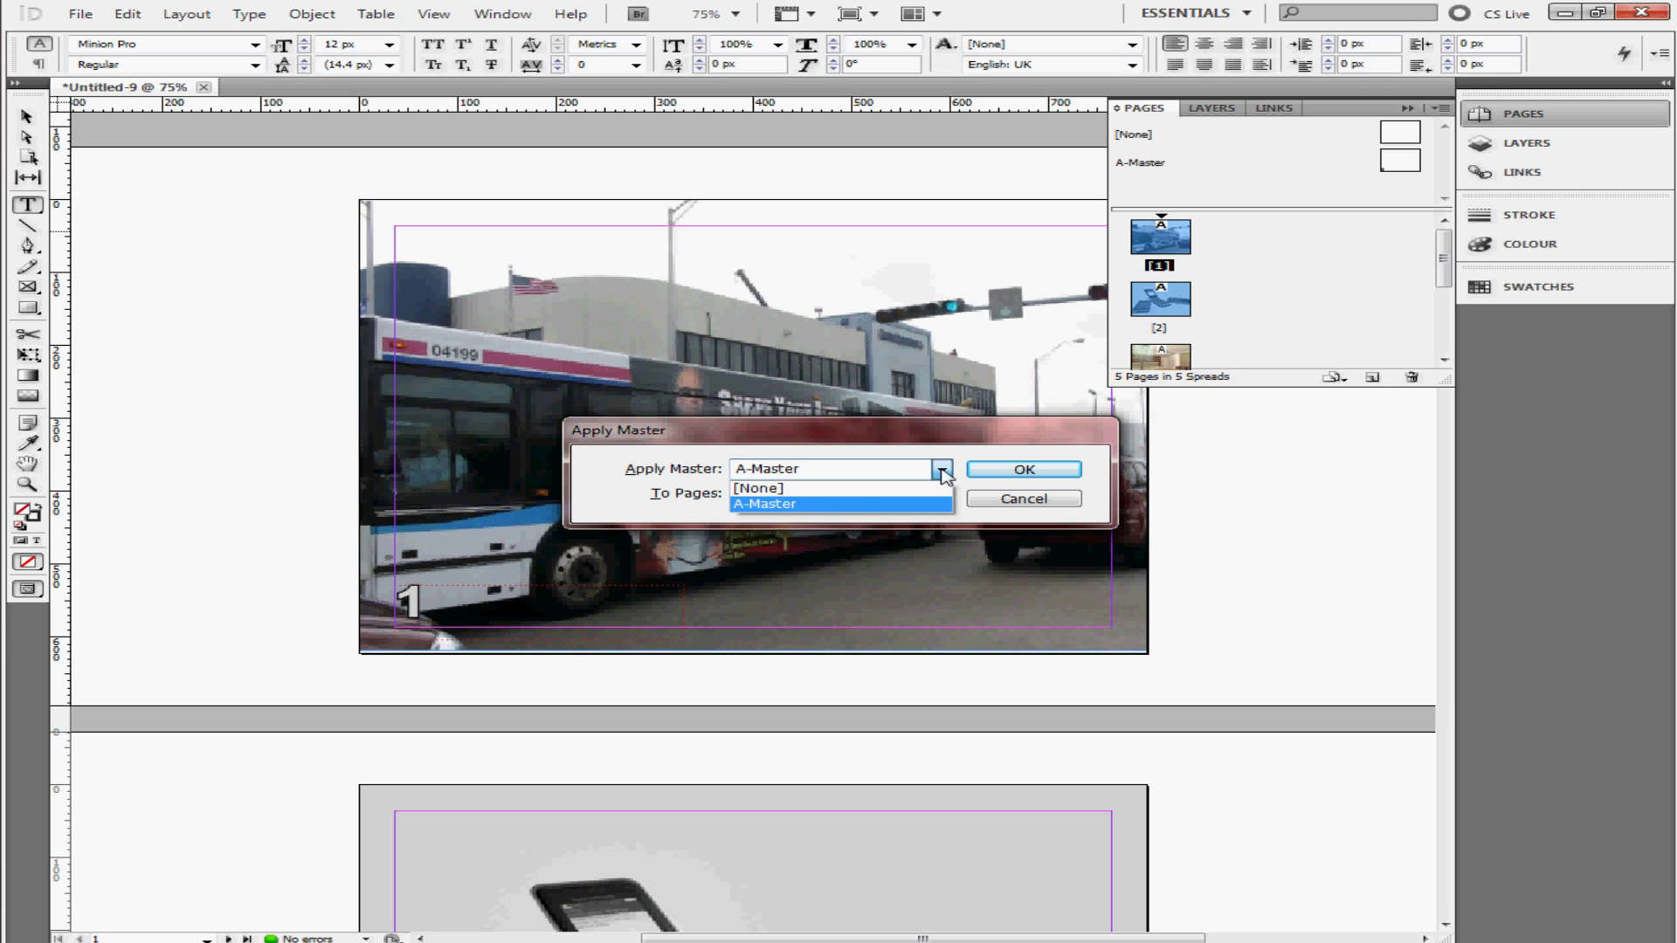
click(867, 489)
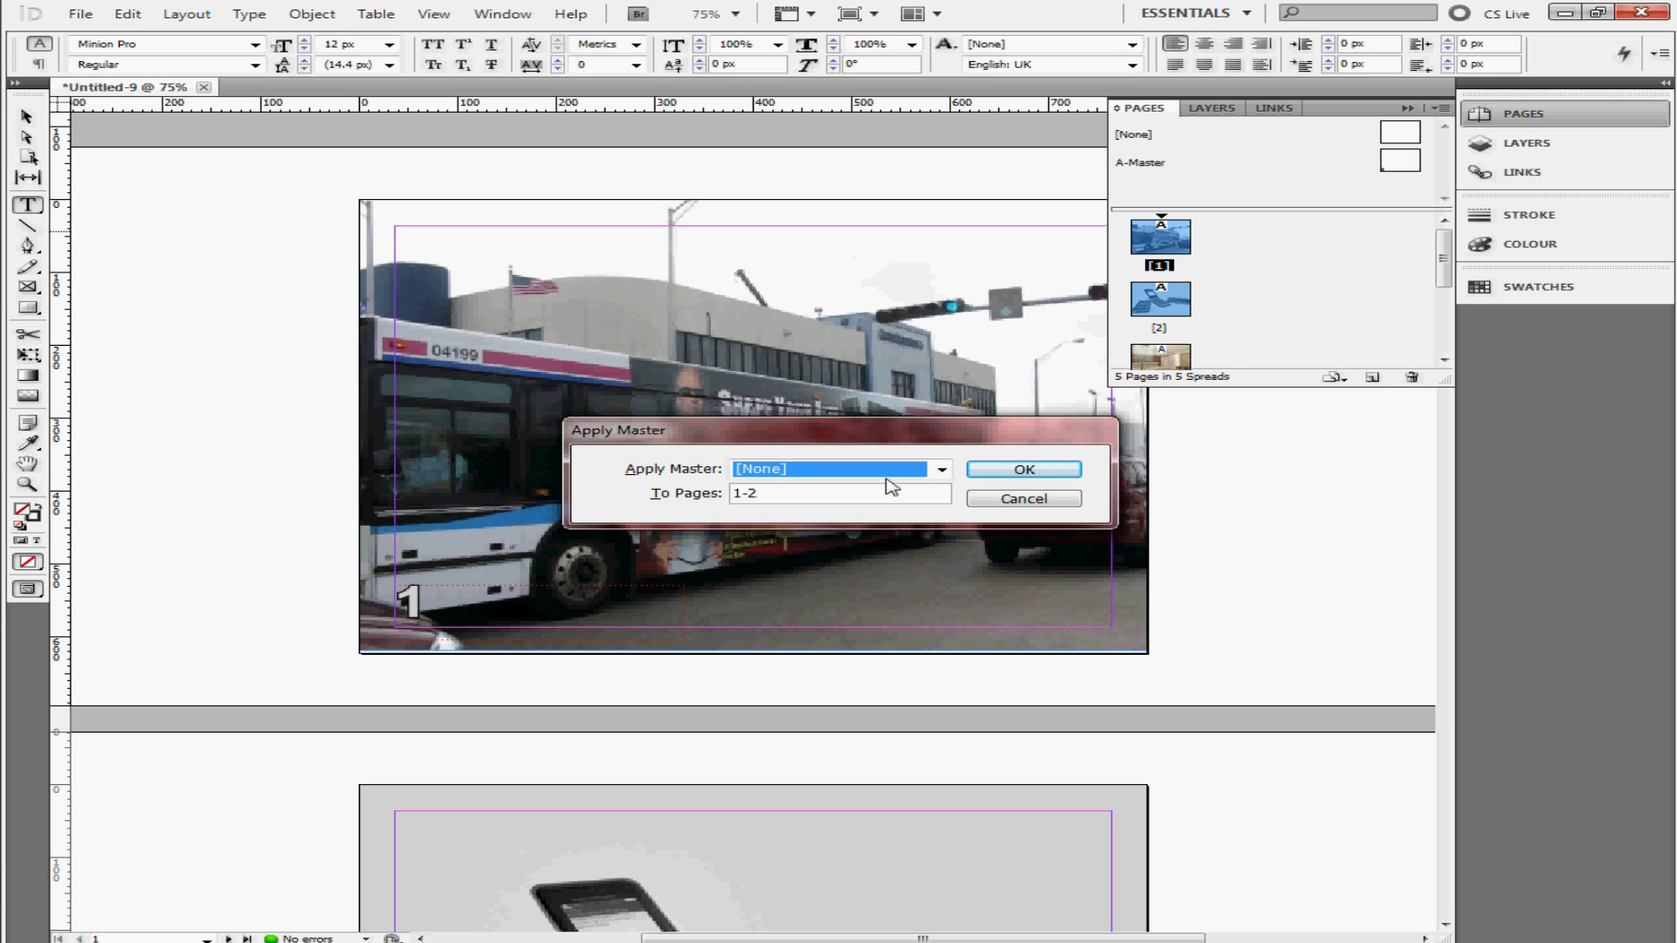
click(931, 471)
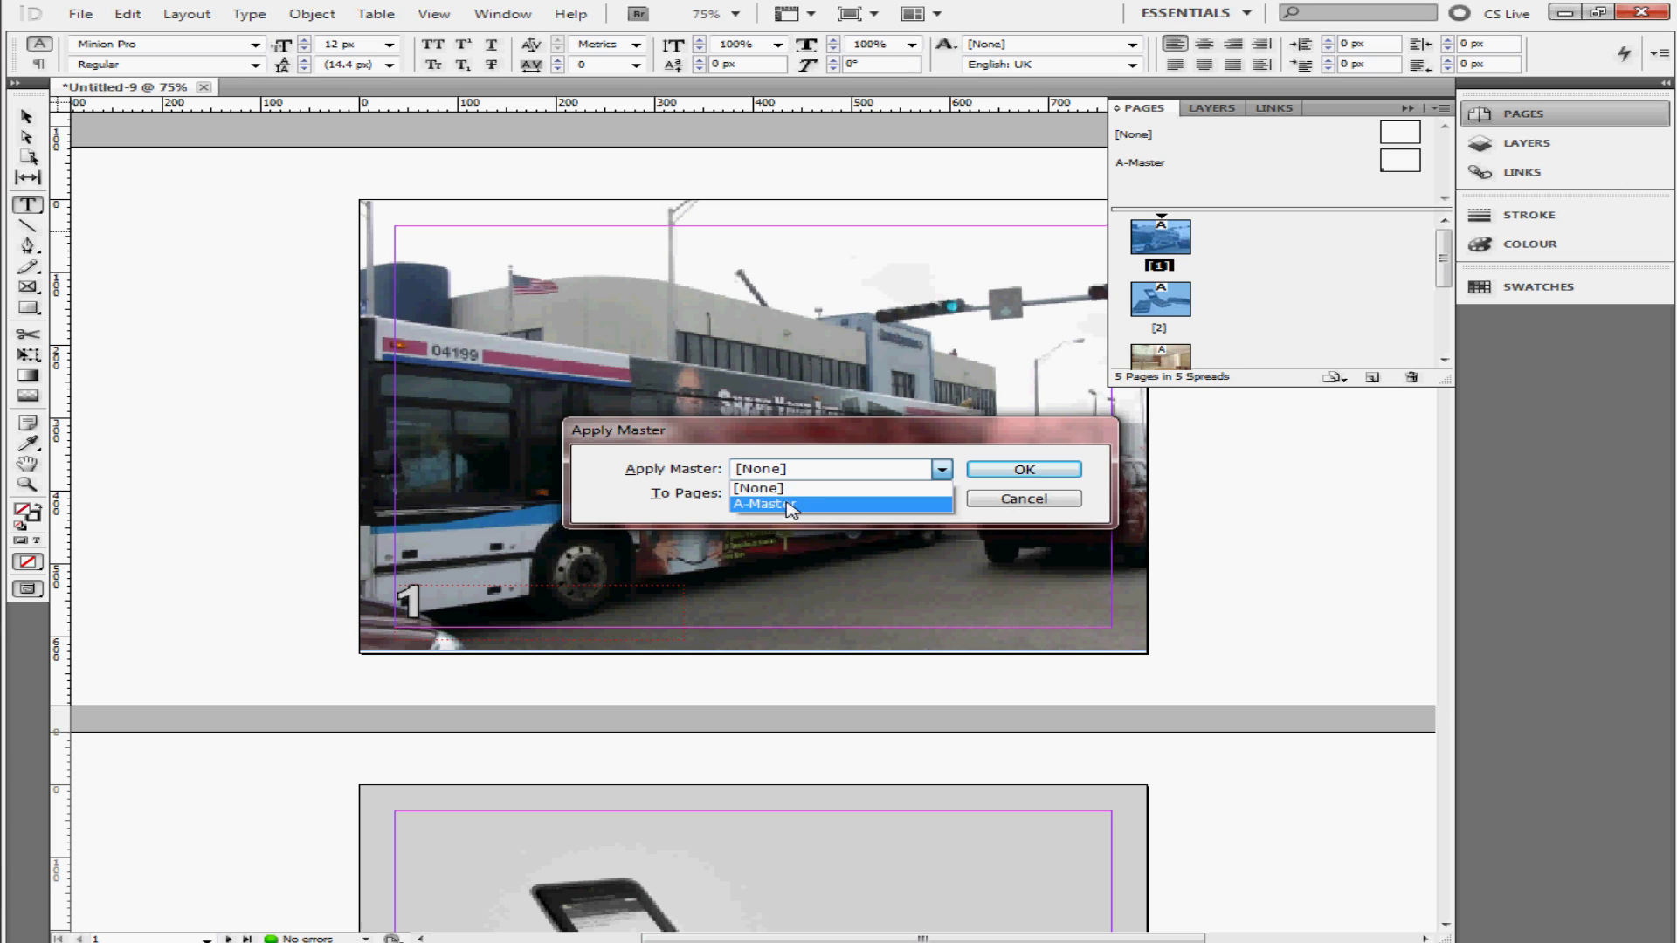
click(946, 490)
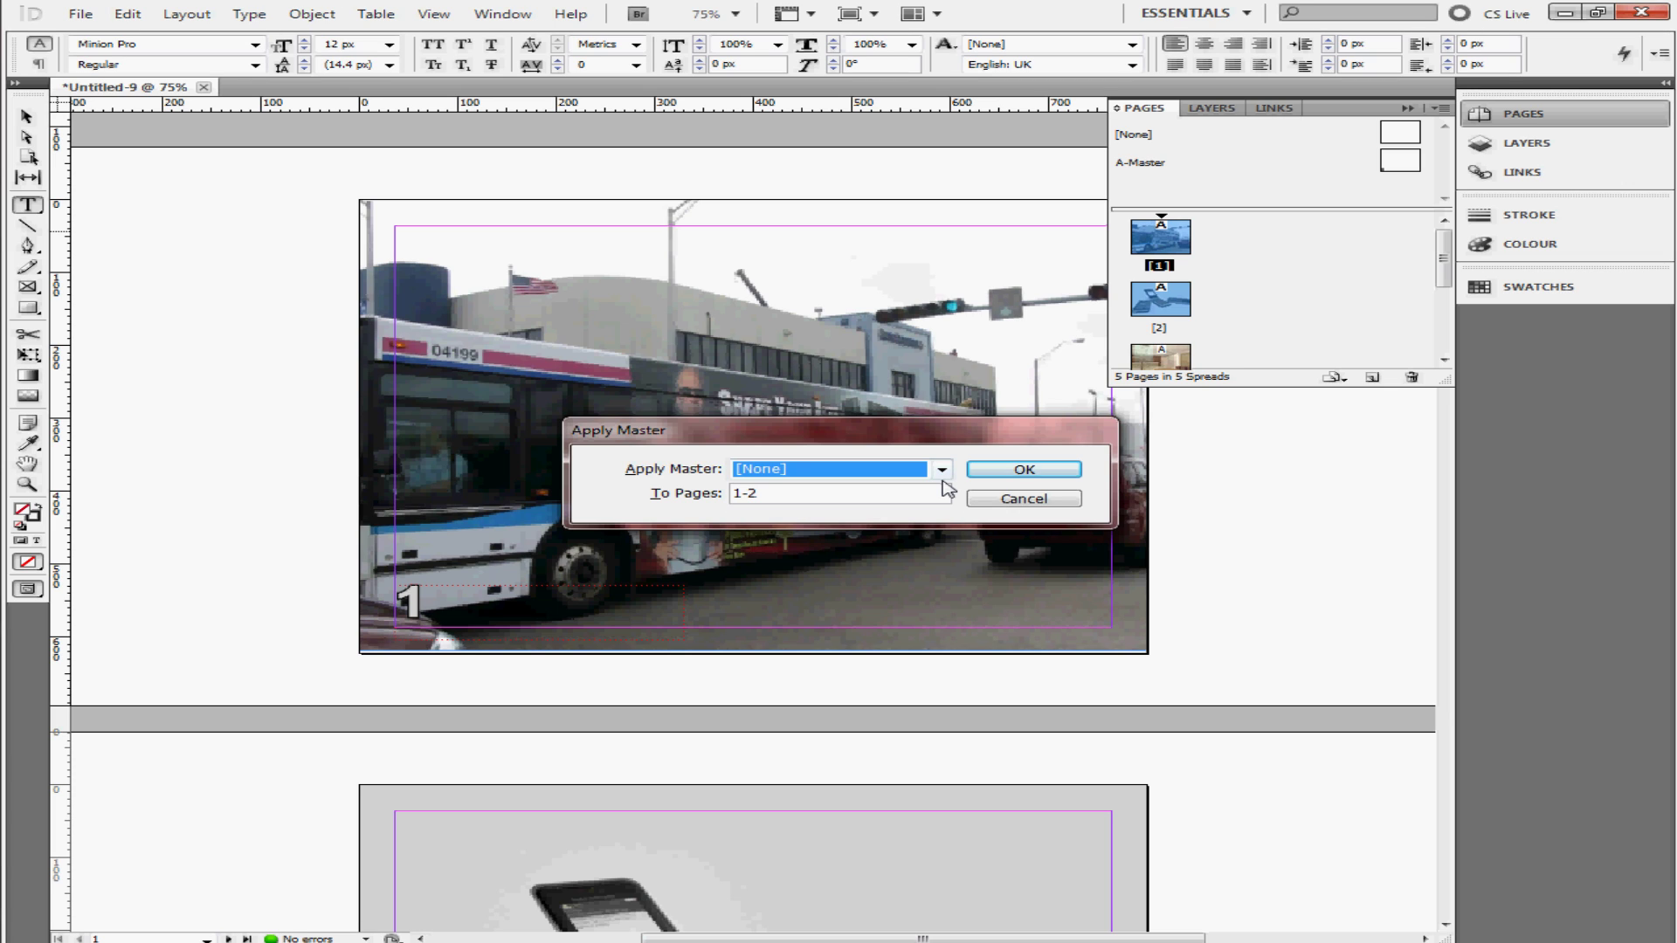
click(1001, 465)
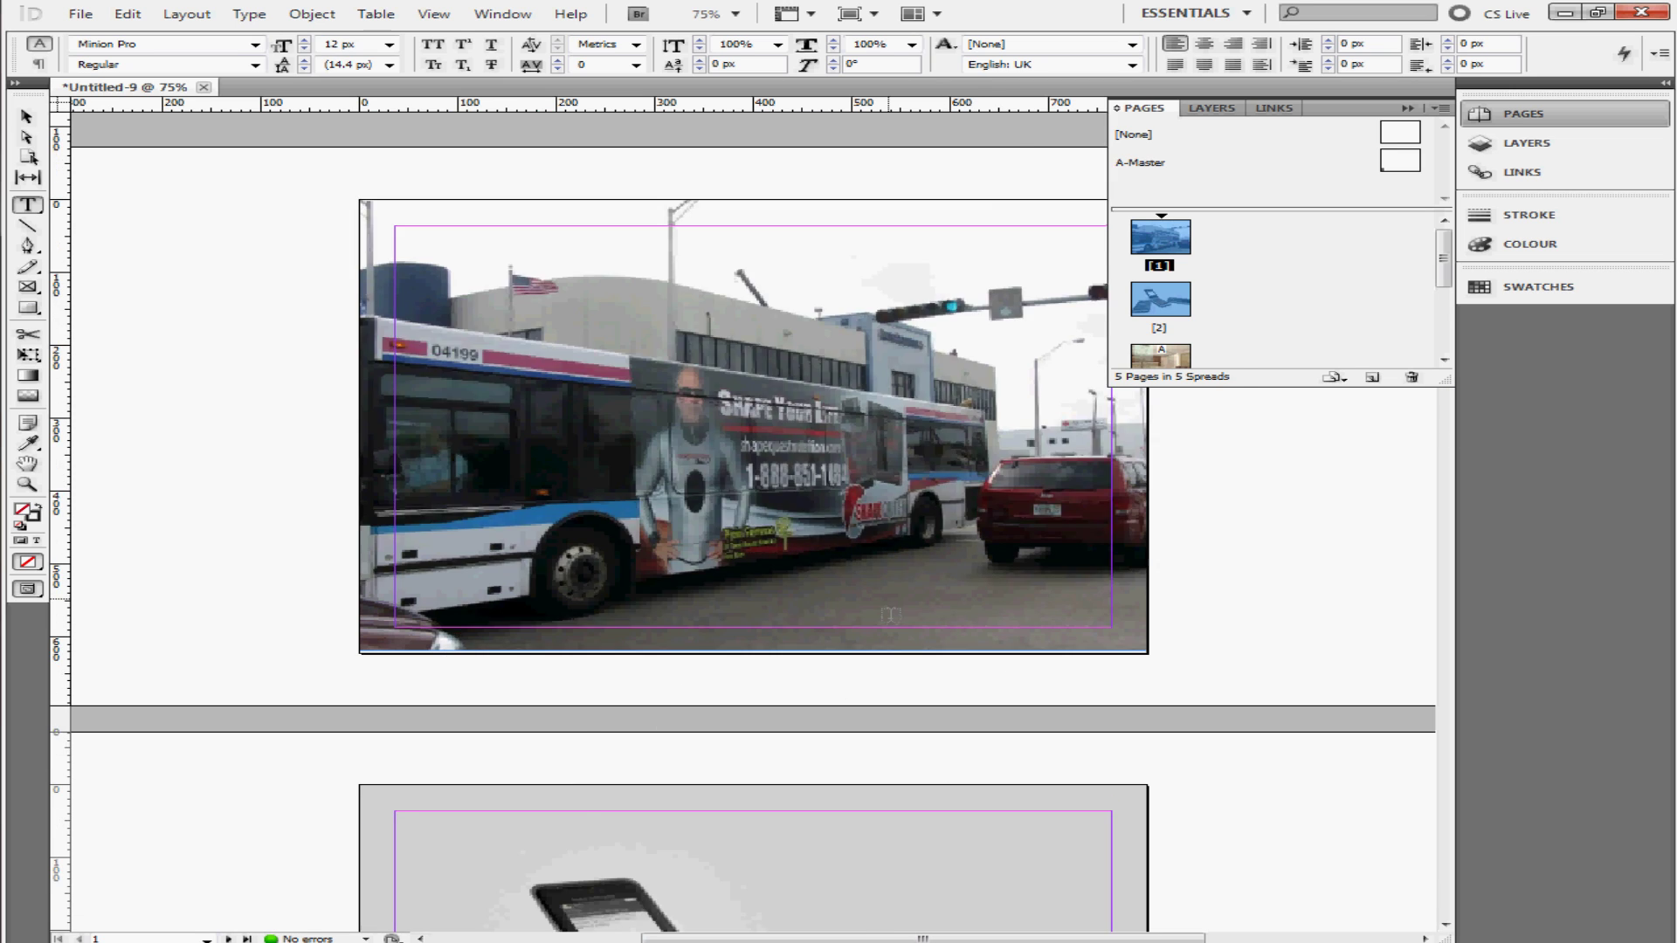
Scroll through the document to check the page number on each page
scroll(890, 615, down, 3)
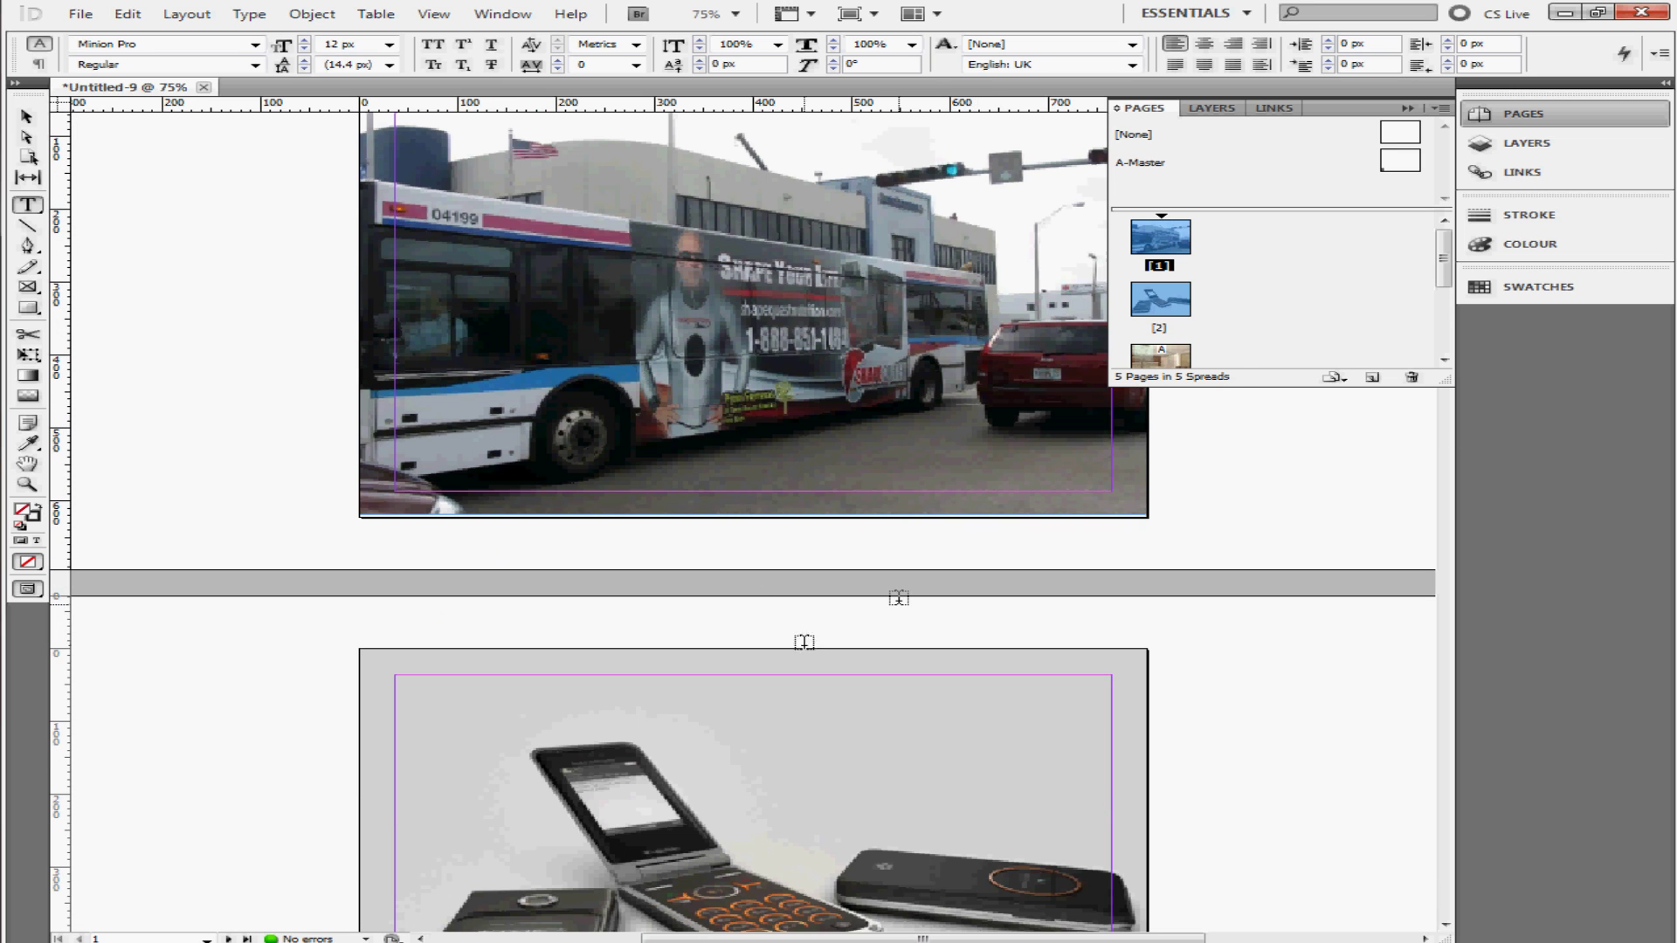
scroll(805, 638, down, 2)
scroll(805, 638, down, 18)
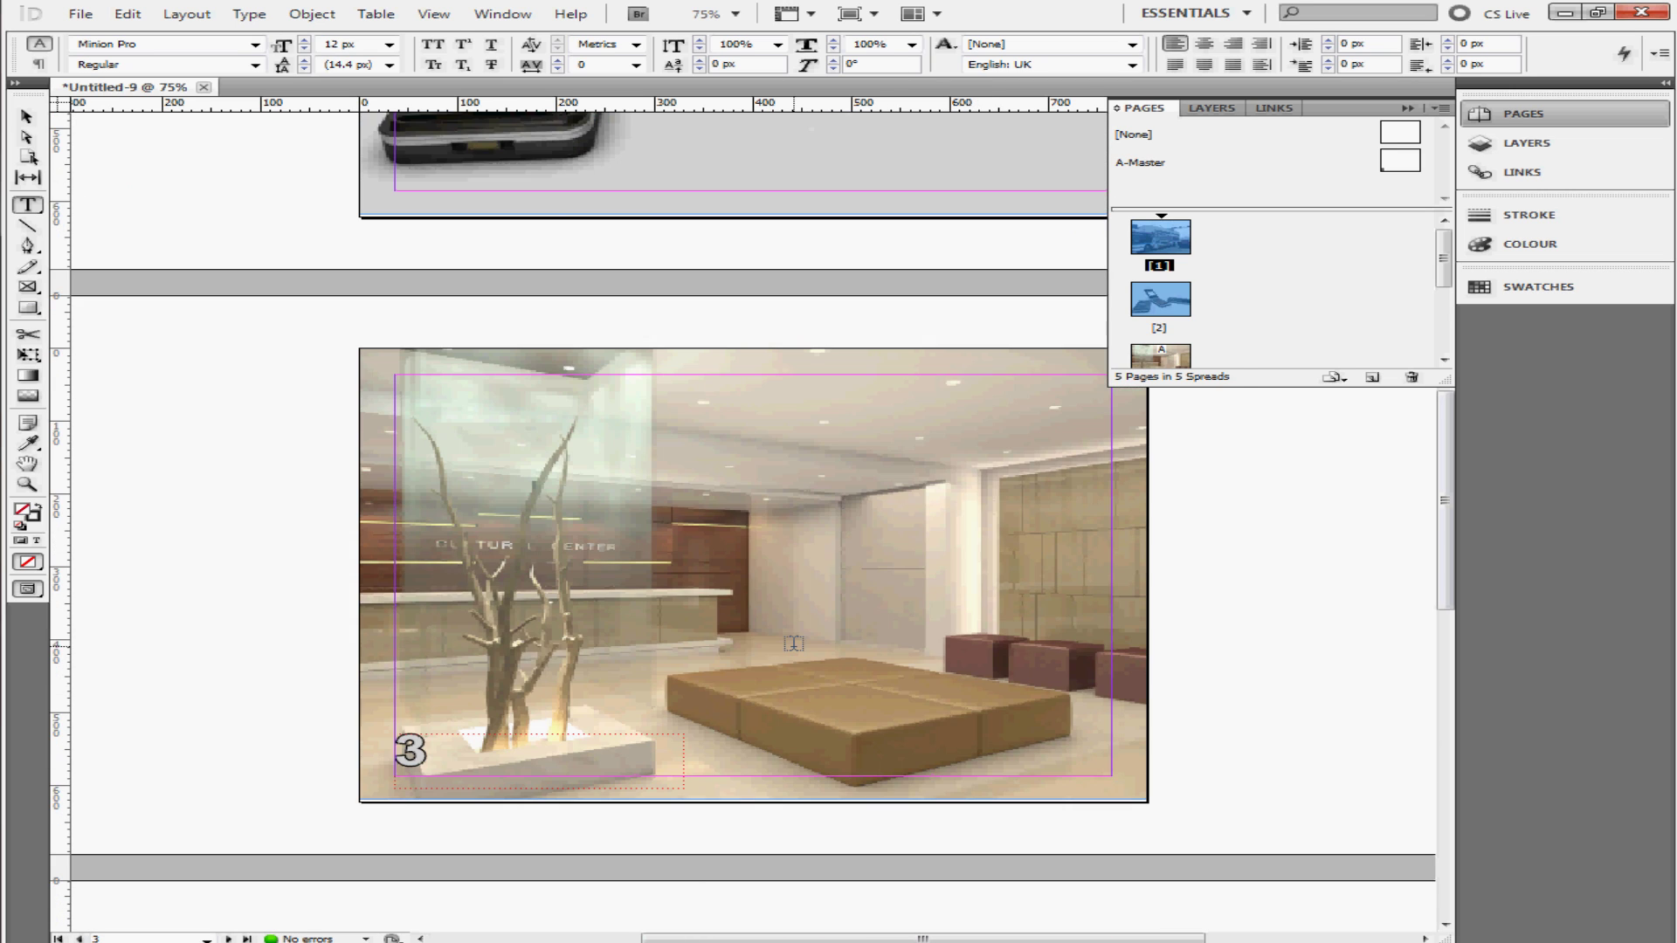
scroll(839, 651, down, 16)
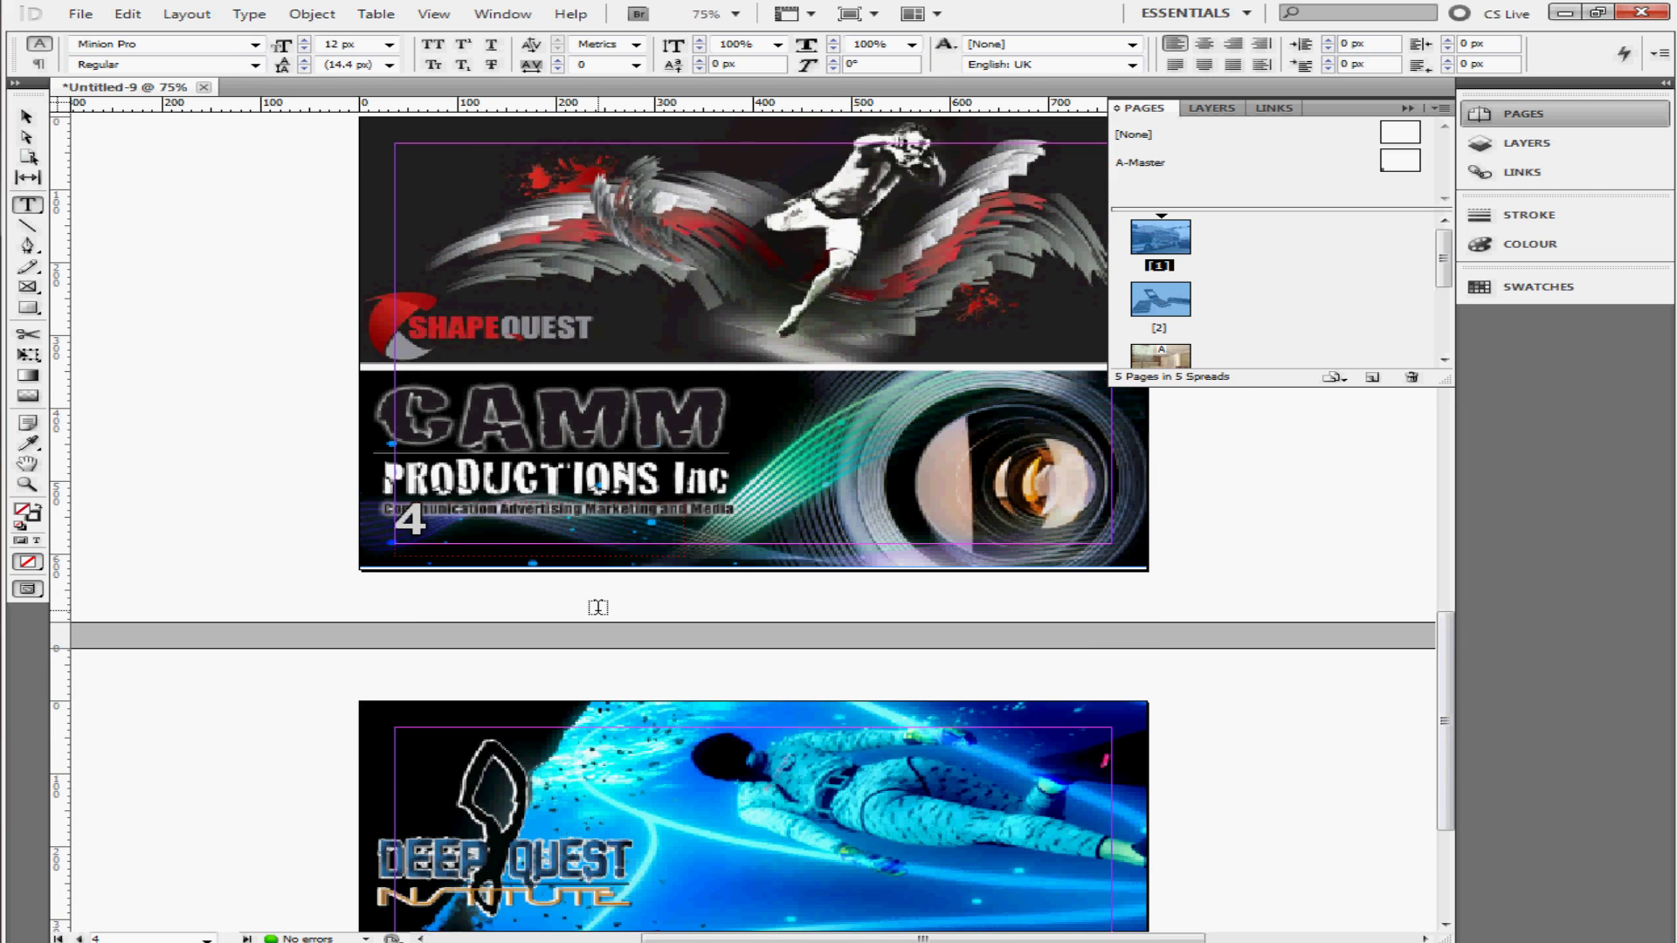
scroll(598, 607, up, 2)
scroll(665, 633, up, 15)
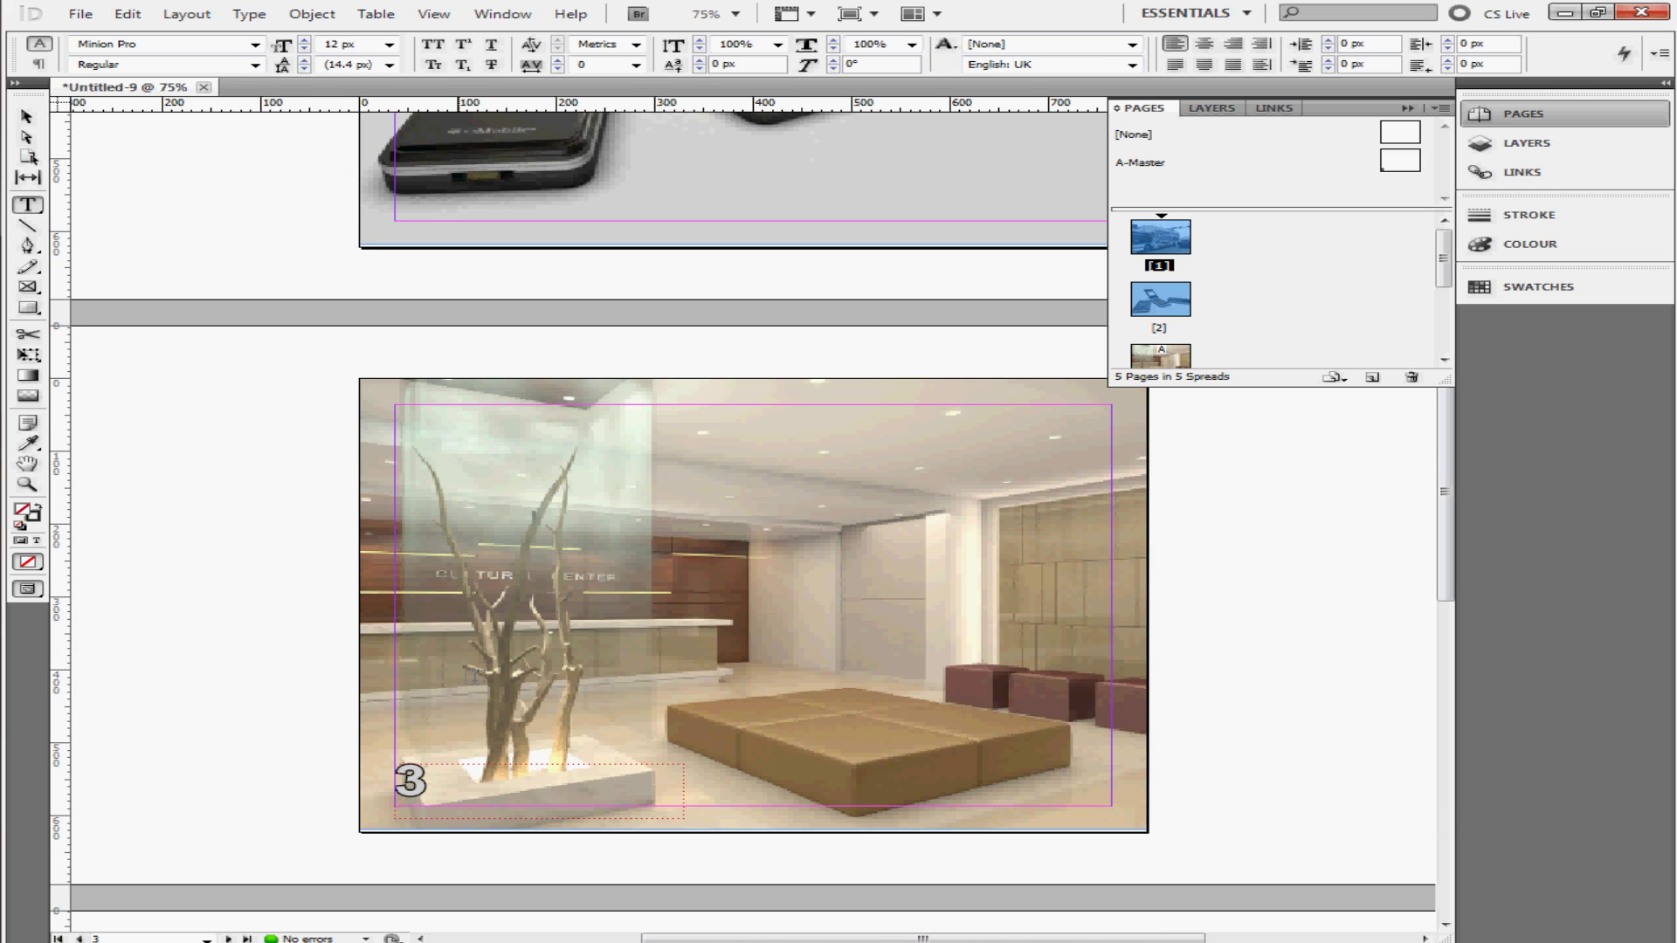
scroll(779, 636, down, 11)
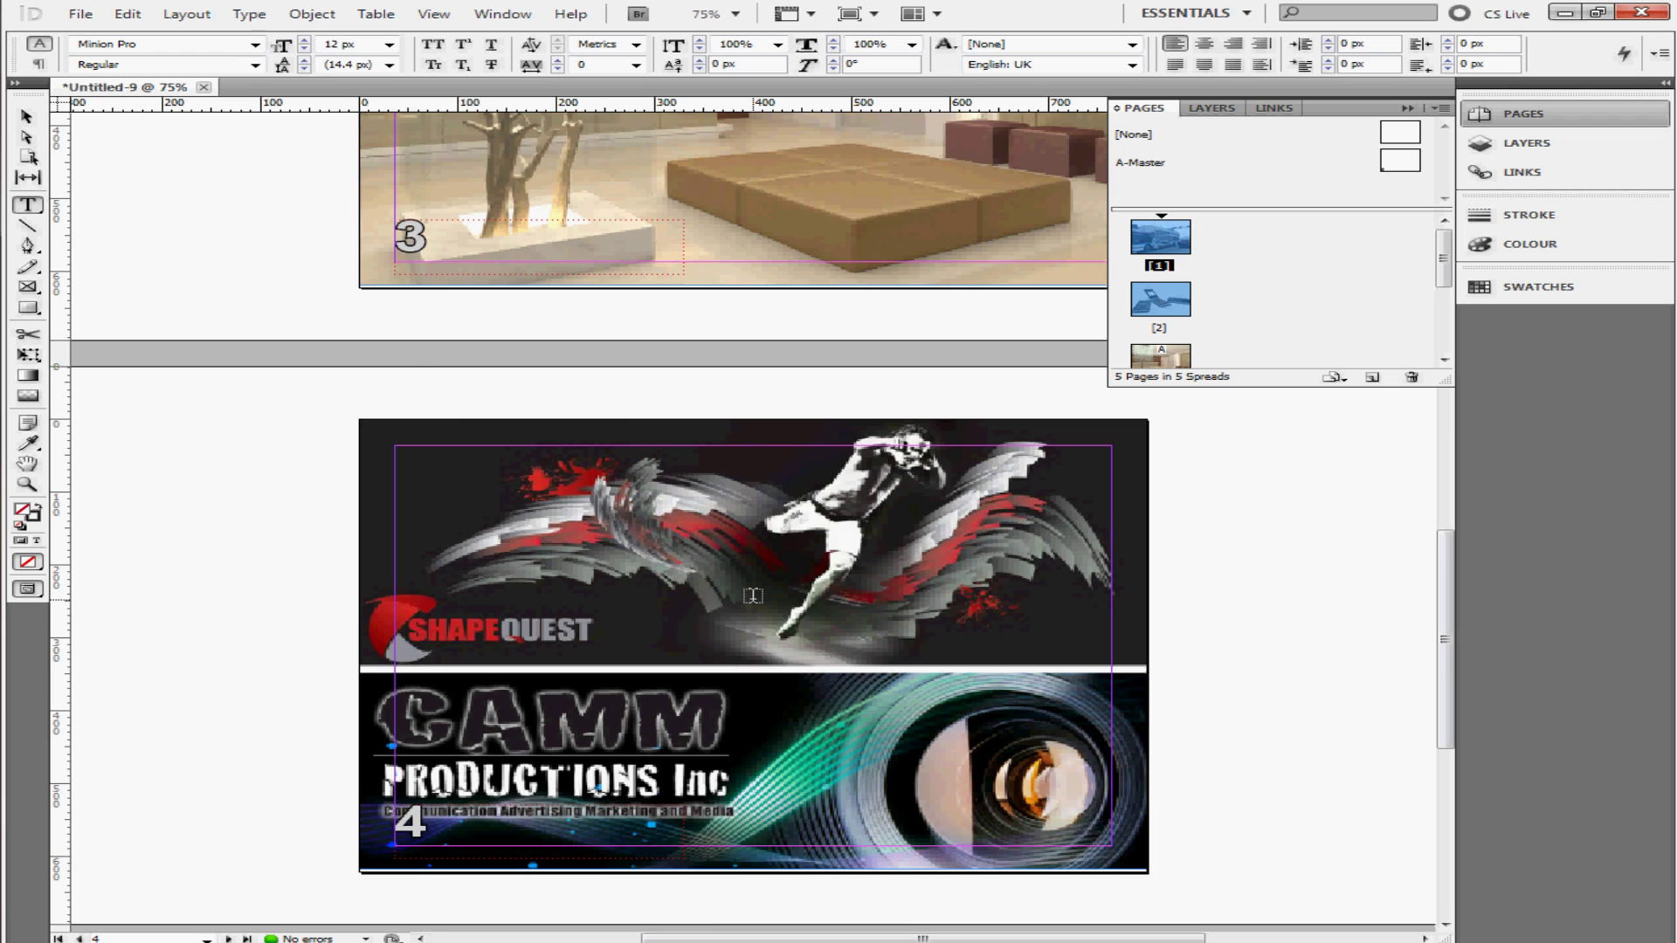
scroll(753, 595, down, 3)
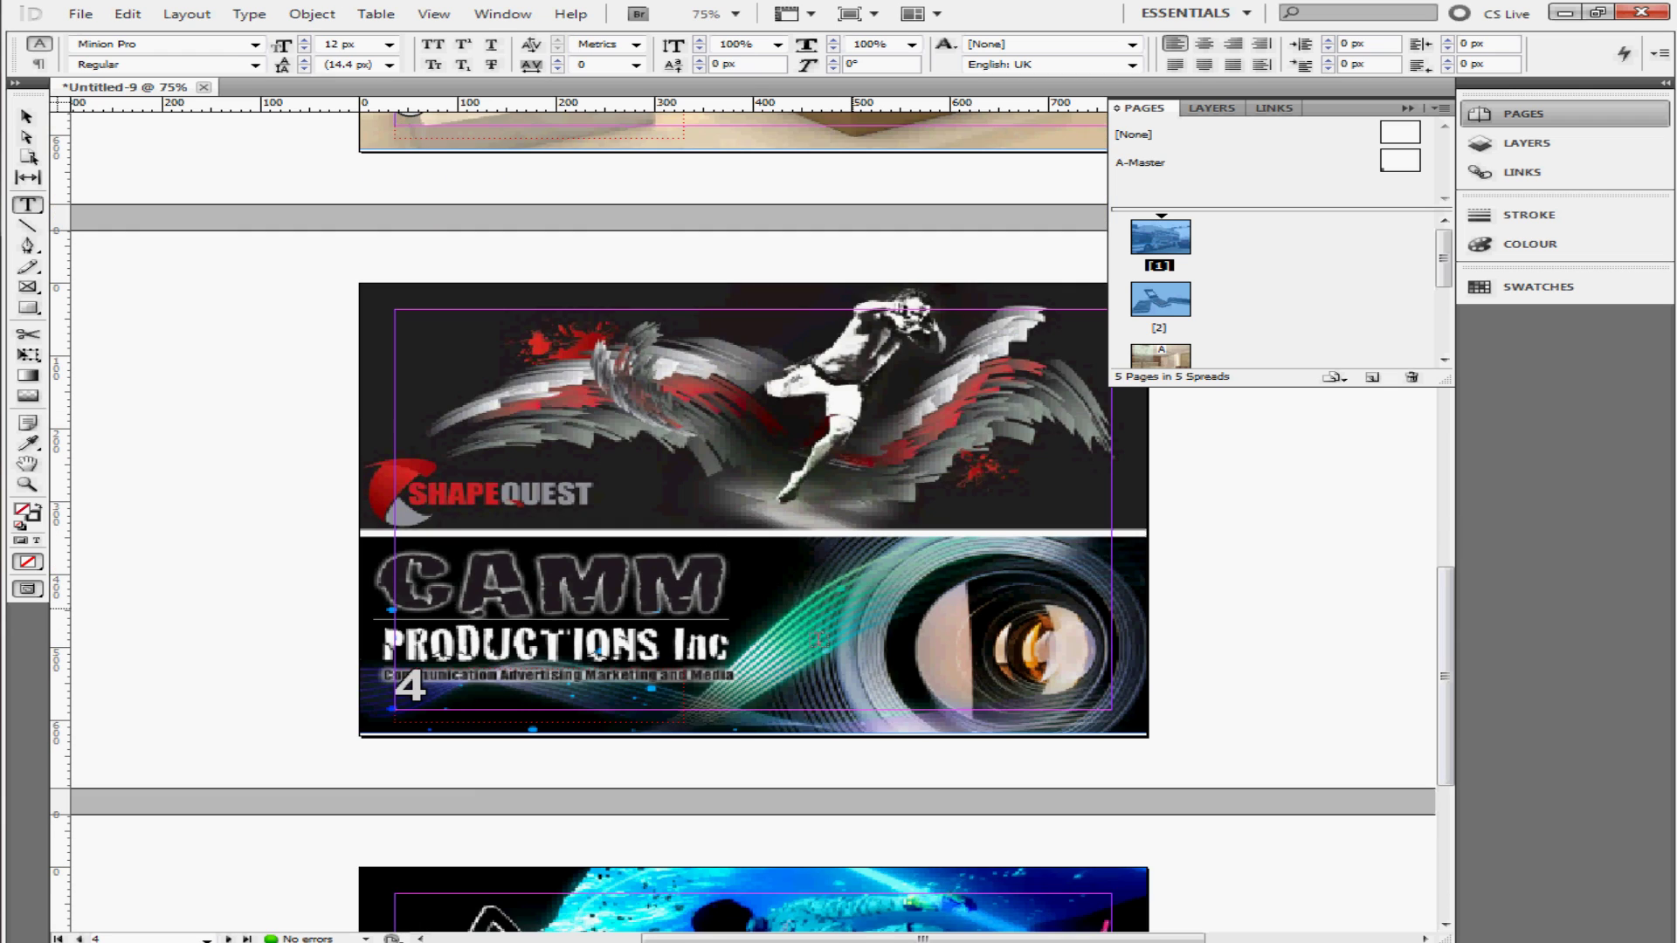
scroll(819, 638, up, 11)
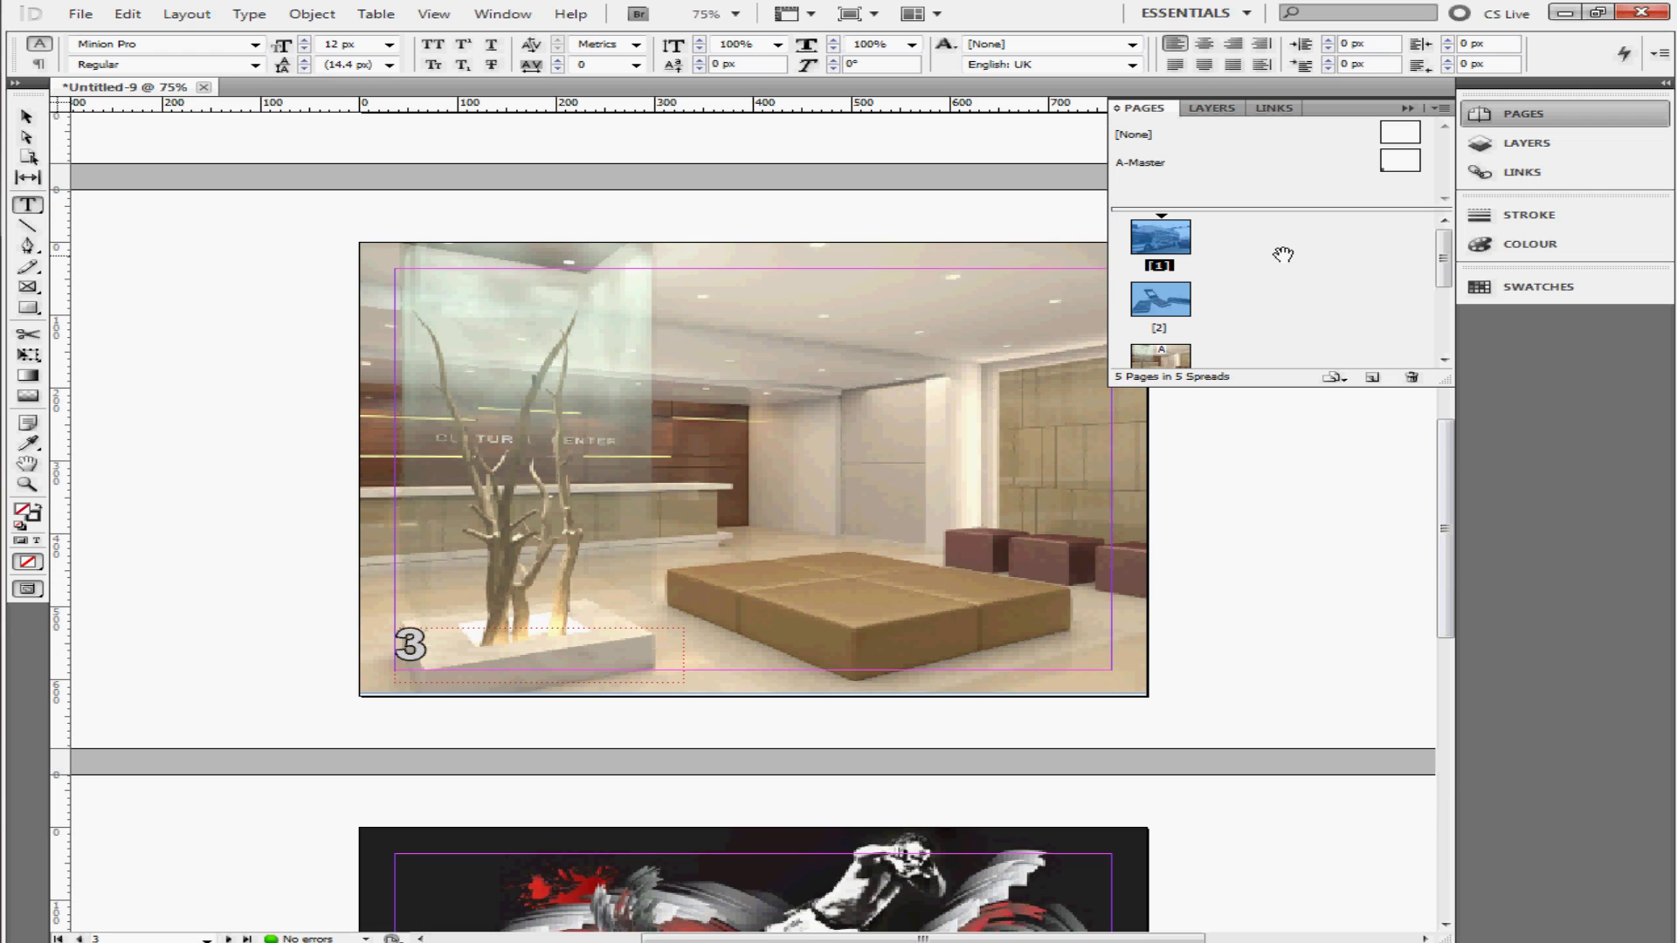
Review the pages again and select the page 3 thumbnail in the Pages panel
drag(1442, 250, 1440, 258)
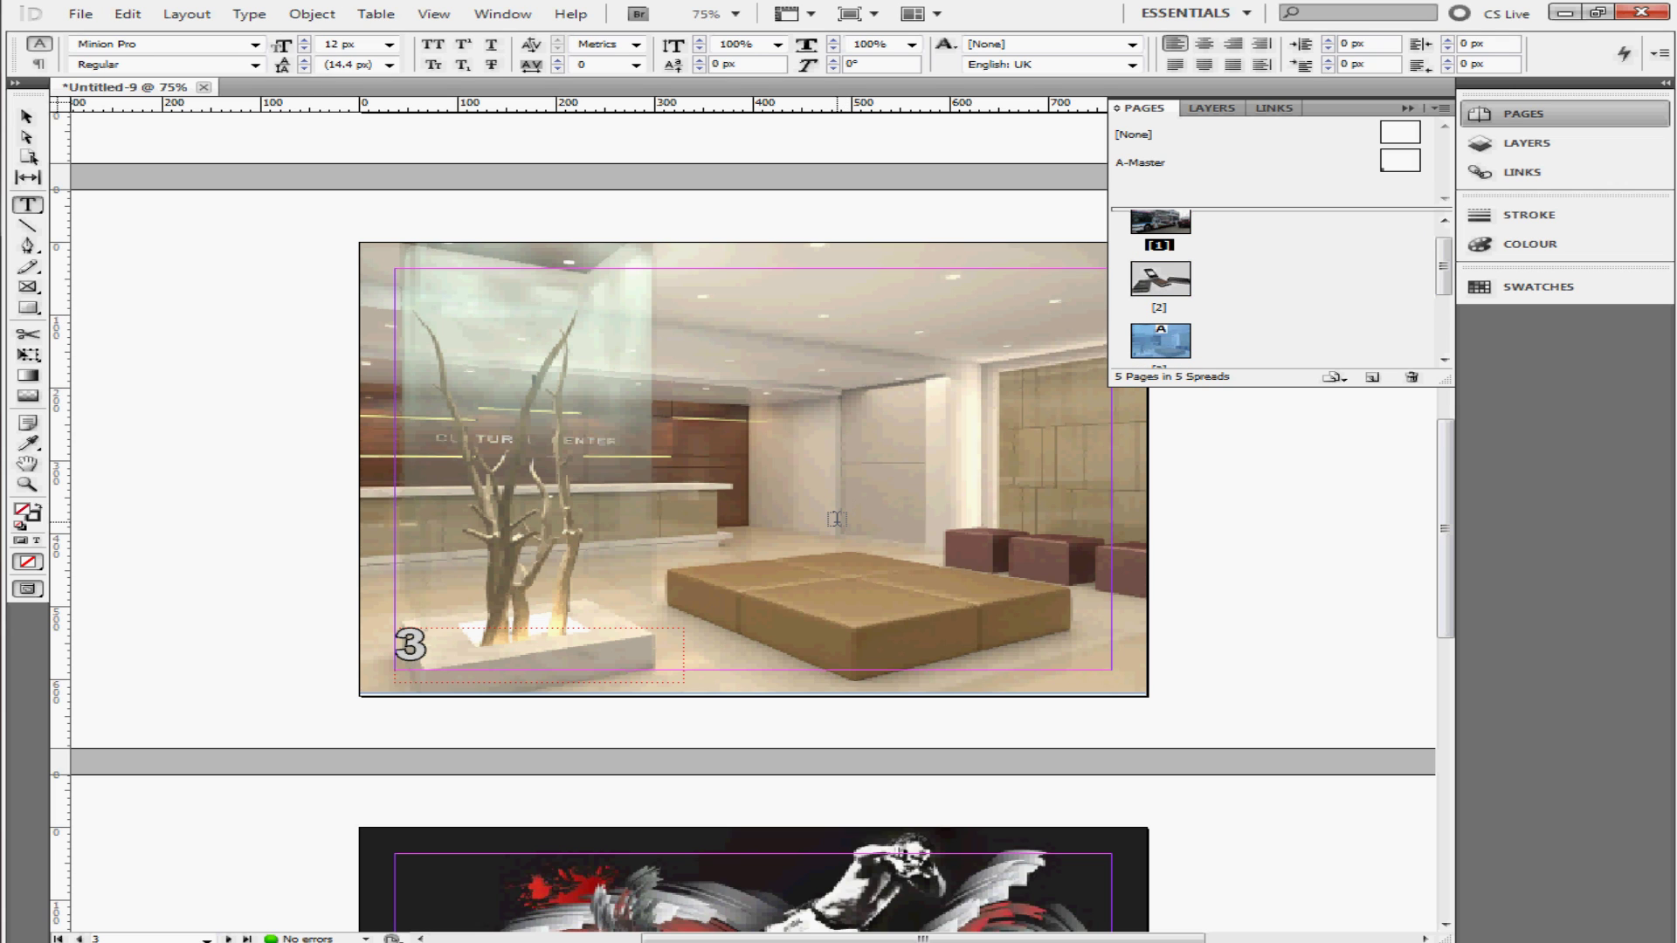
scroll(837, 519, up, 5)
scroll(838, 518, down, 1)
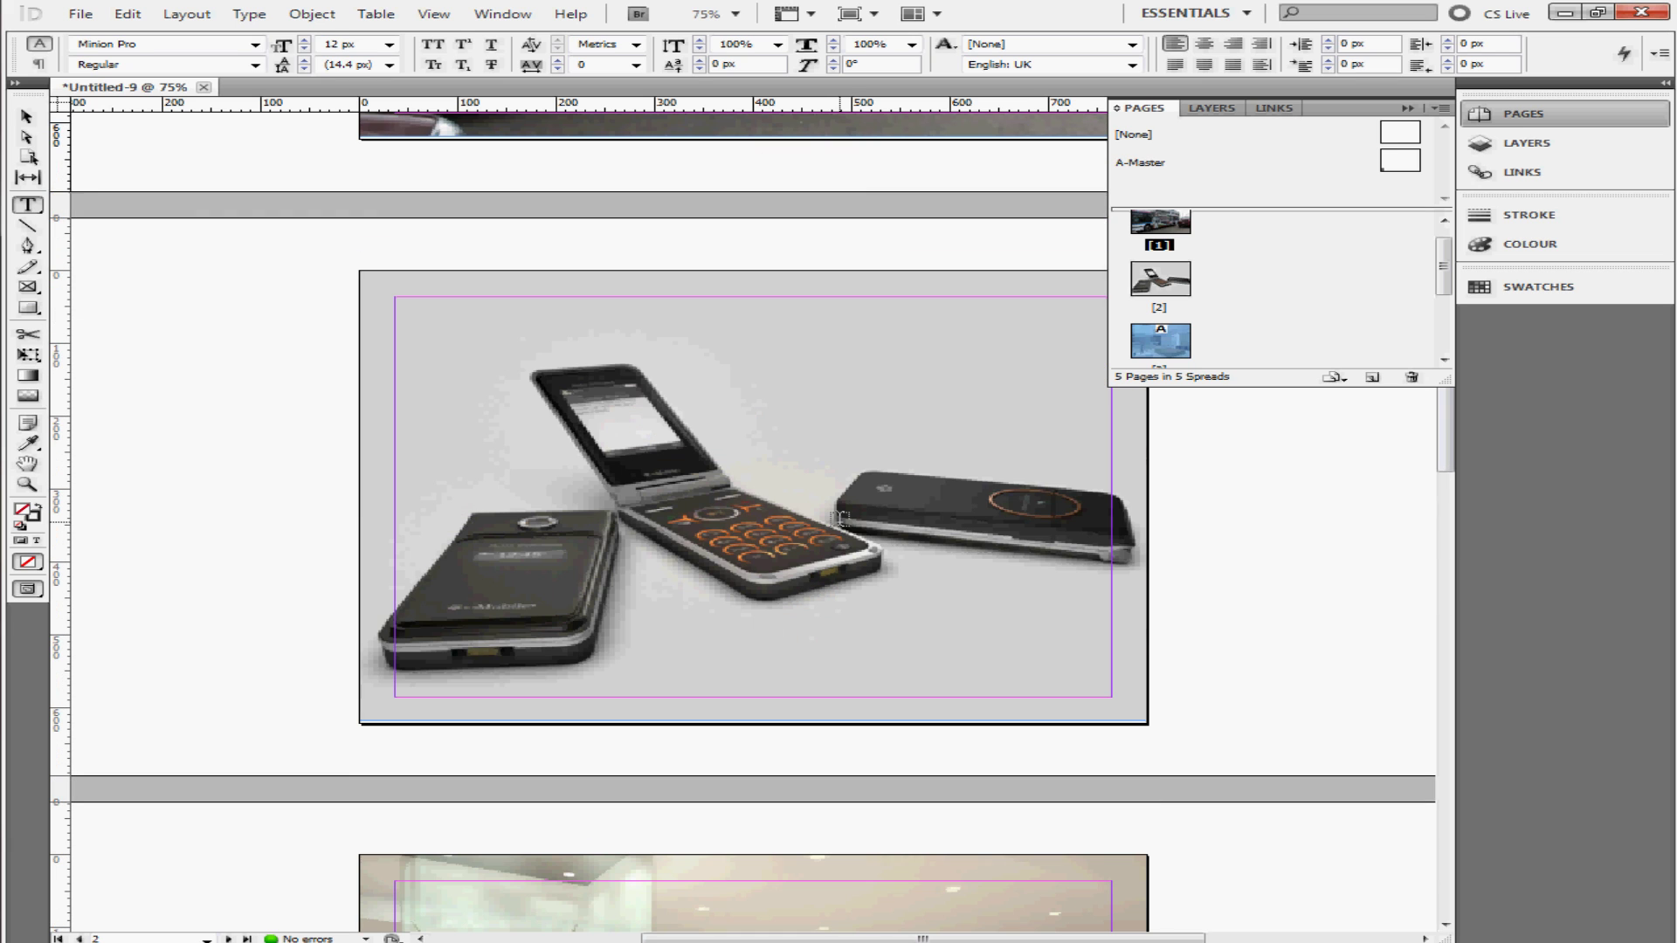
scroll(840, 519, down, 6)
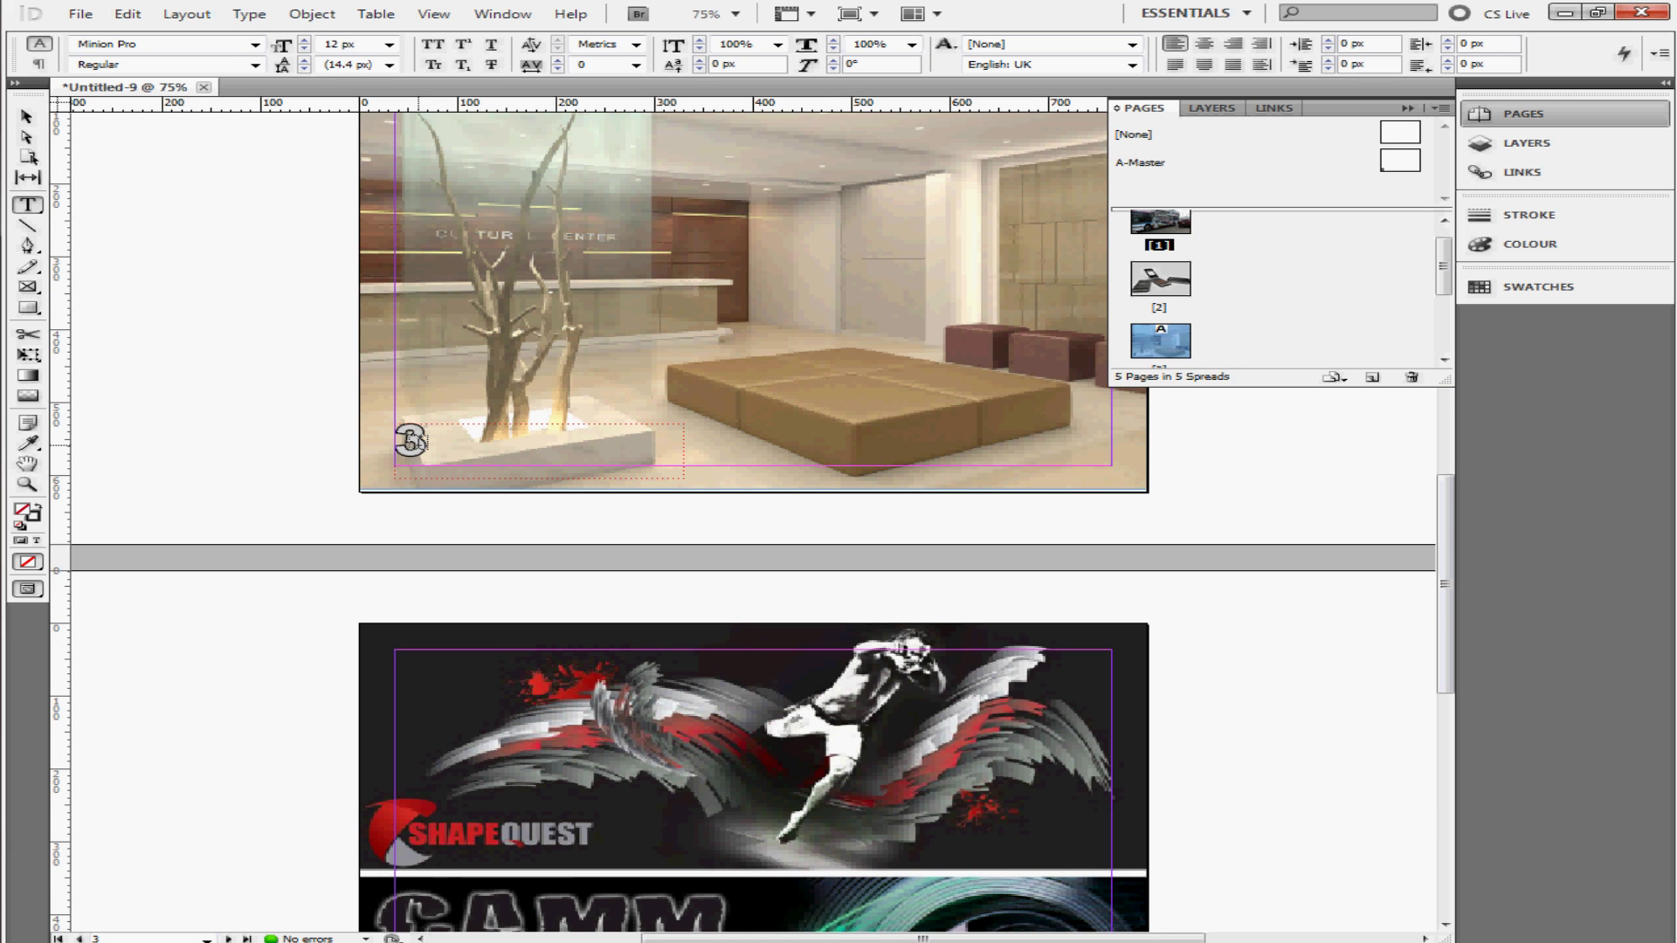
scroll(411, 441, down, 4)
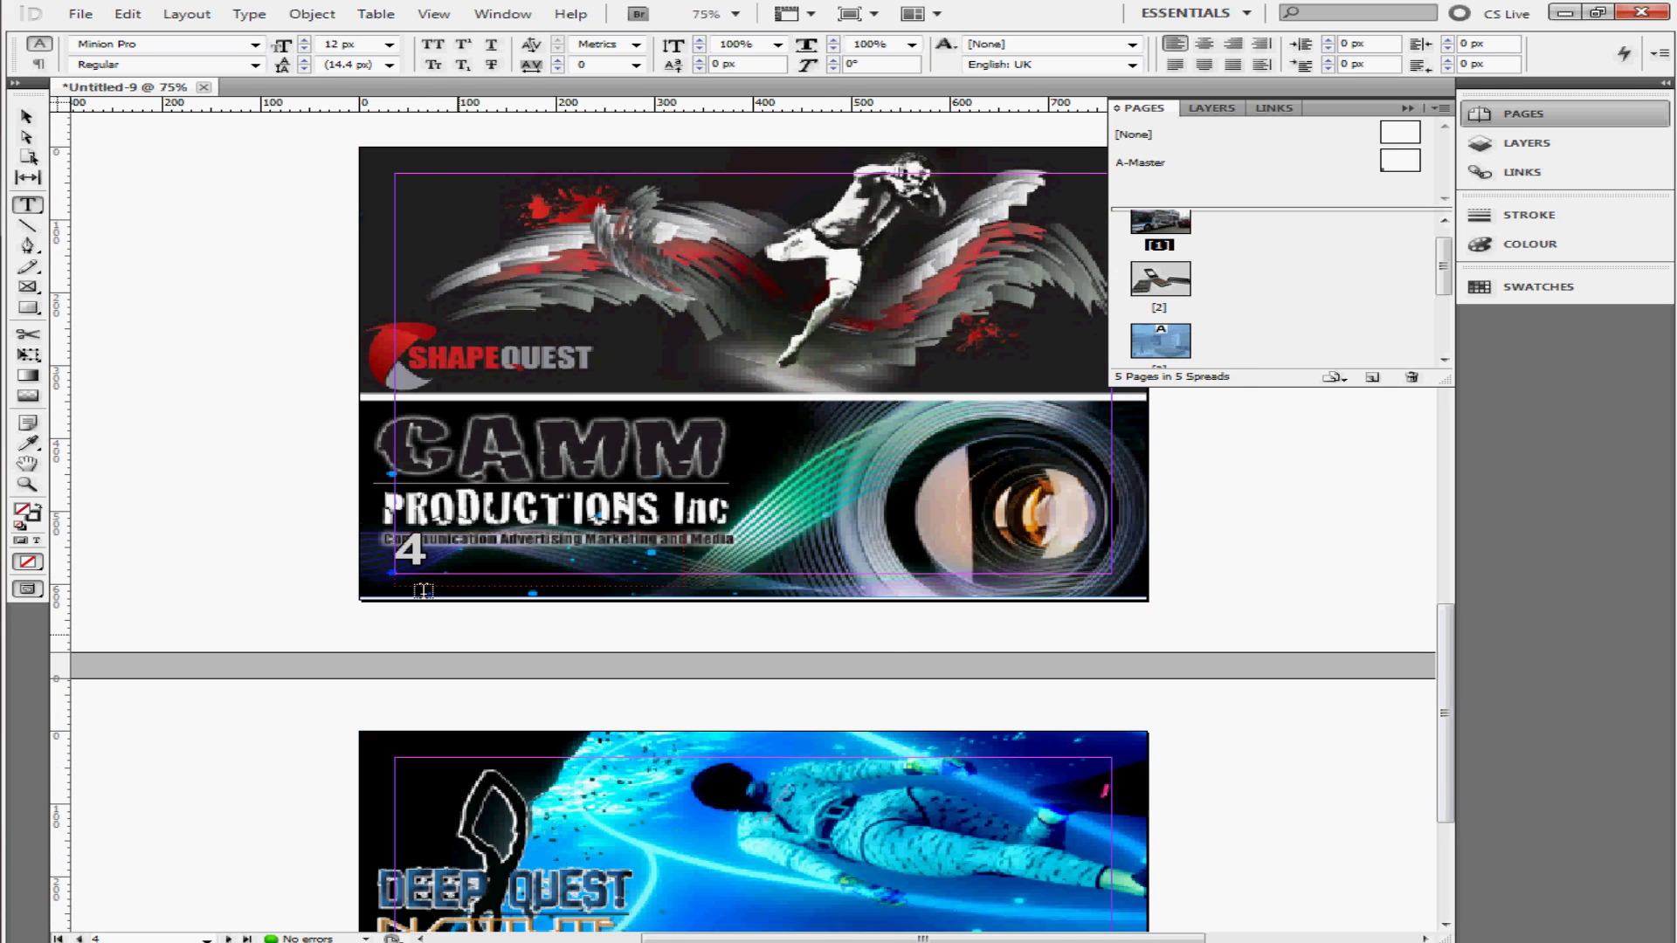
scroll(423, 591, down, 3)
scroll(608, 596, up, 6)
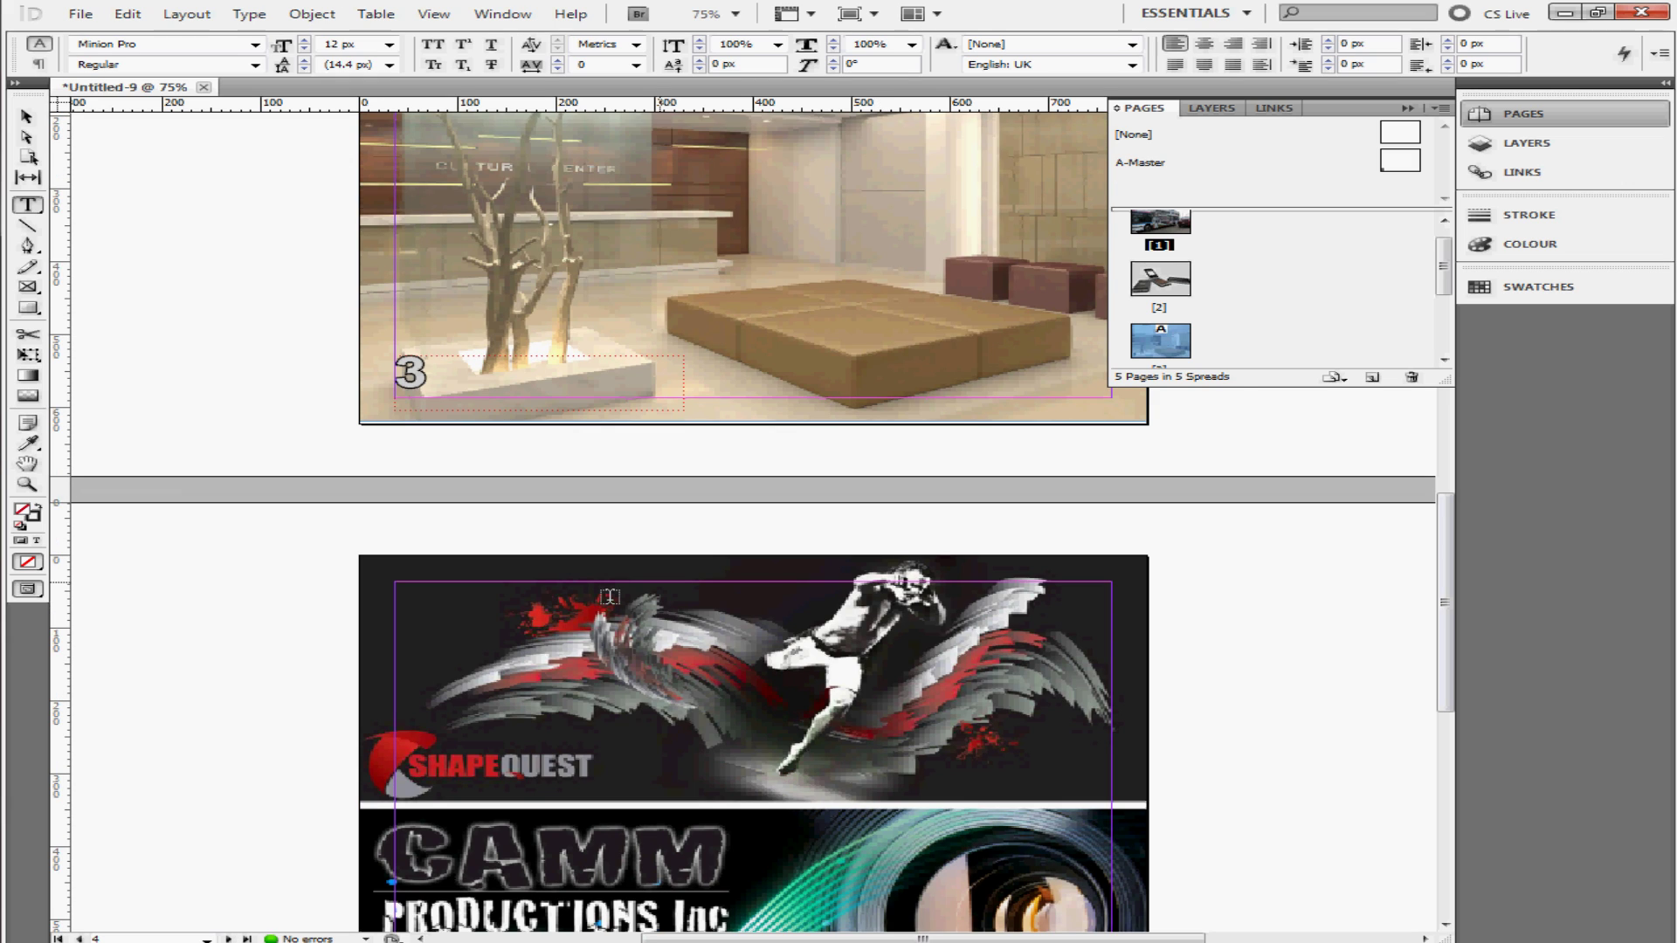
scroll(1397, 289, down, 1)
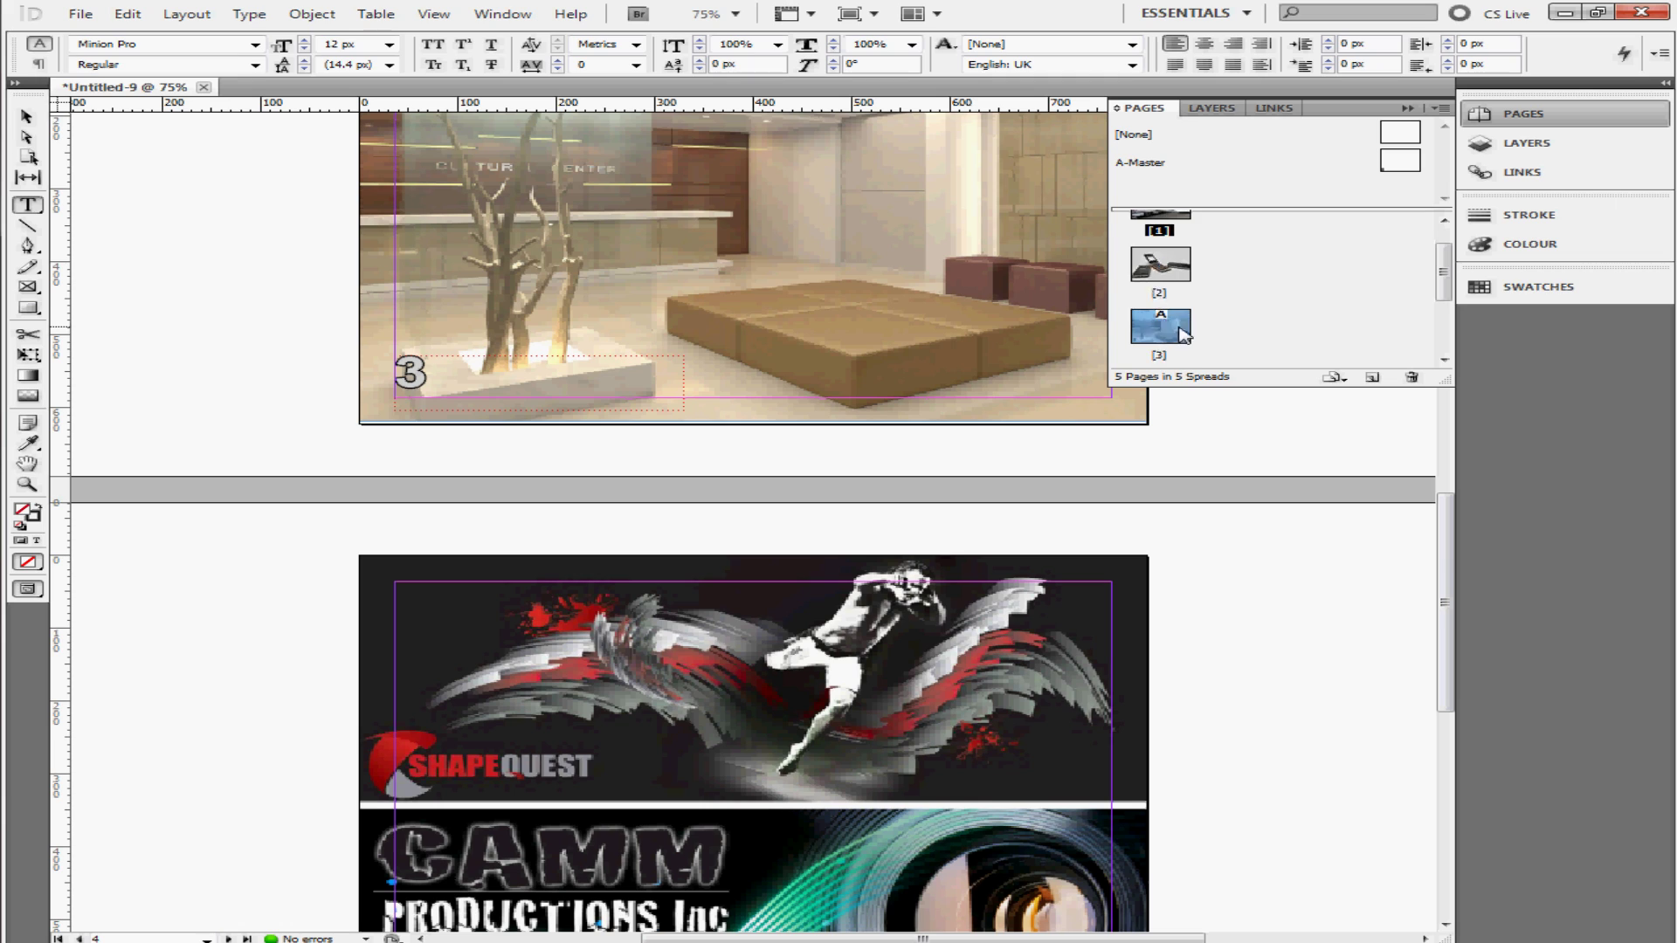
scroll(1184, 334, up, 2)
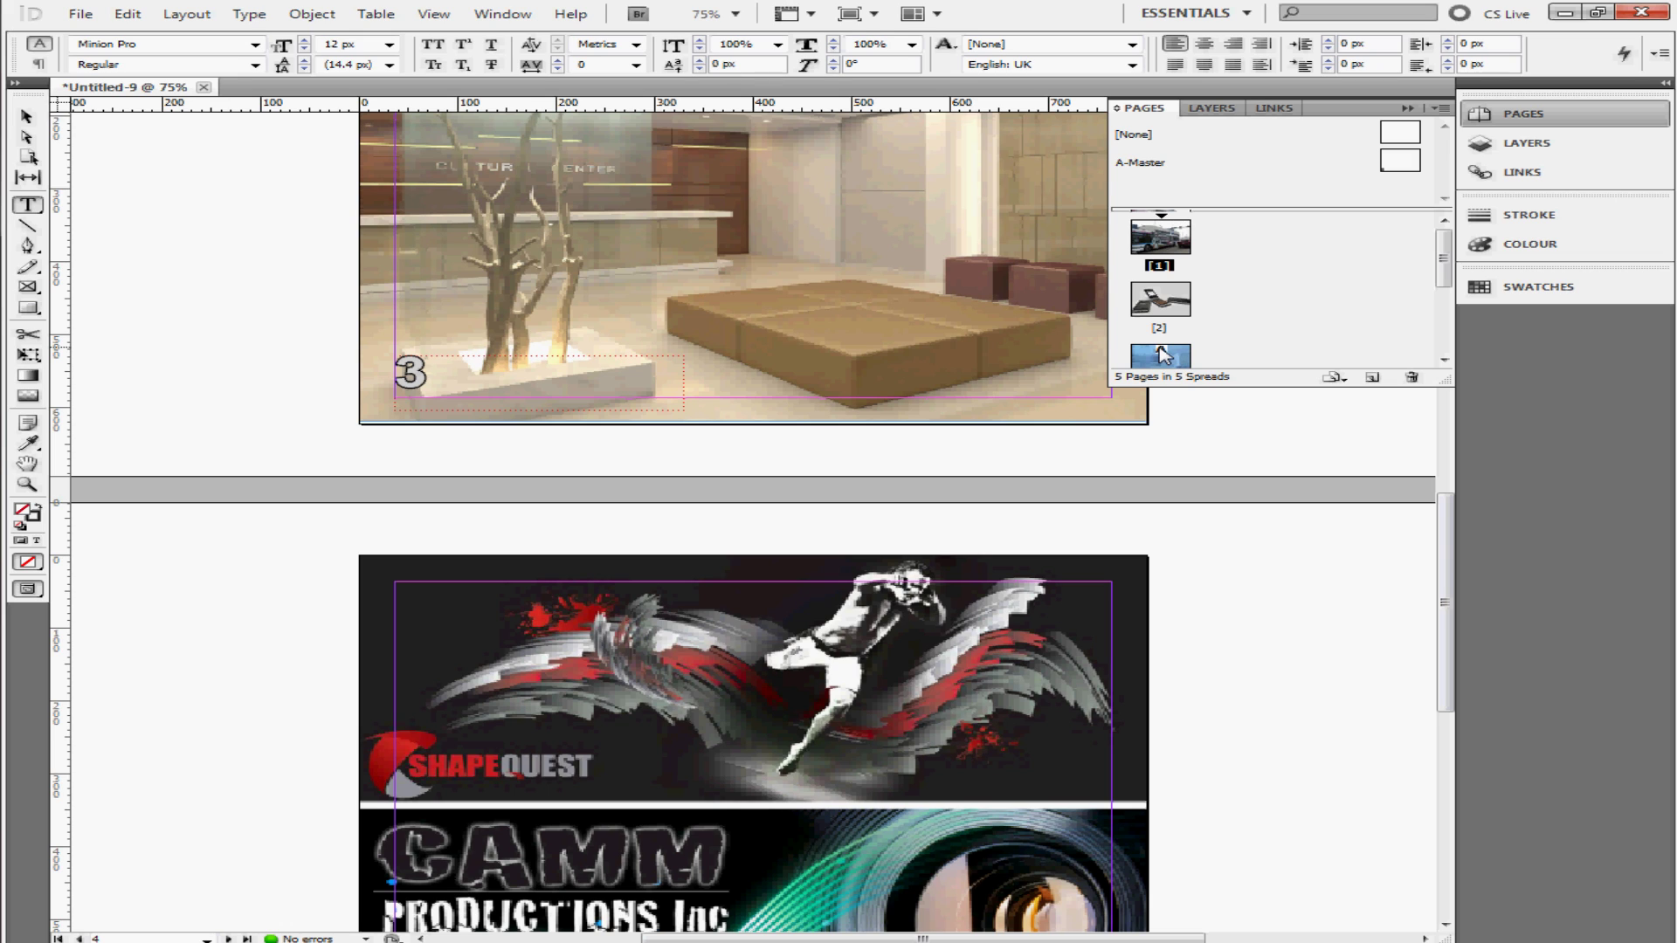
scroll(1160, 353, down, 2)
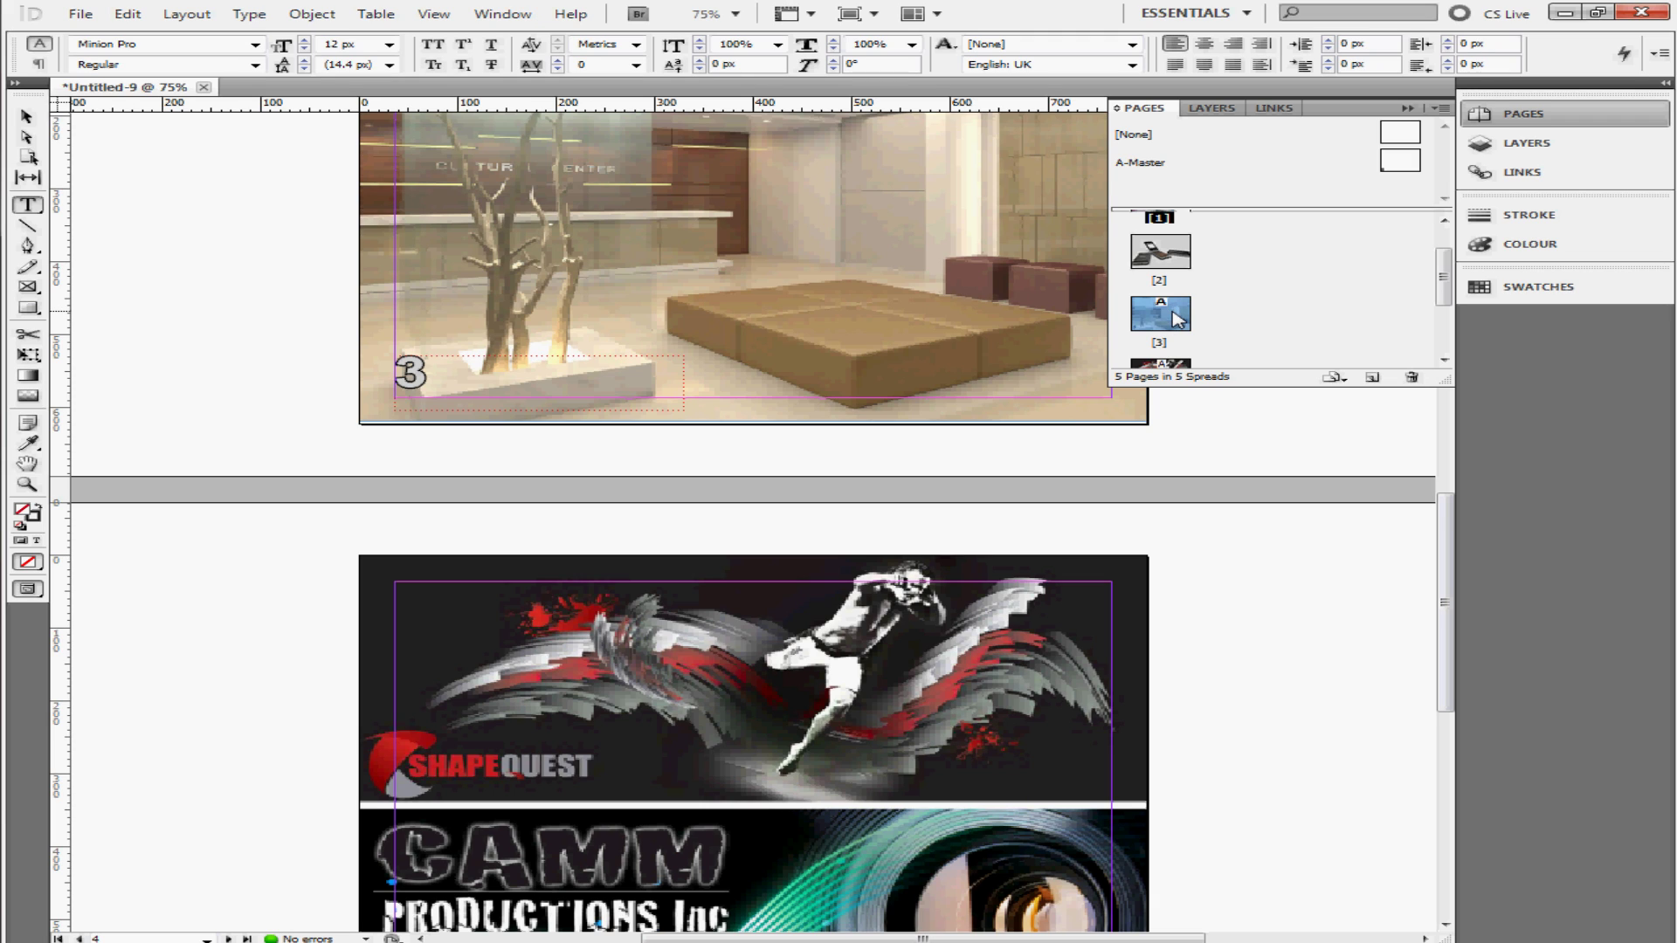
drag(1176, 318, 1185, 326)
Give page three Numbering & Section Options starting page numbering at 2, accepting the duplicate-number warning
right_click(1177, 318)
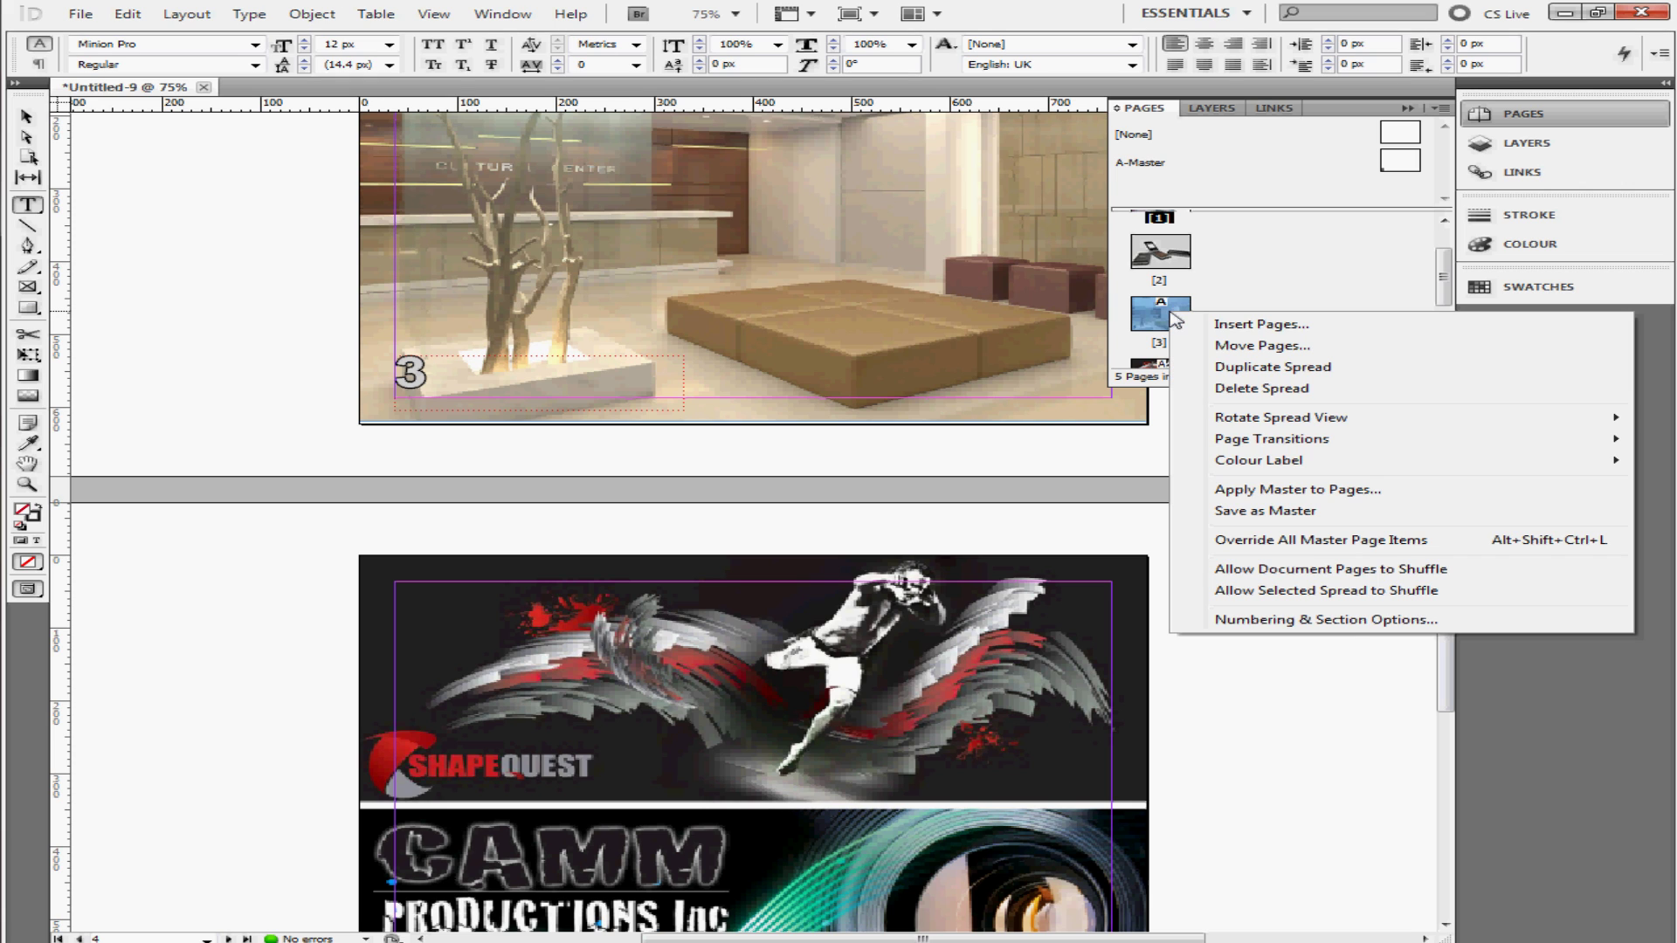
click(1293, 619)
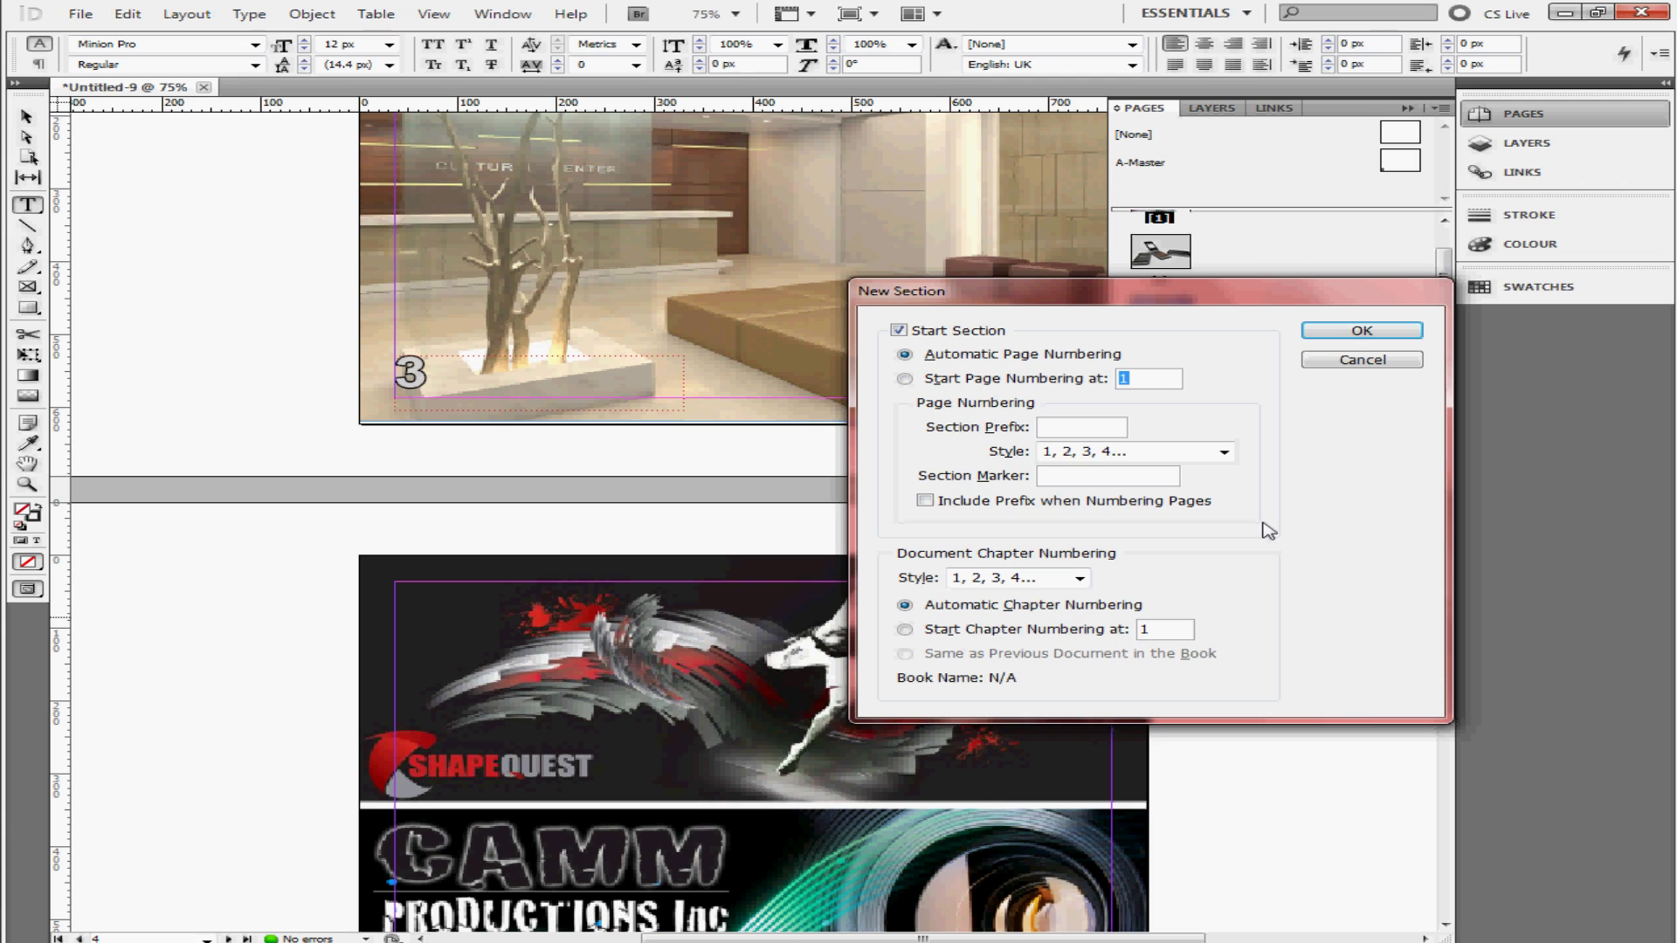
click(905, 379)
drag(1151, 379, 1112, 378)
text(2)
click(1377, 337)
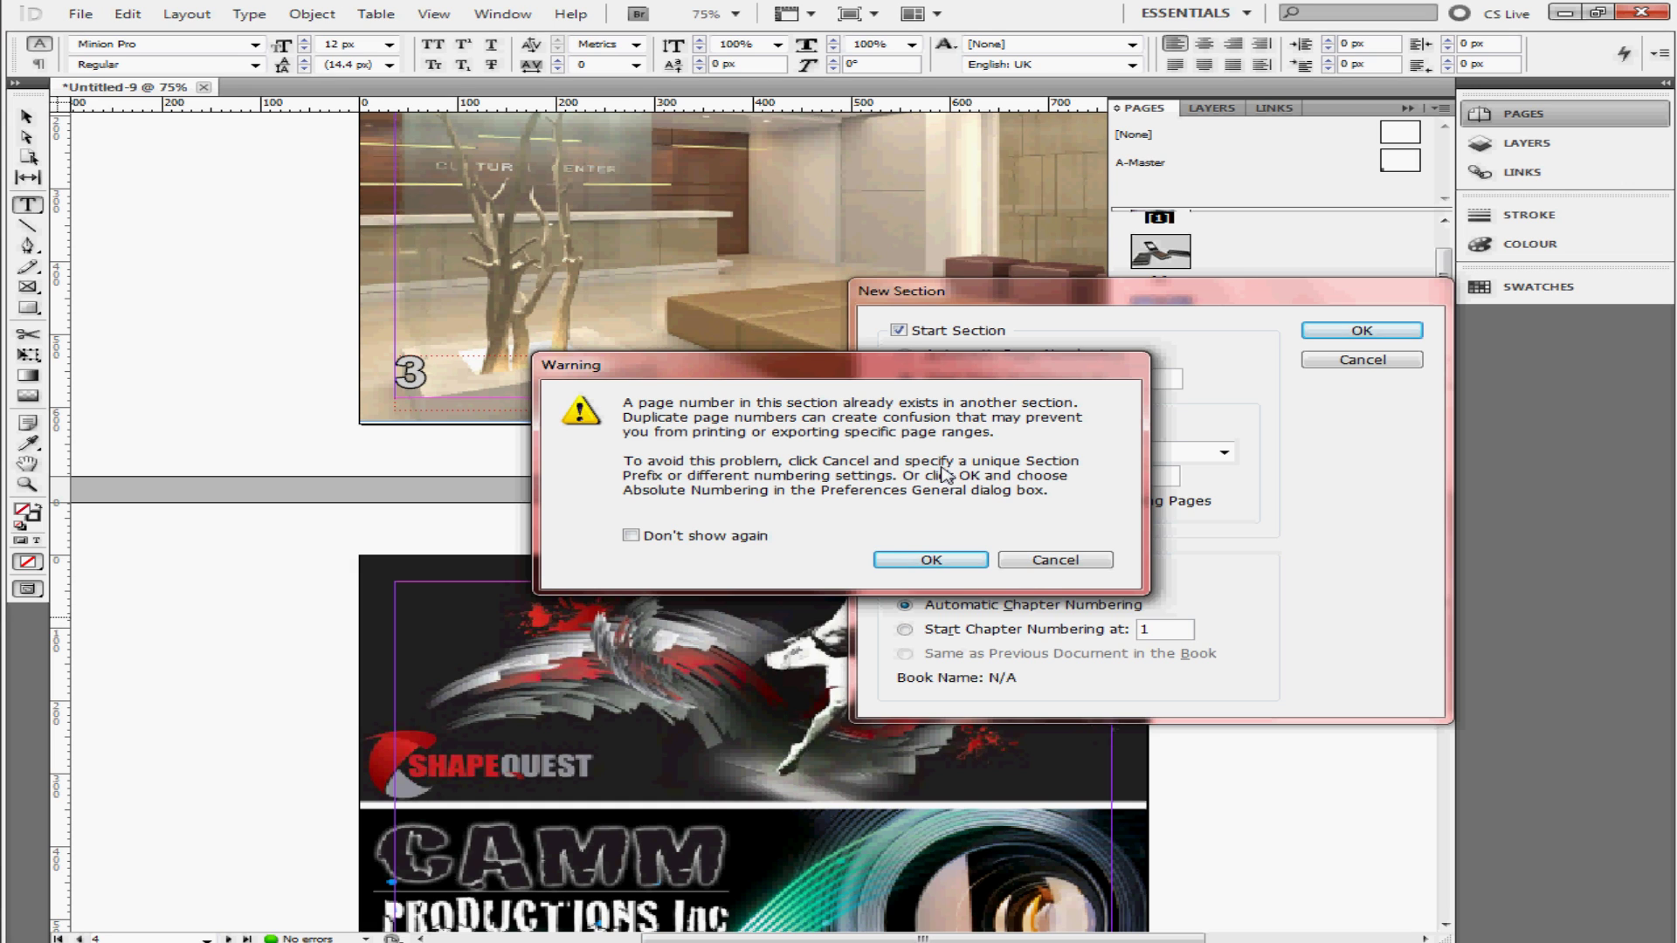
click(943, 561)
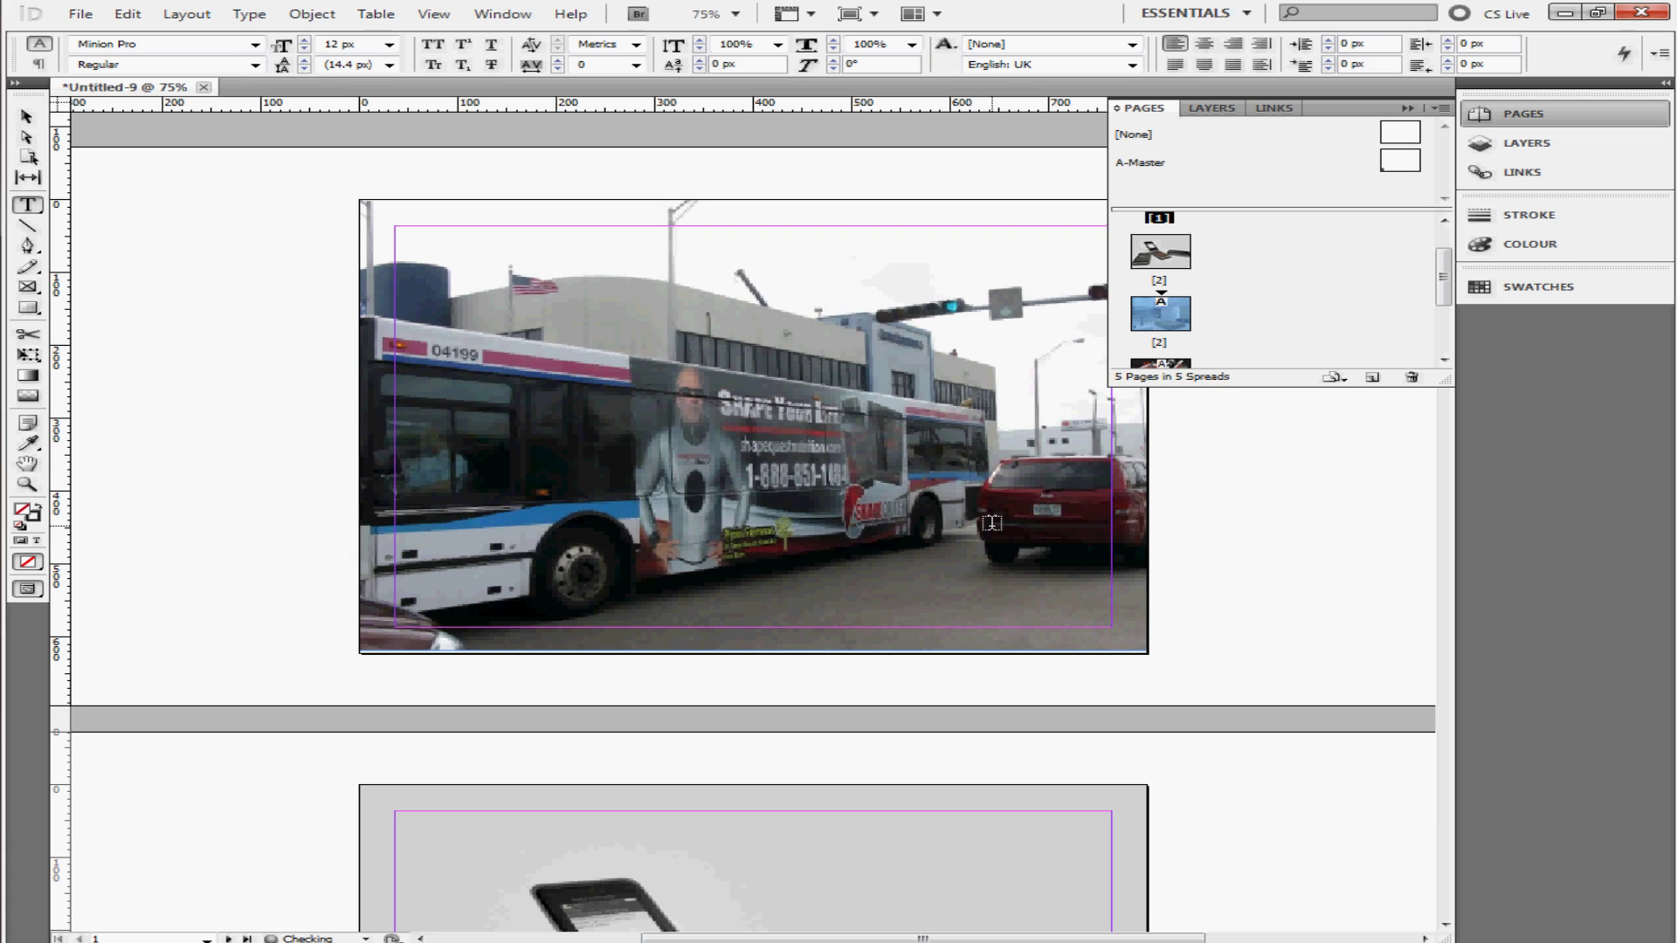
Scroll through the document to verify the lobby page reads 2 and the next pages 3 and 4
scroll(991, 522, down, 5)
scroll(930, 652, down, 5)
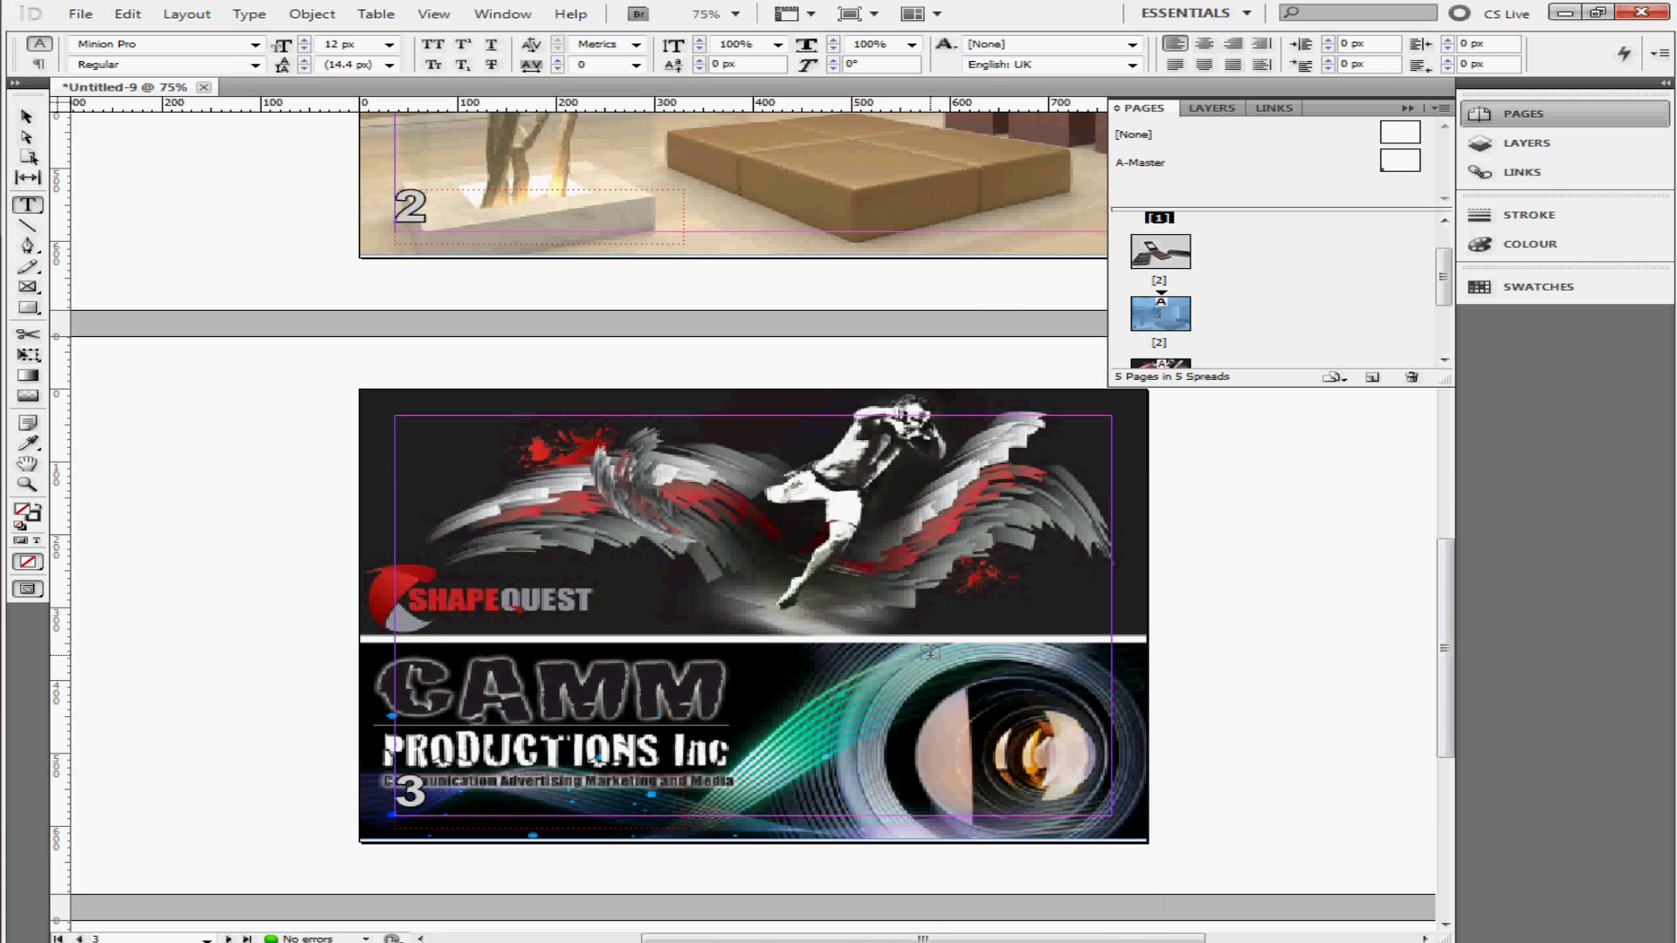
scroll(930, 653, up, 4)
scroll(930, 639, up, 2)
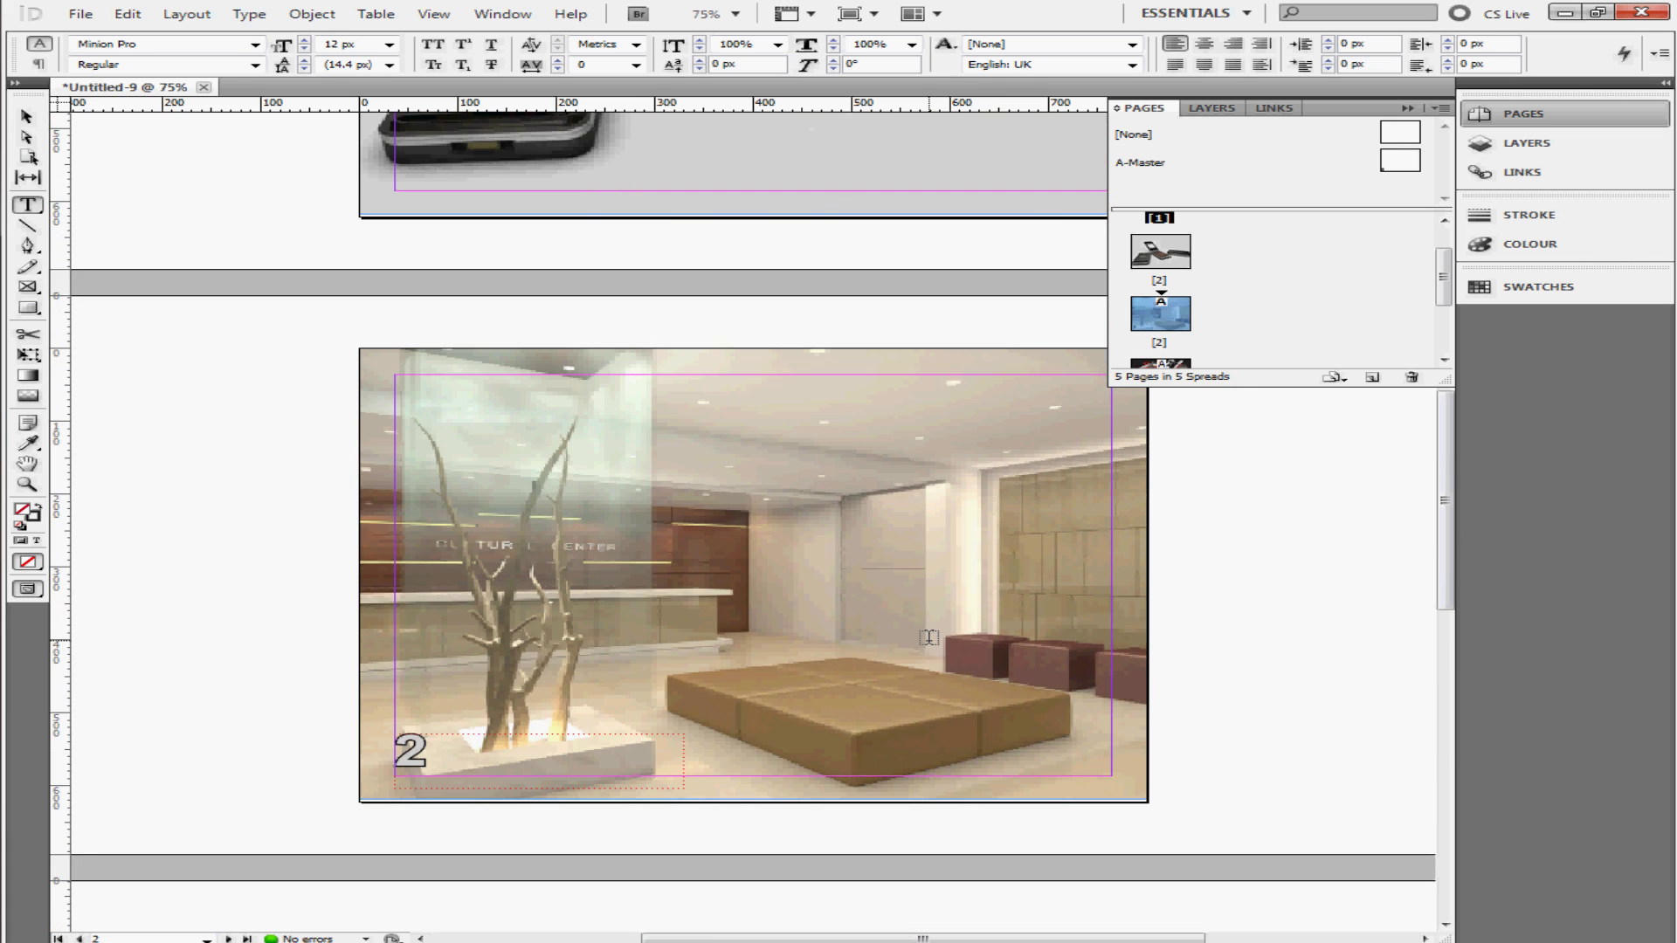
scroll(929, 638, down, 2)
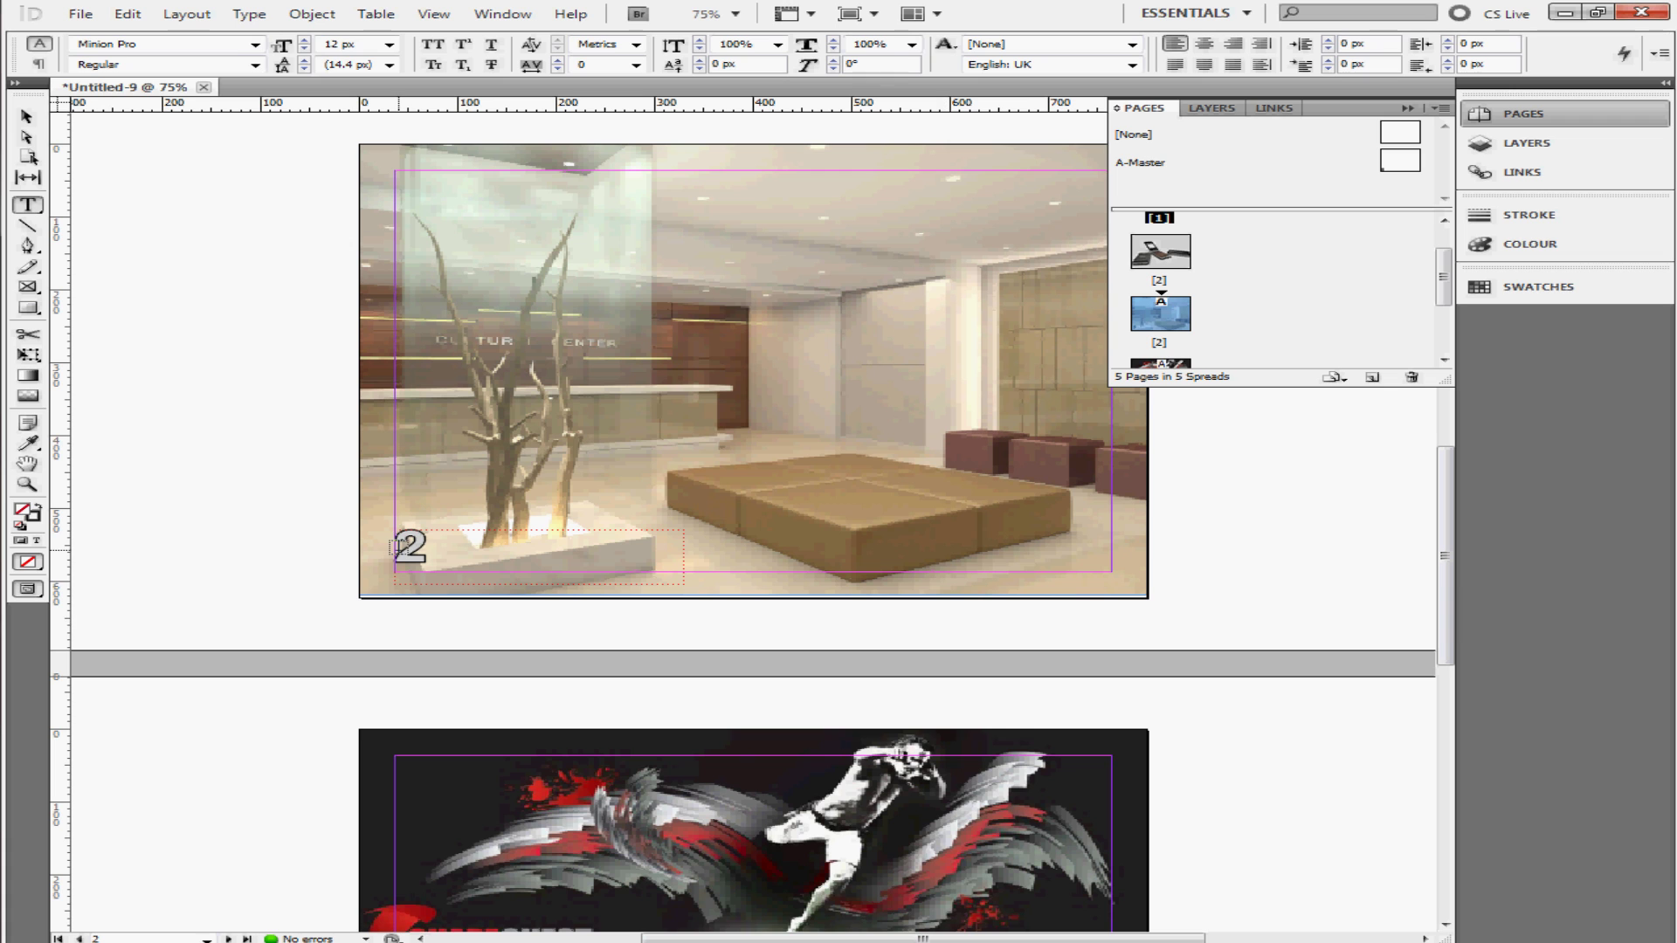
scroll(555, 619, down, 6)
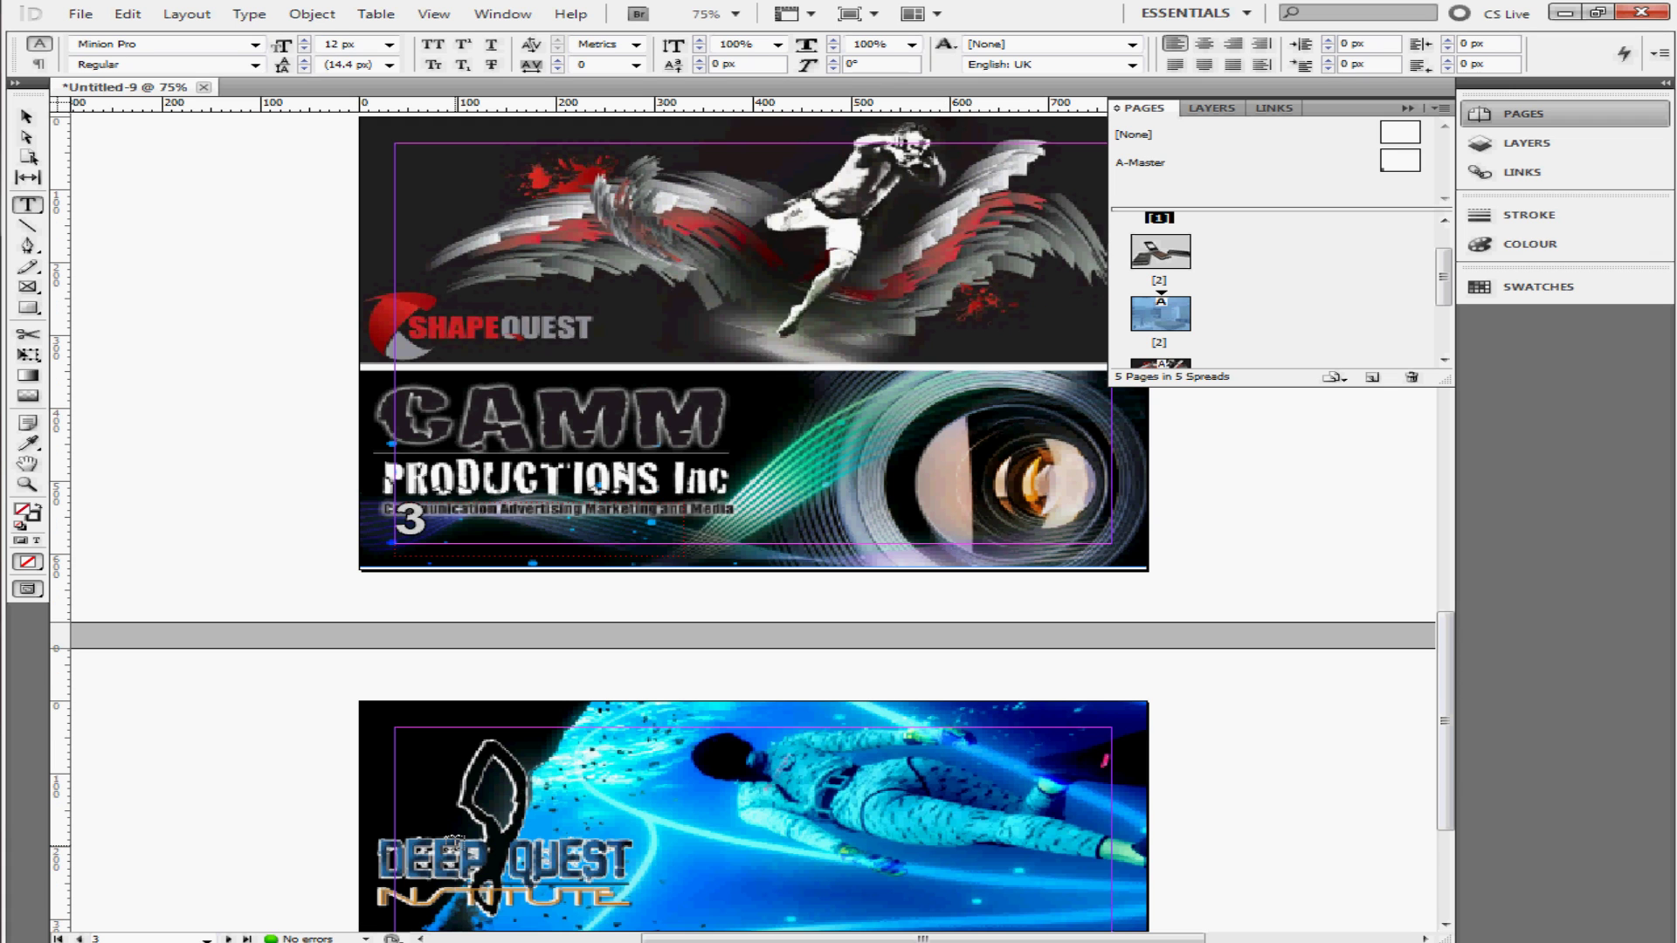
scroll(453, 845, down, 3)
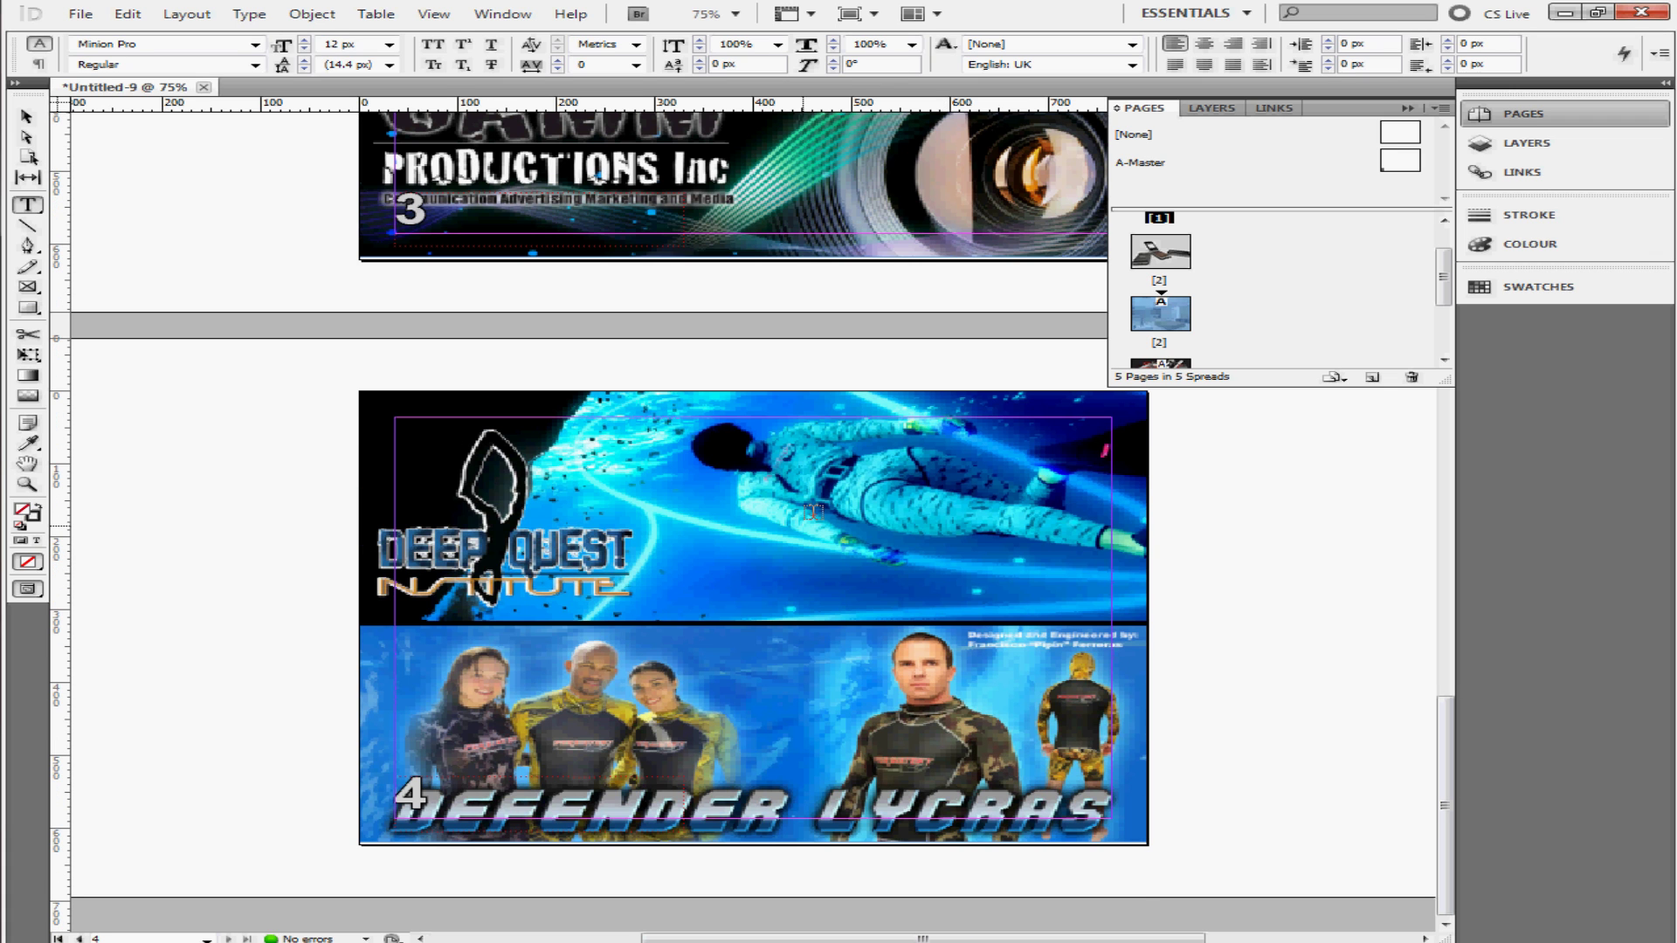
scroll(867, 575, up, 3)
scroll(867, 575, up, 9)
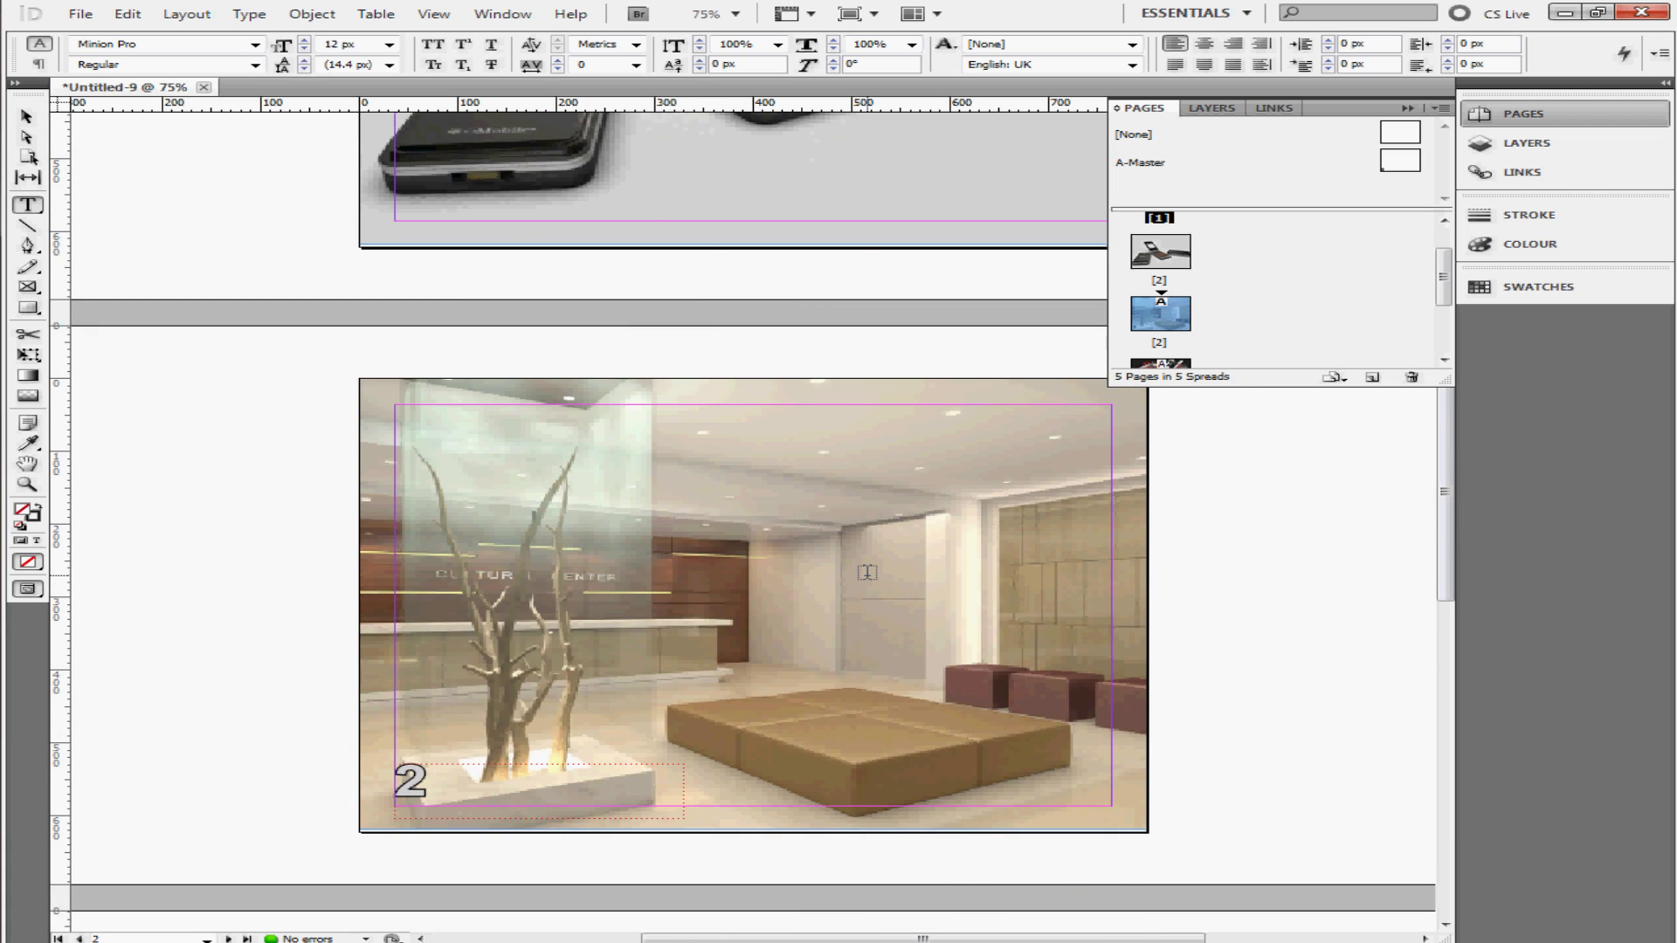
scroll(837, 552, up, 9)
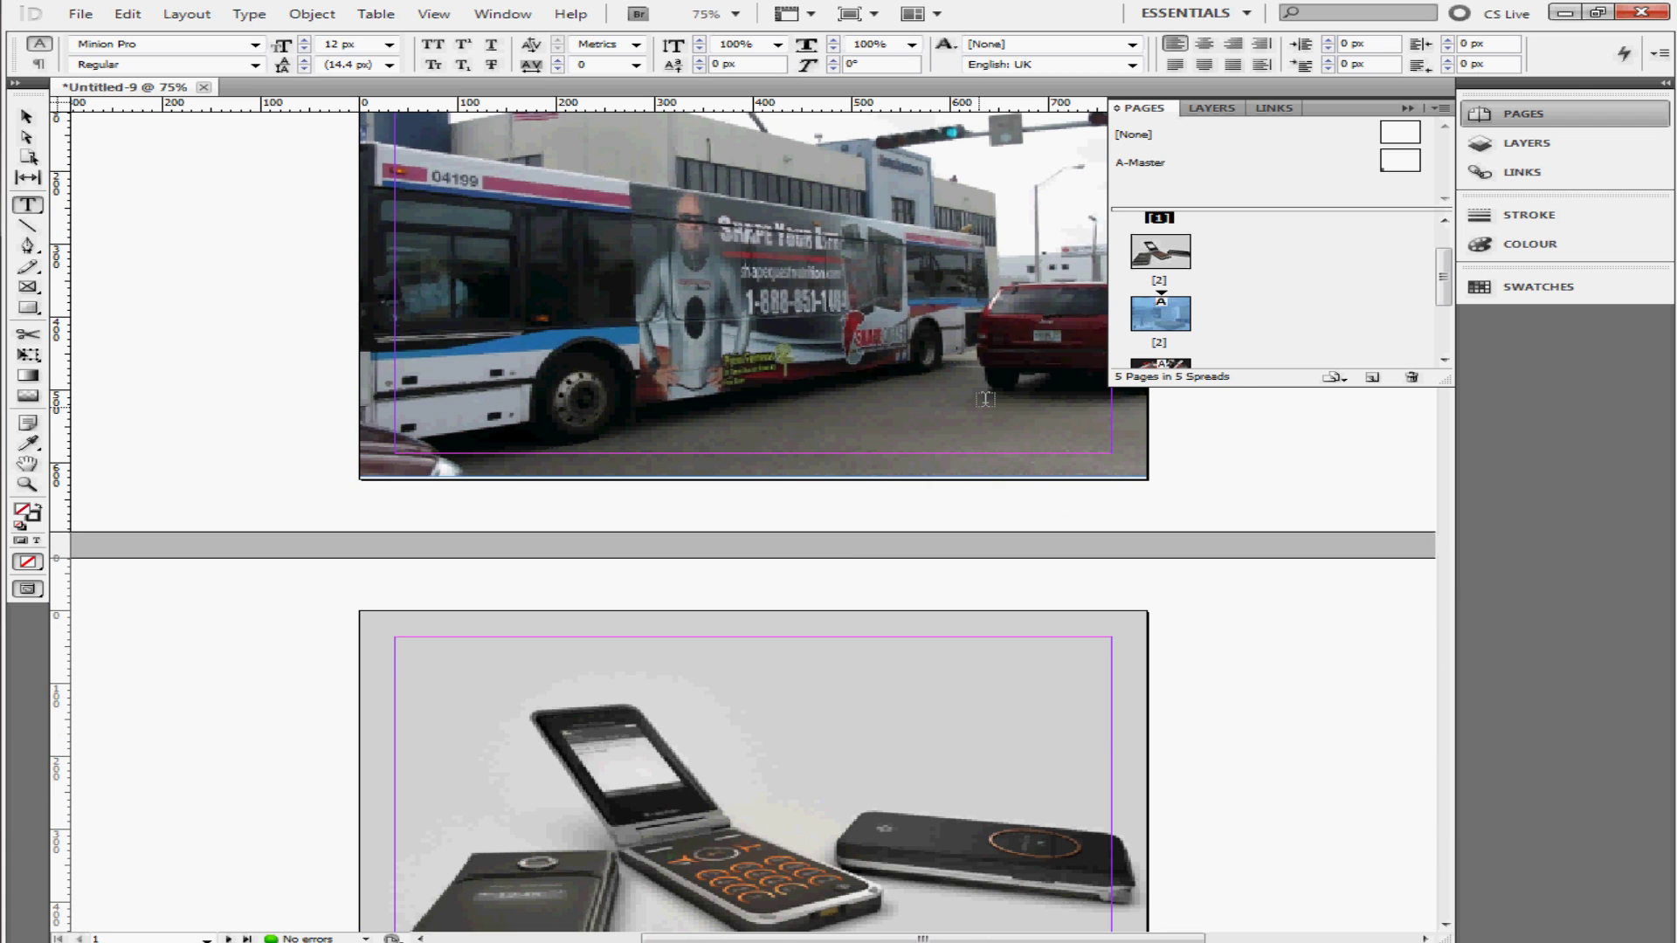
scroll(725, 572, up, 2)
scroll(725, 571, down, 9)
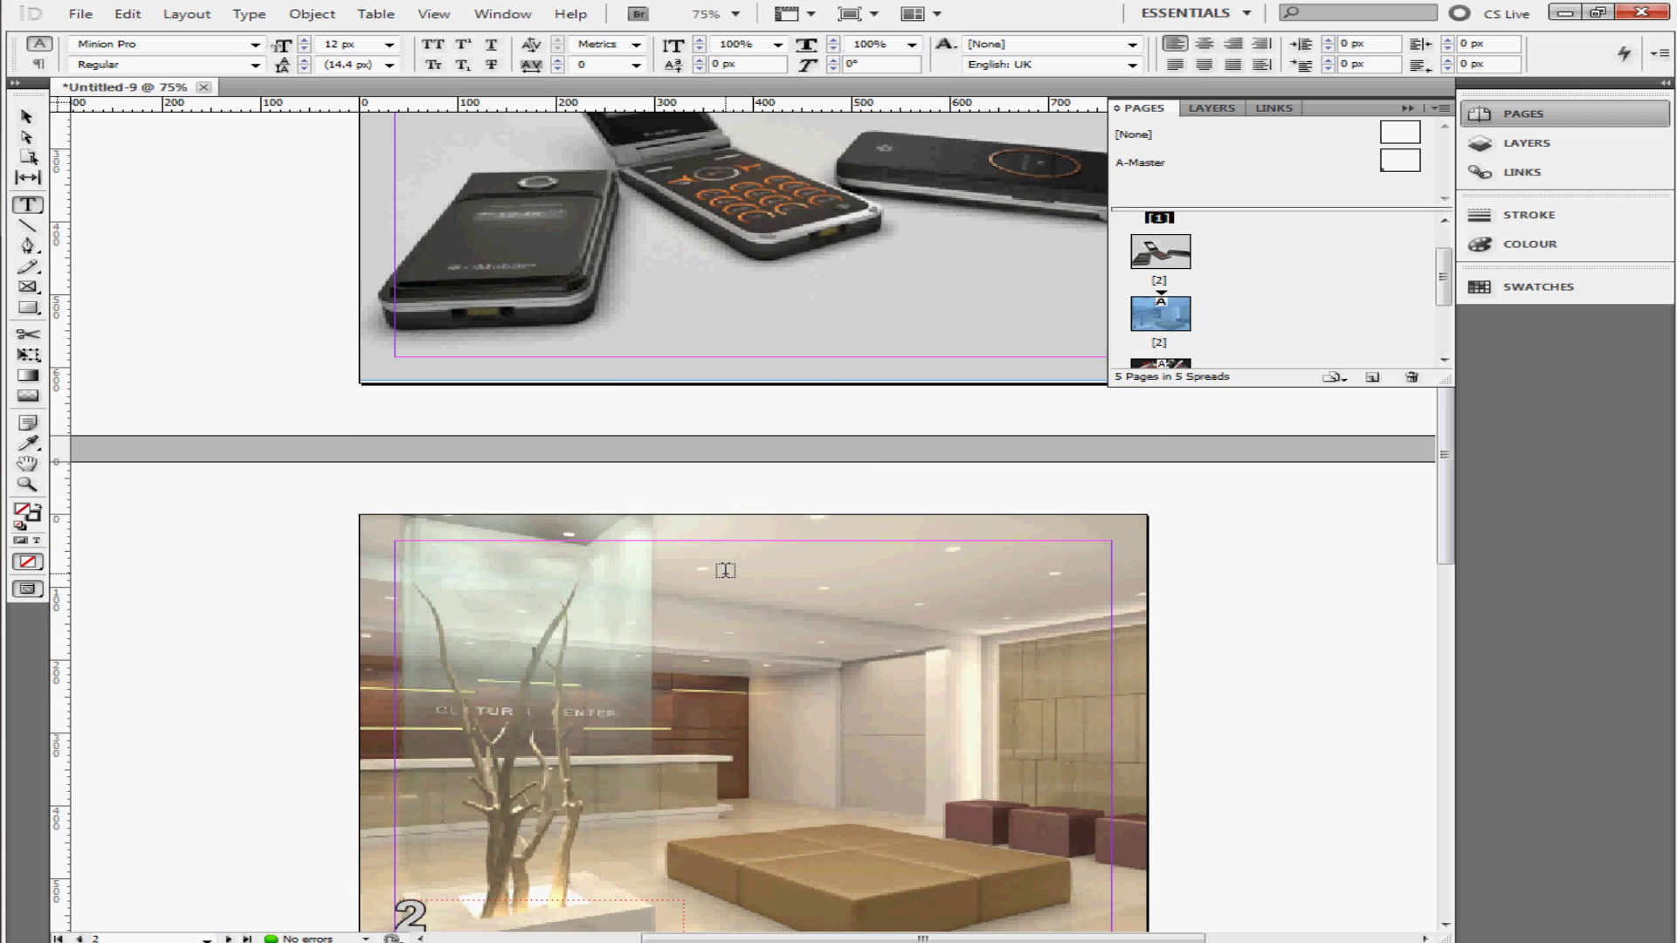
scroll(725, 571, down, 6)
scroll(645, 667, down, 8)
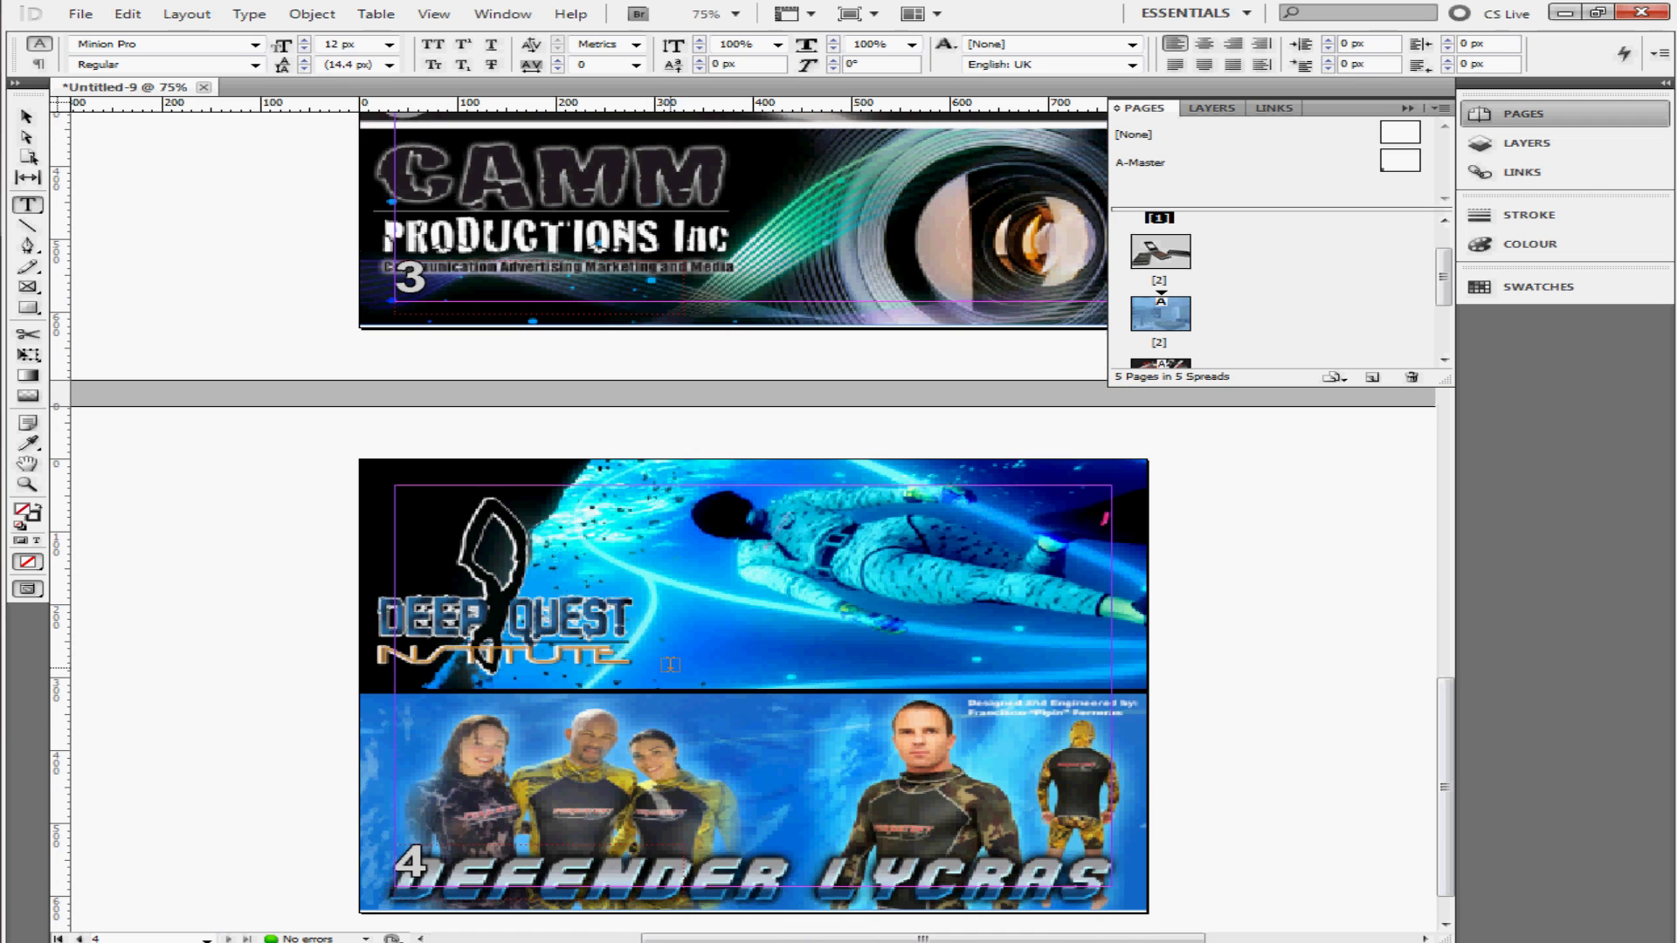
scroll(669, 665, down, 1)
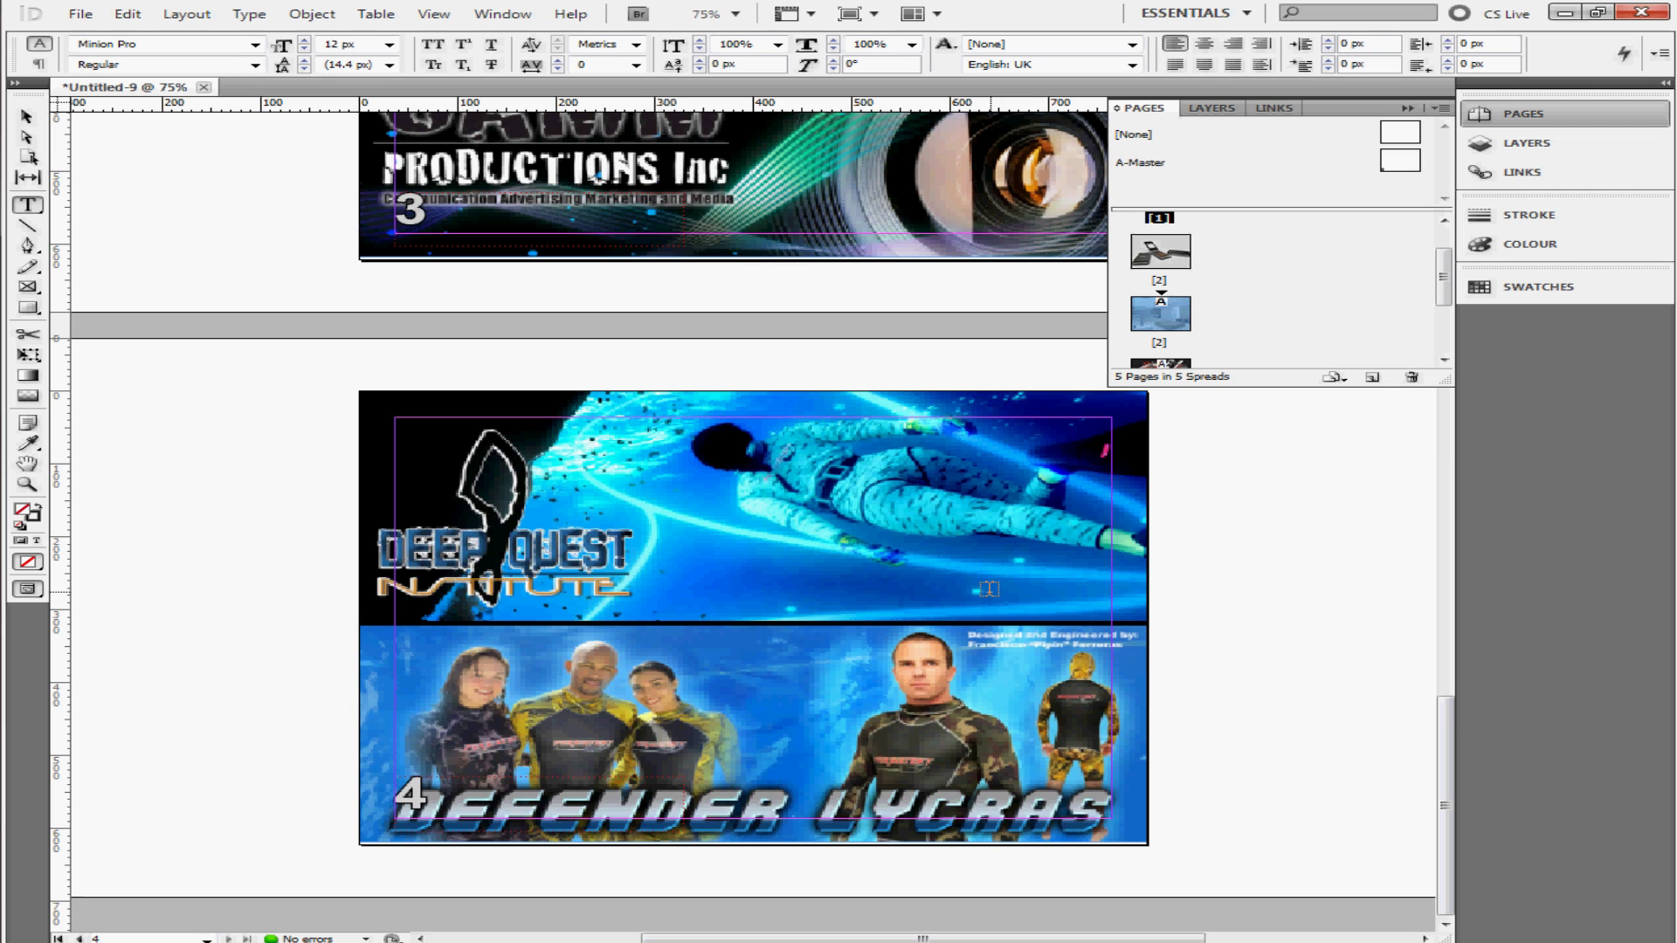
scroll(777, 581, up, 5)
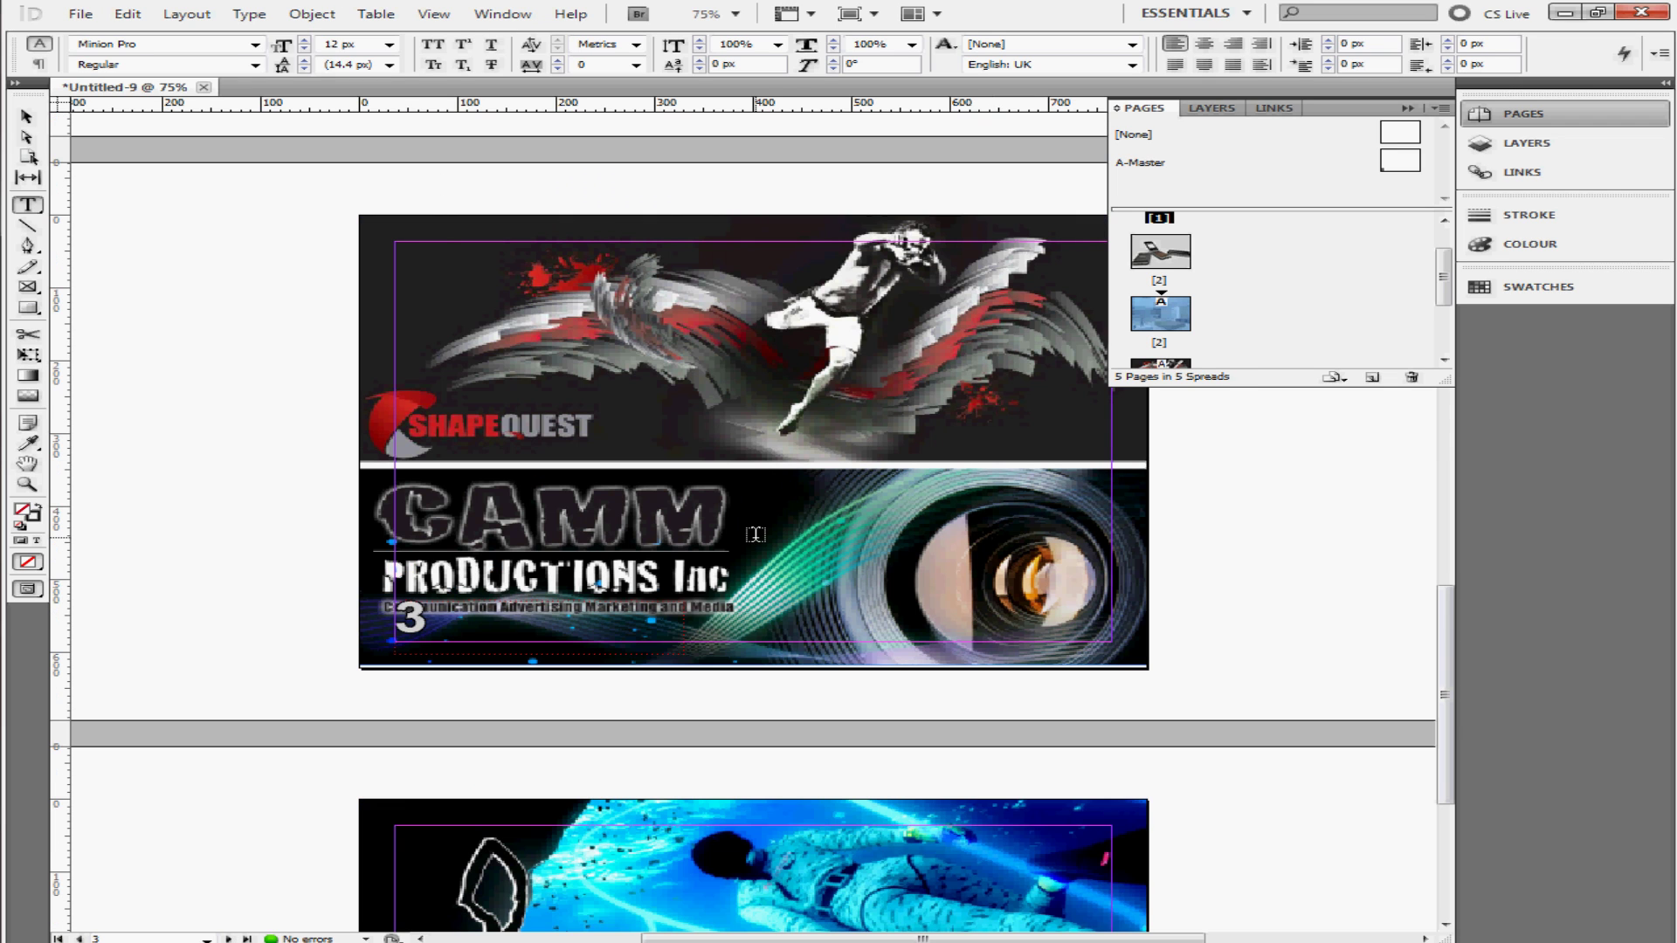
scroll(816, 543, up, 4)
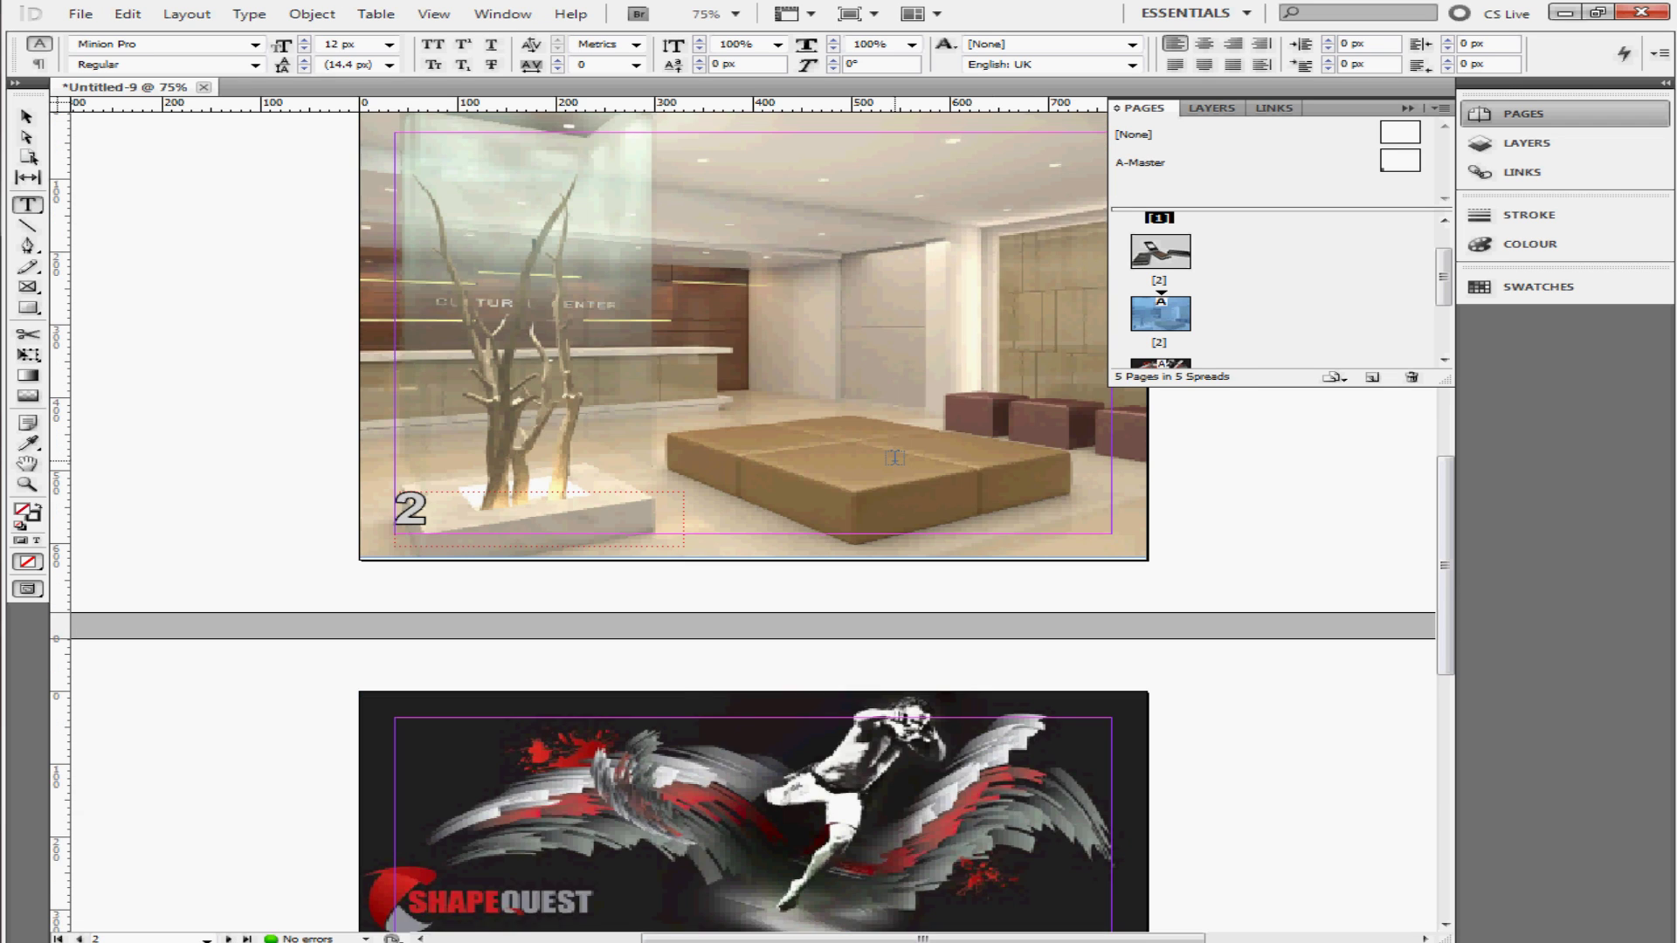
scroll(894, 458, up, 12)
scroll(894, 457, down, 4)
scroll(895, 458, up, 4)
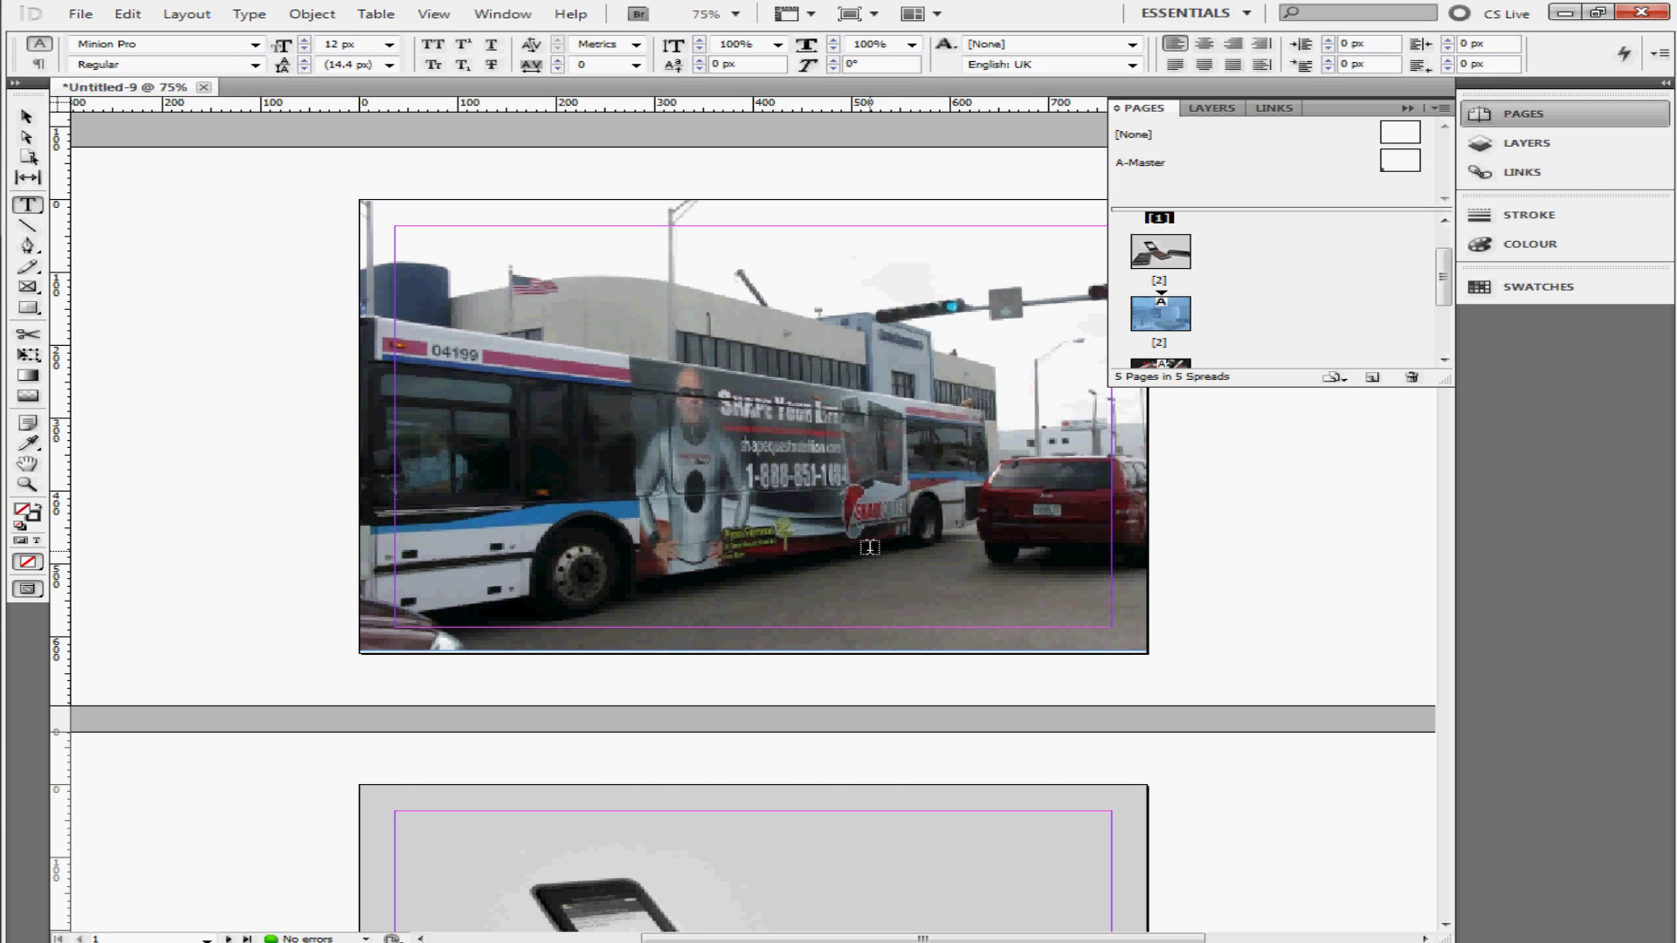
scroll(873, 550, down, 4)
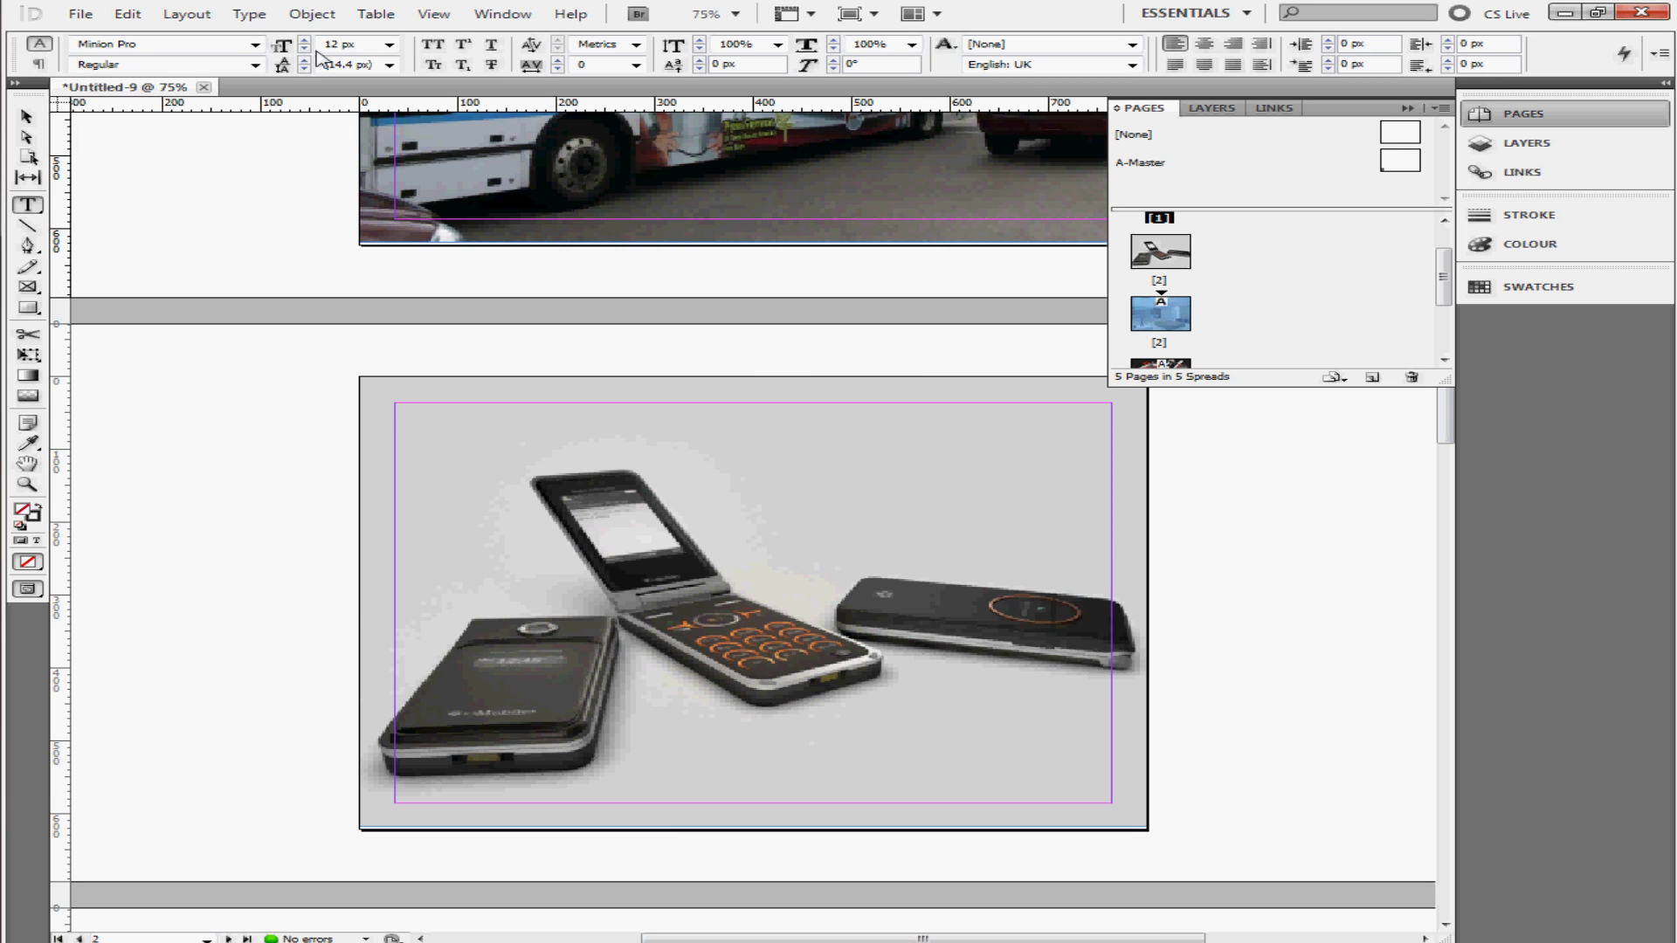